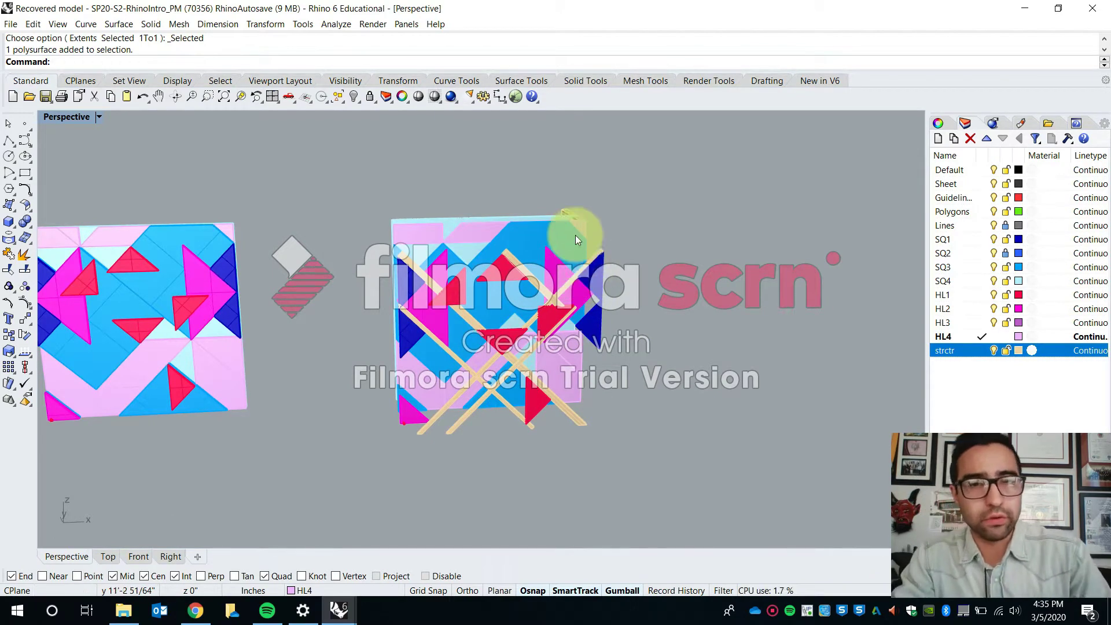
Step: Orbit the two panel models through several angles, ending on a frontal view
right_click_drag(575, 235, 466, 301)
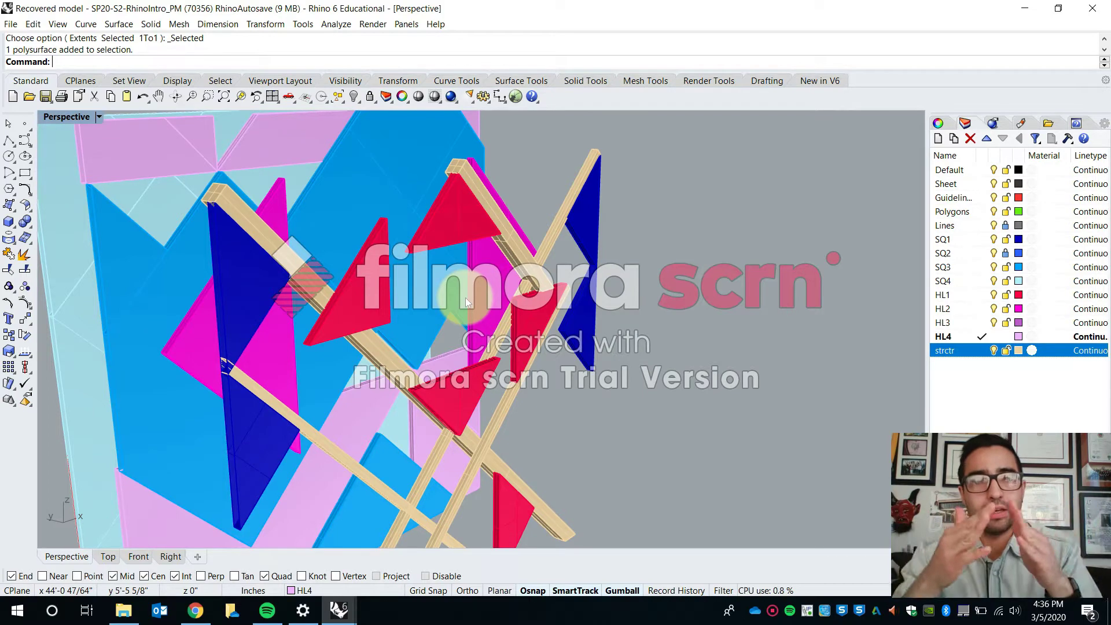
right_click_drag(298, 355, 340, 375)
right_click_drag(470, 316, 576, 287)
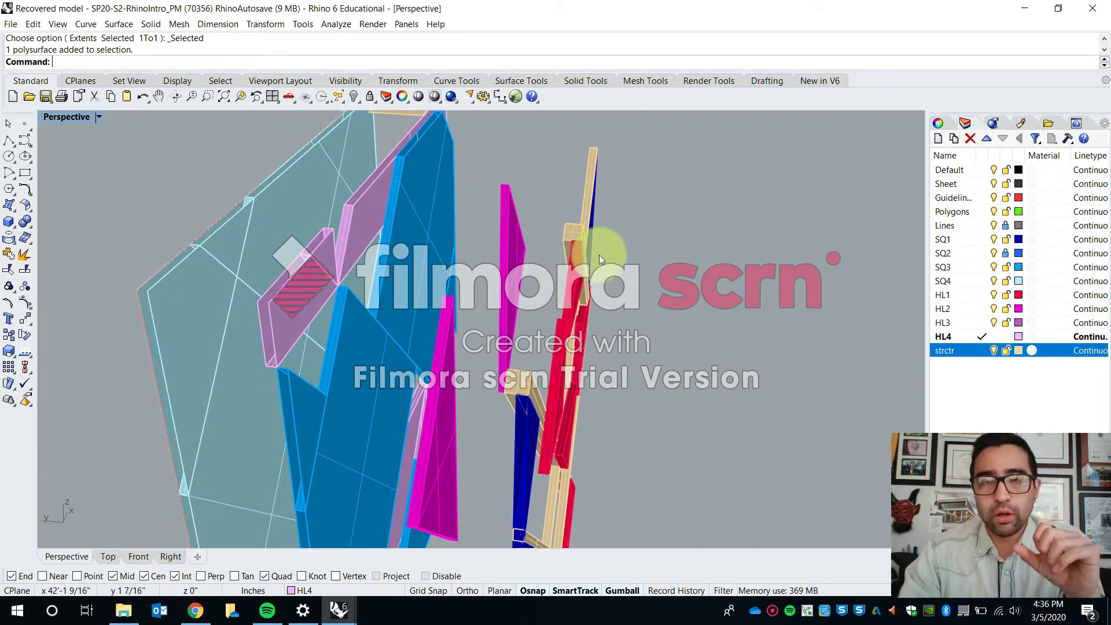
right_click_drag(599, 255, 418, 272)
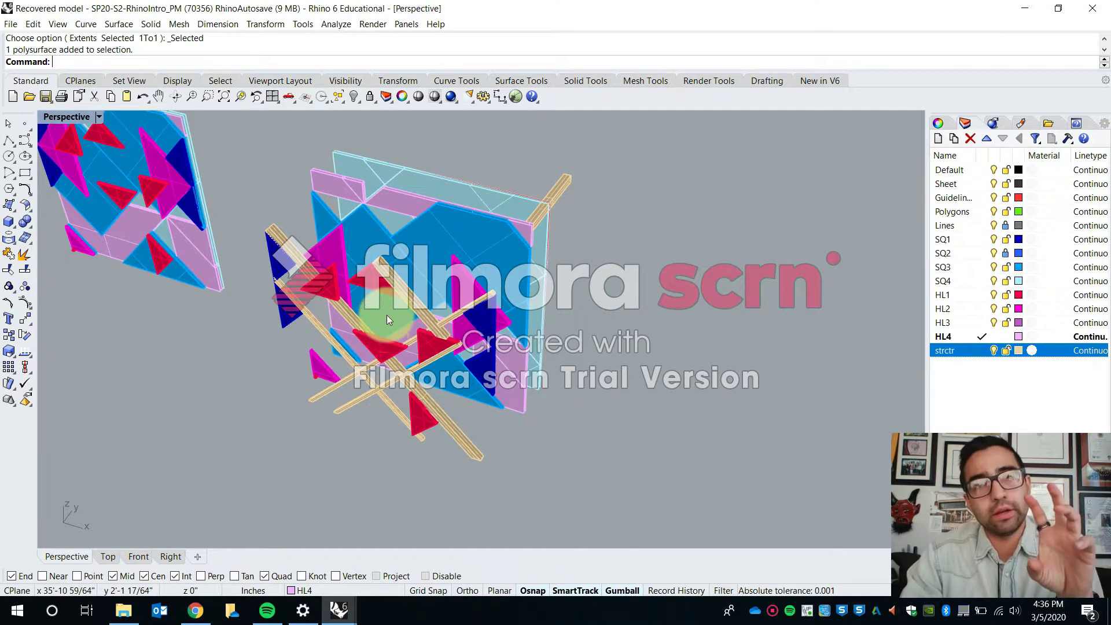
right_click_drag(388, 310, 516, 263)
Step: Switch to the untitled Rhino model and orbit around the hexagon and zigzag curves
left_click(335, 612)
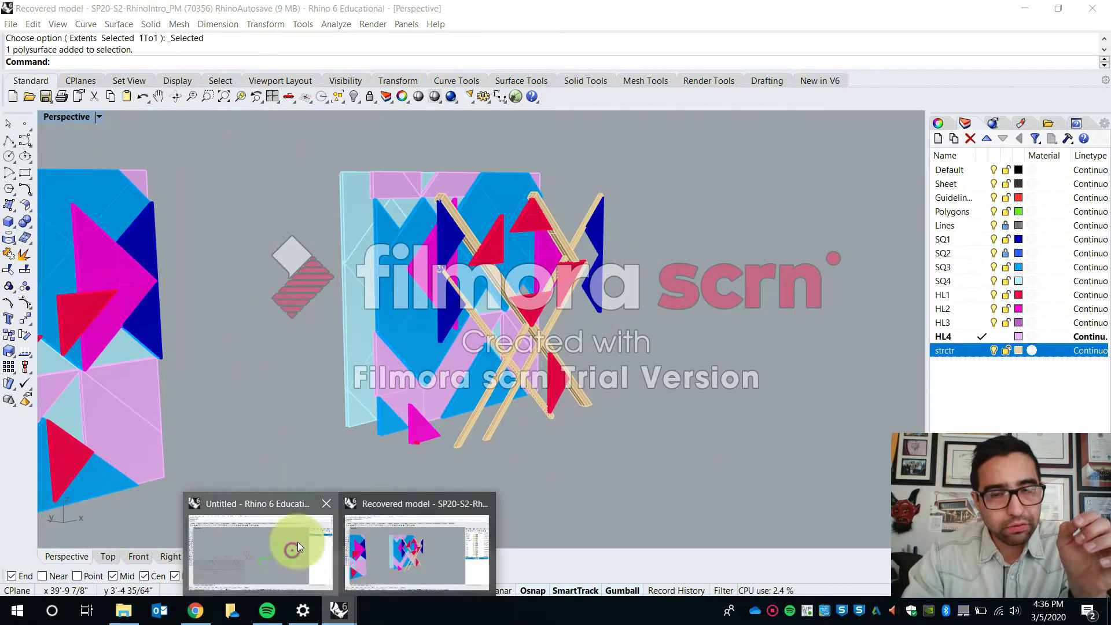
left_click(298, 542)
right_click_drag(589, 266, 526, 266)
right_click_drag(509, 376, 602, 322)
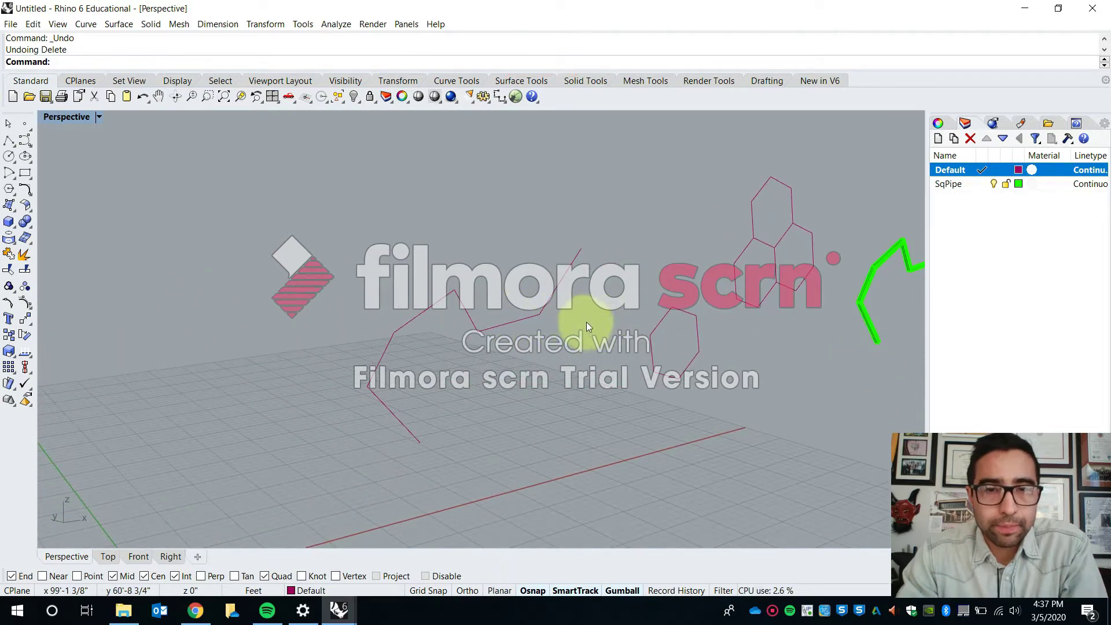
Step: Select the middle zigzag polyline plus a second curve, then frame the green hexagons mid-screen
left_click(655, 317)
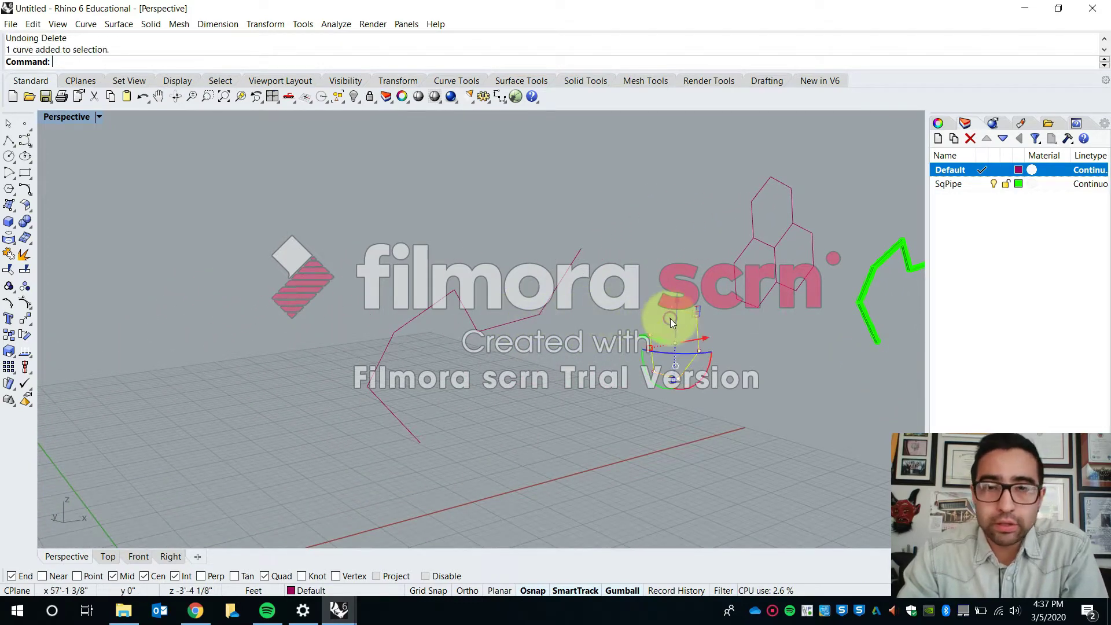
left_click(511, 305)
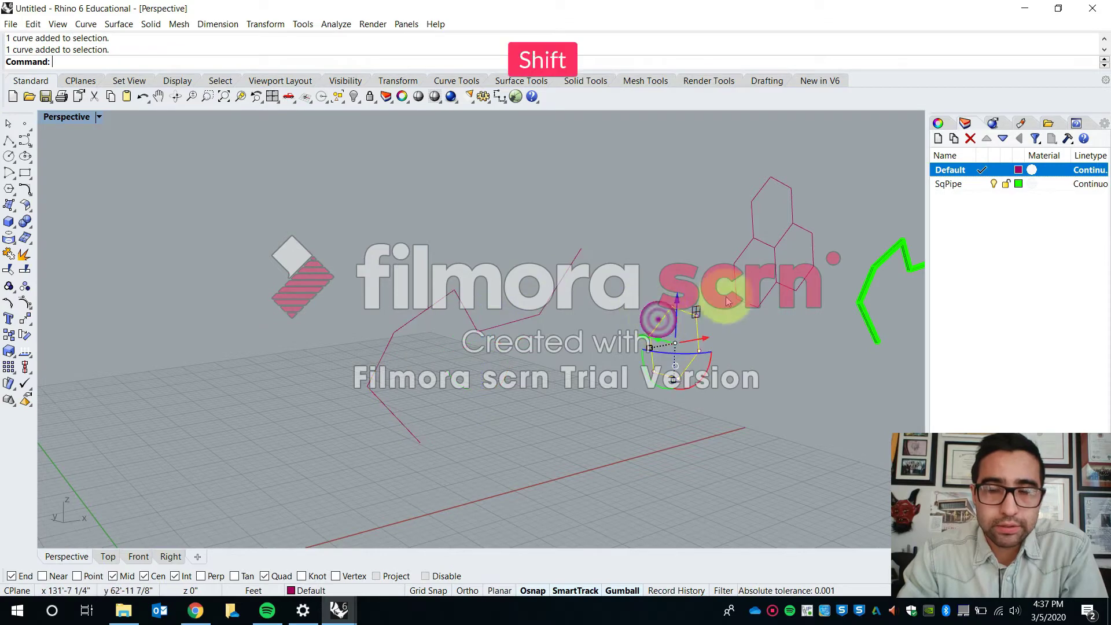
right_click_drag(659, 322, 322, 334, "shift")
right_click_drag(734, 325, 492, 335, "shift")
scroll(342, 310, "up", 5)
right_click_drag(418, 314, 390, 317)
scroll(401, 296, "down", 5)
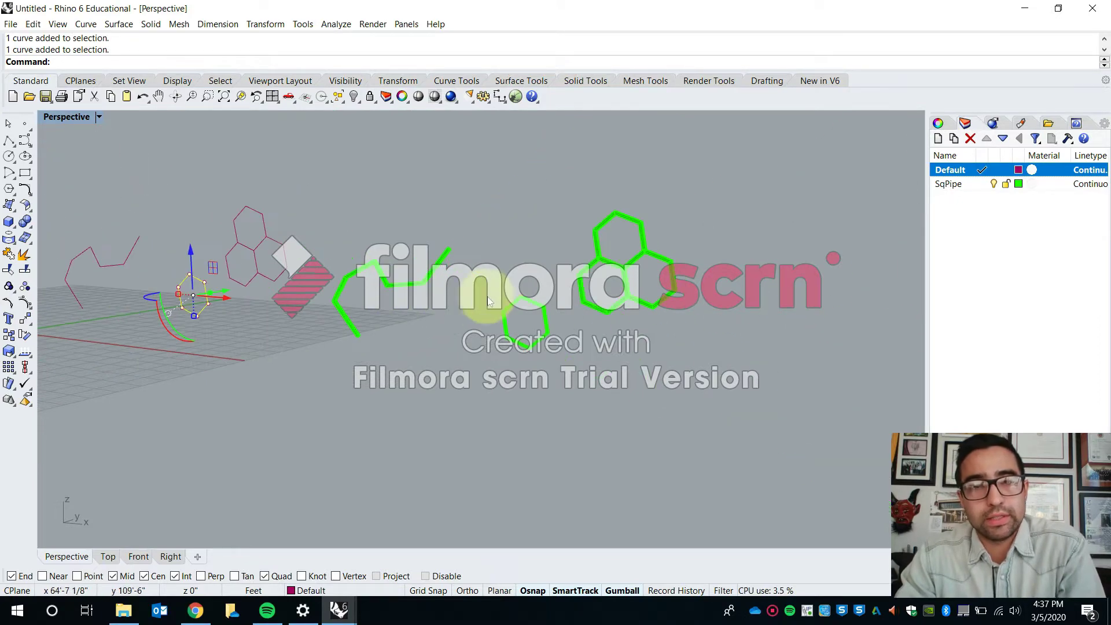
right_click_drag(491, 302, 389, 365, "shift")
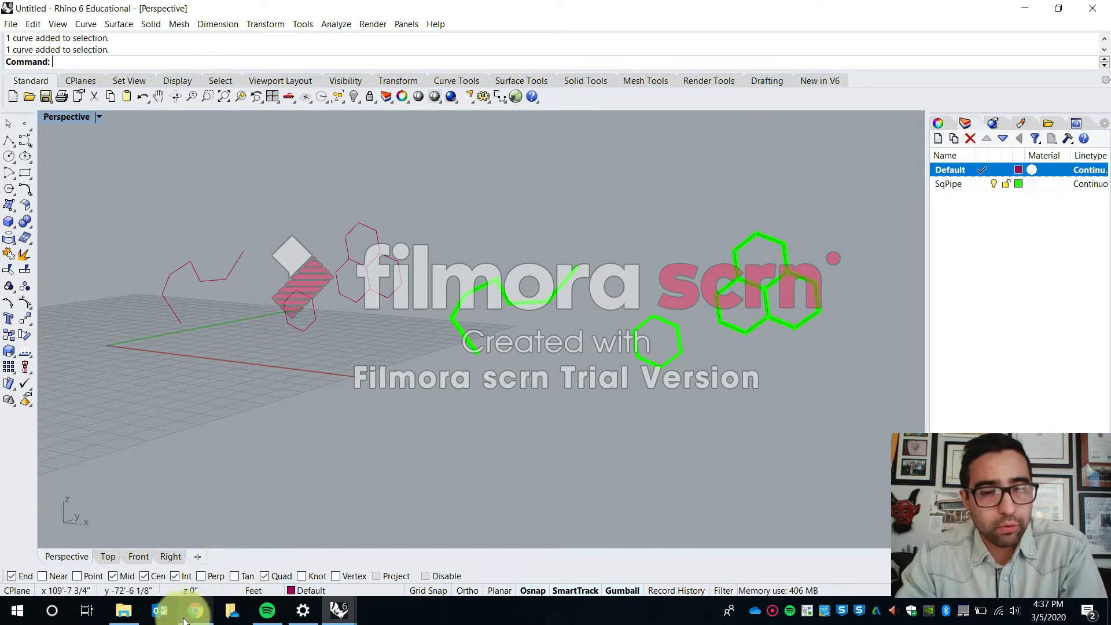
Step: Open File Explorer and browse to the Documents > Rhino folder
left_click(131, 615)
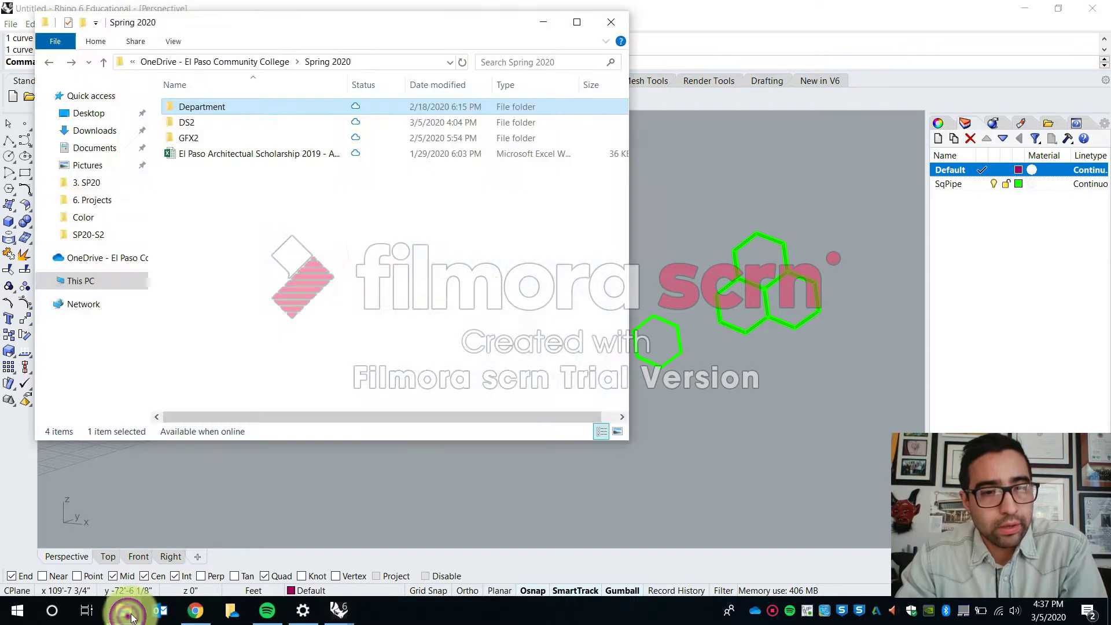
left_click(255, 218)
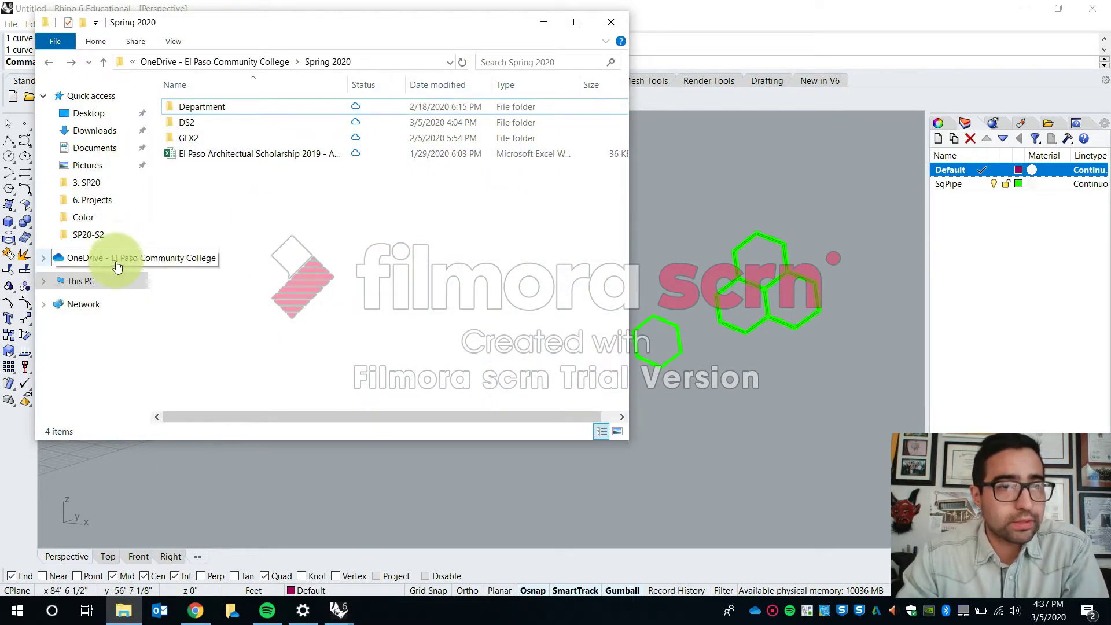
left_click(110, 150)
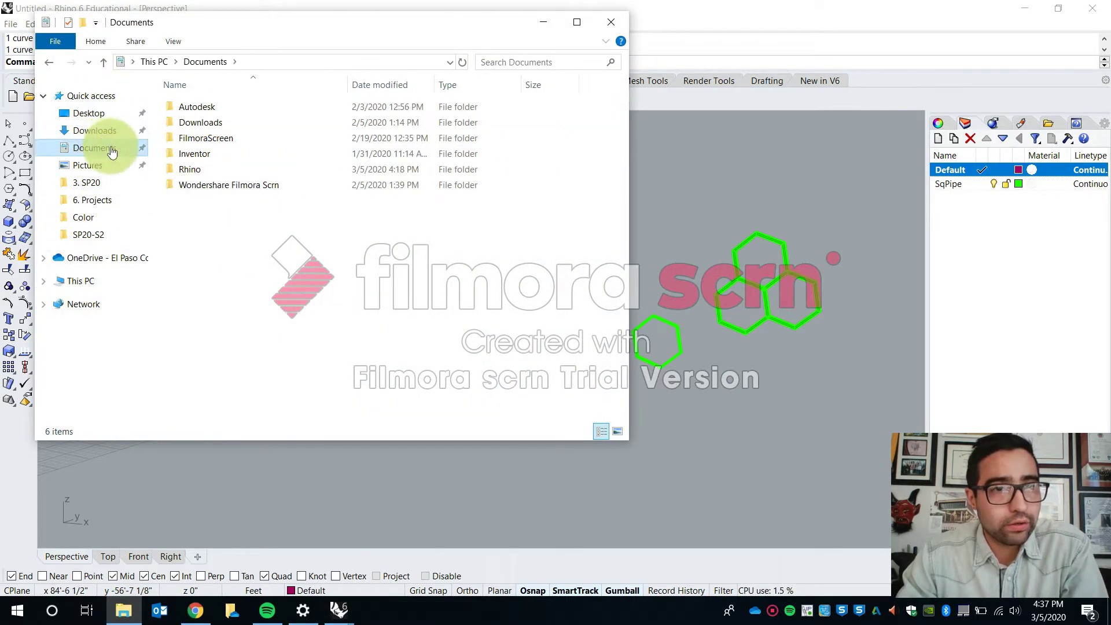
double_click(215, 168)
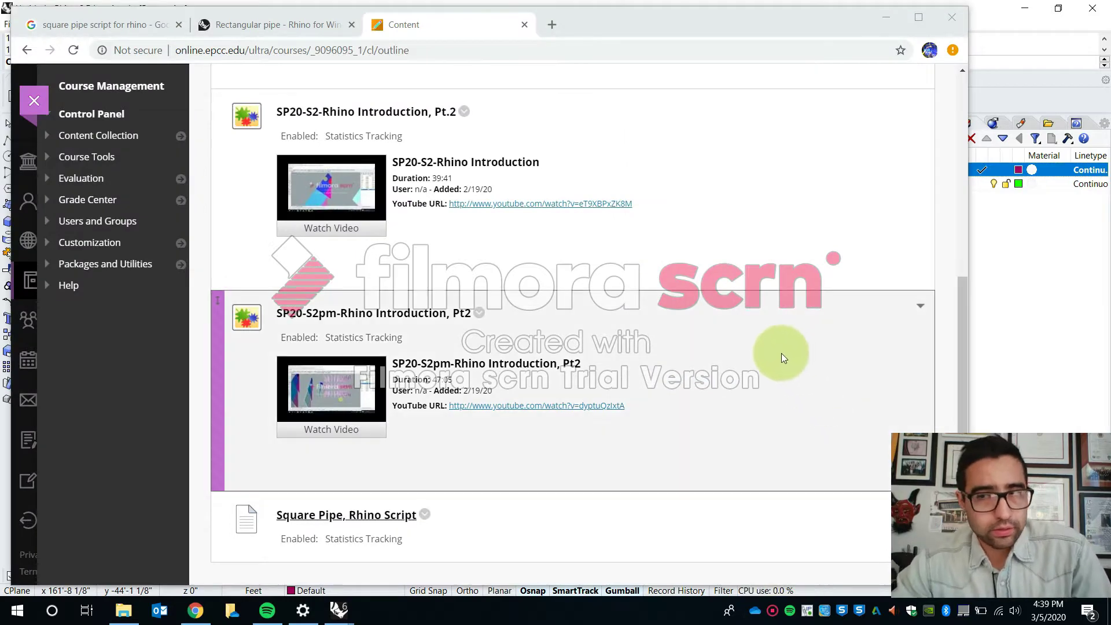
Step: Download MultiRectPipe.rvb from the Tutorials page's 'Square Pipe, Rhino Script' item
scroll(521, 324, "up", 5)
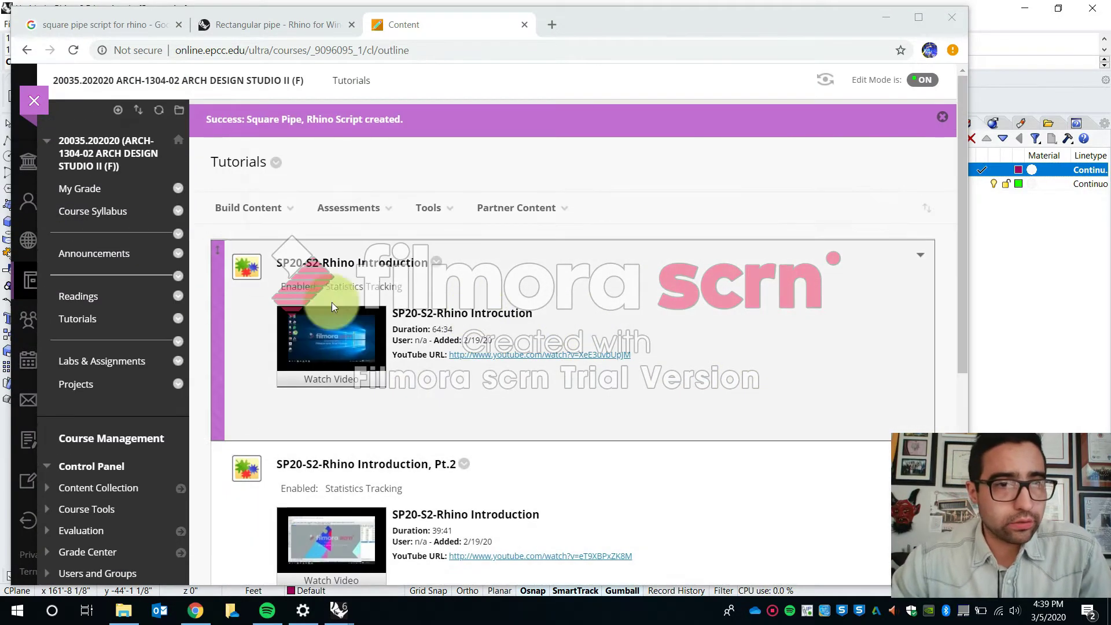
left_click(93, 323)
scroll(417, 278, "down", 5)
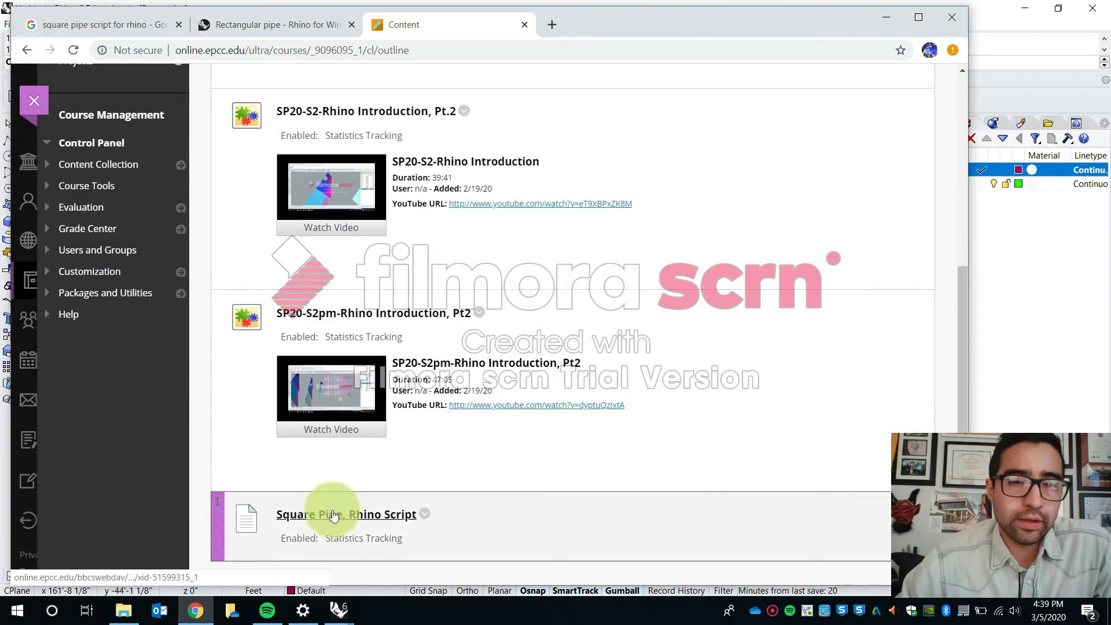
left_click(380, 515)
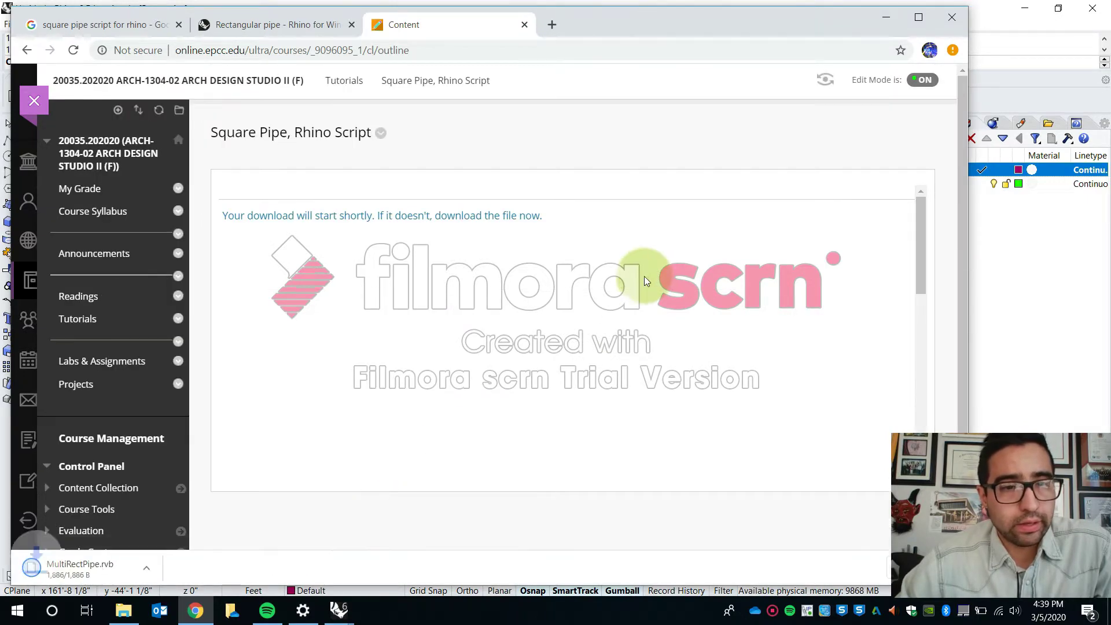
left_click(161, 567)
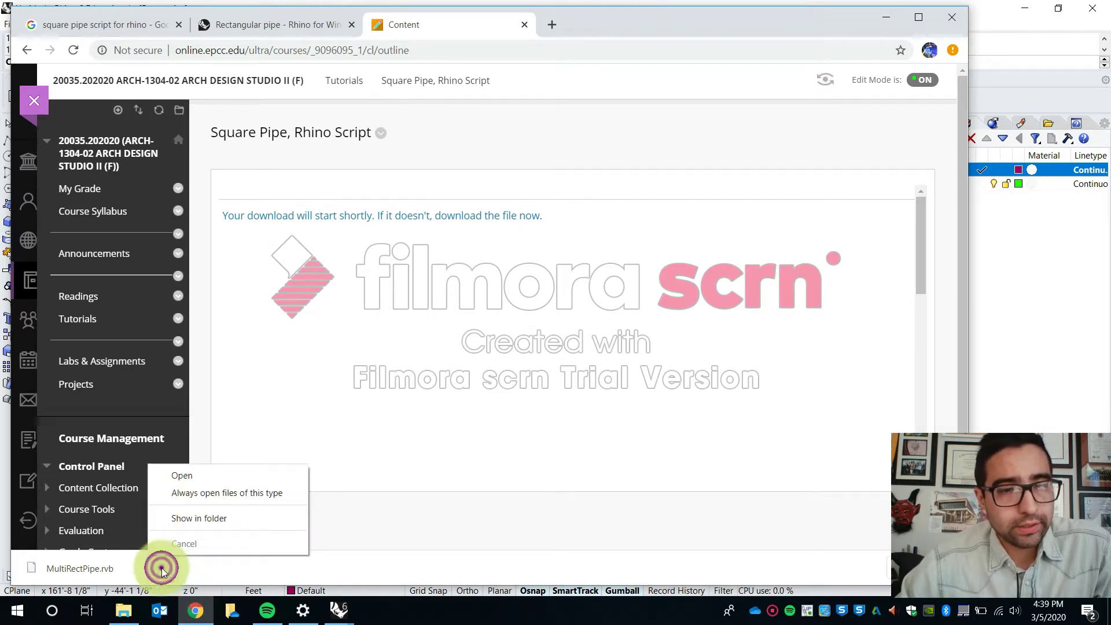
Step: Locate MultiRectPipe.rvb in Documents\Rhino\SqPipe and move that window to the right
left_click(209, 516)
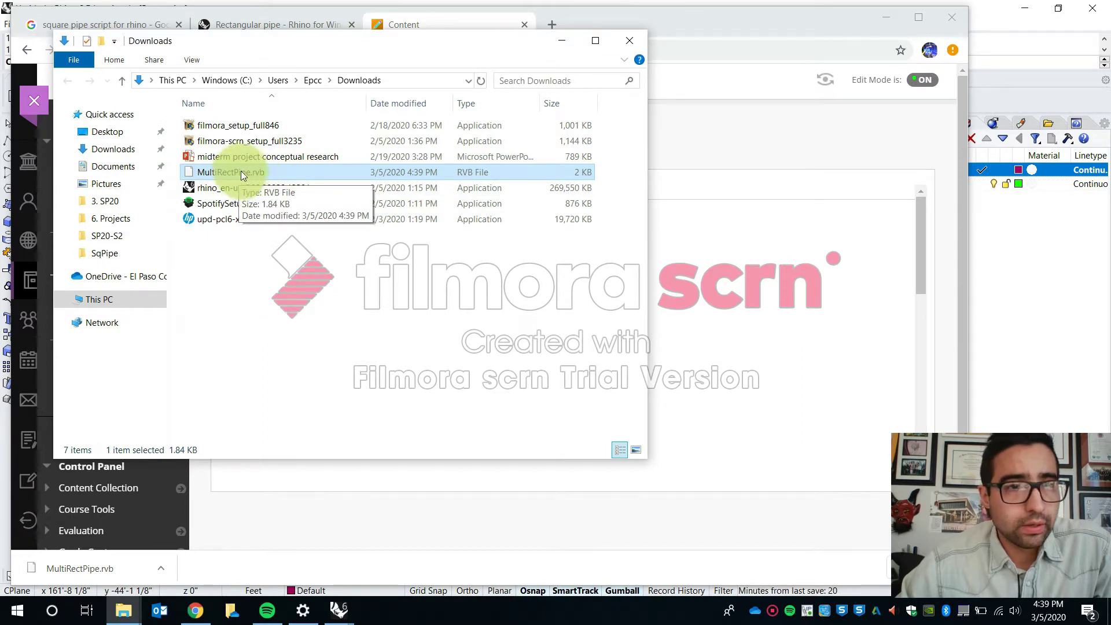
left_click(126, 168)
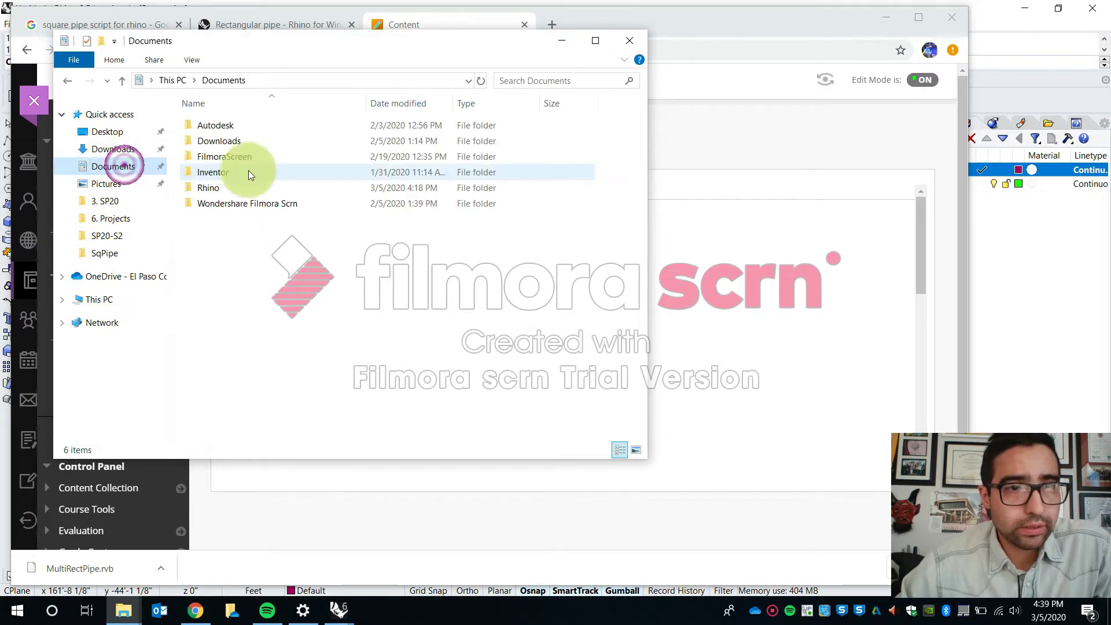
double_click(213, 188)
double_click(224, 121)
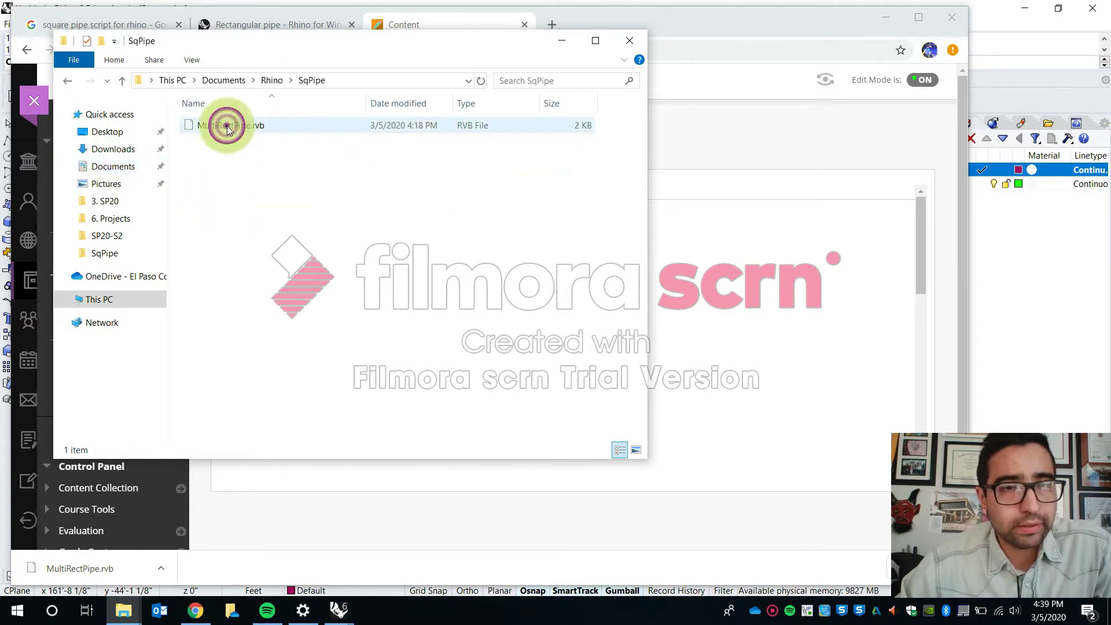
left_click(226, 125)
left_click_drag(301, 52, 664, 105)
Step: Read through the 'Rectangular pipe' forum thread to the MultiRectPipe.rvb post, then minimise the browser
left_click(252, 22)
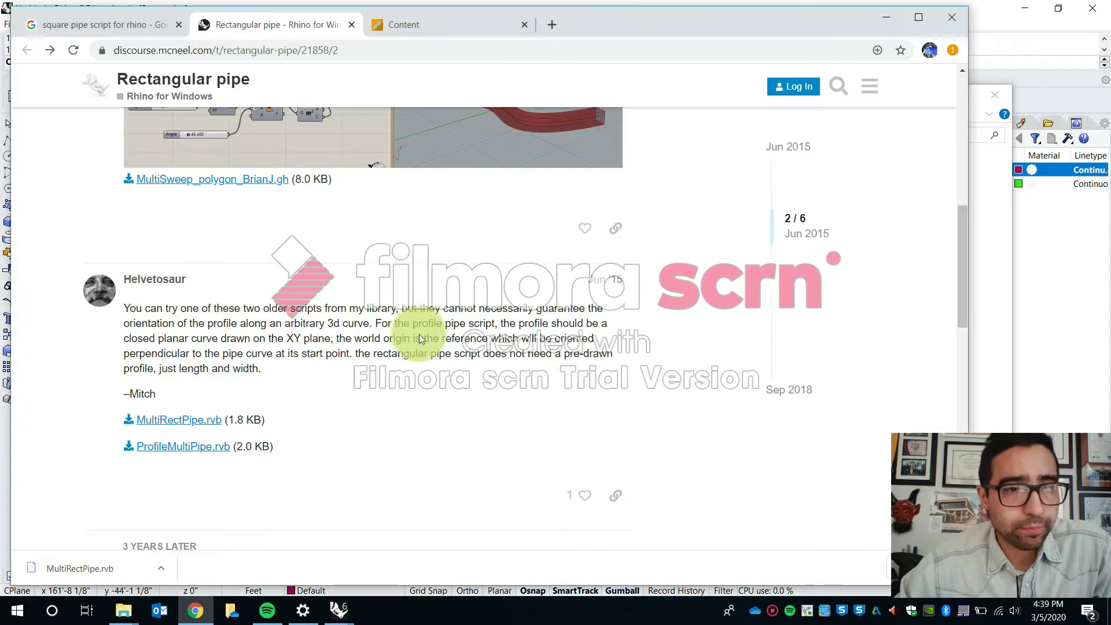
scroll(327, 335, "down", 2)
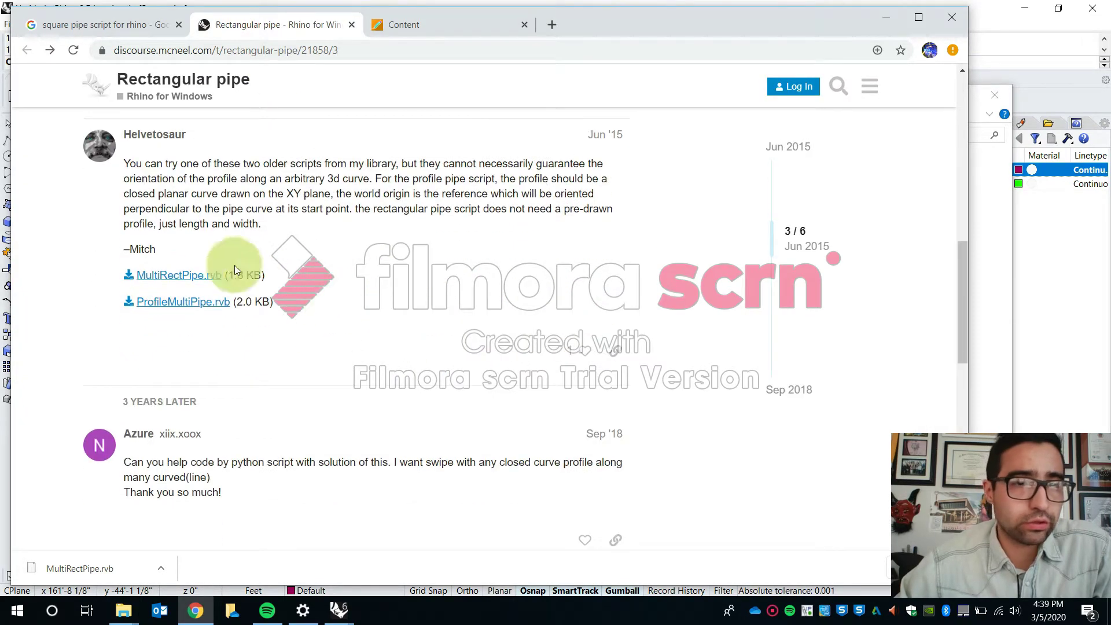
left_click(141, 249)
scroll(324, 261, "up", 10)
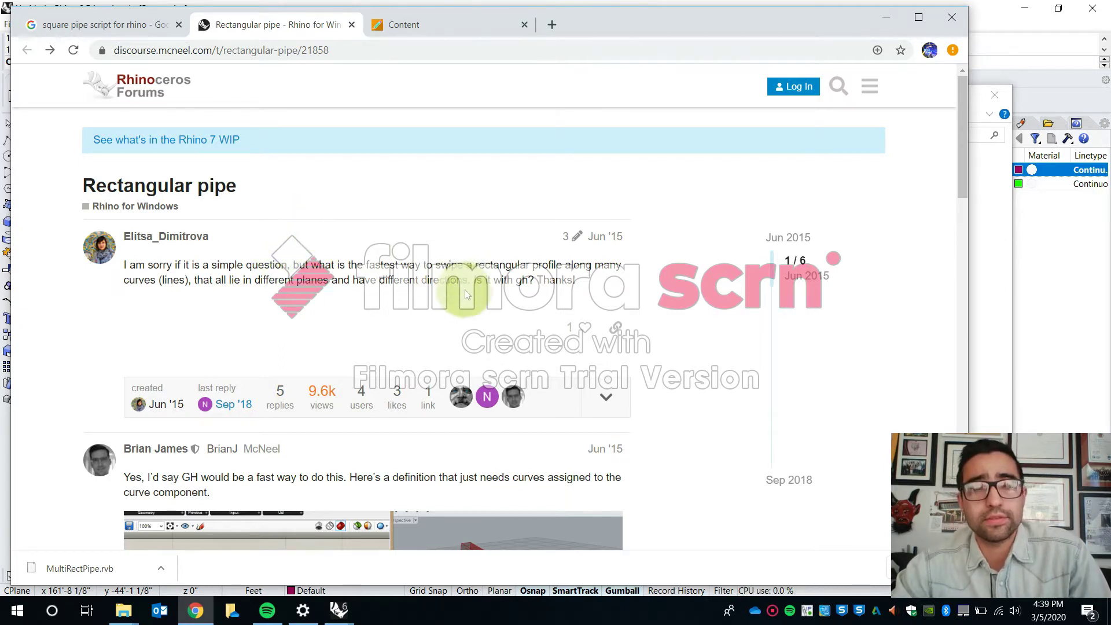
scroll(497, 256, "down", 2)
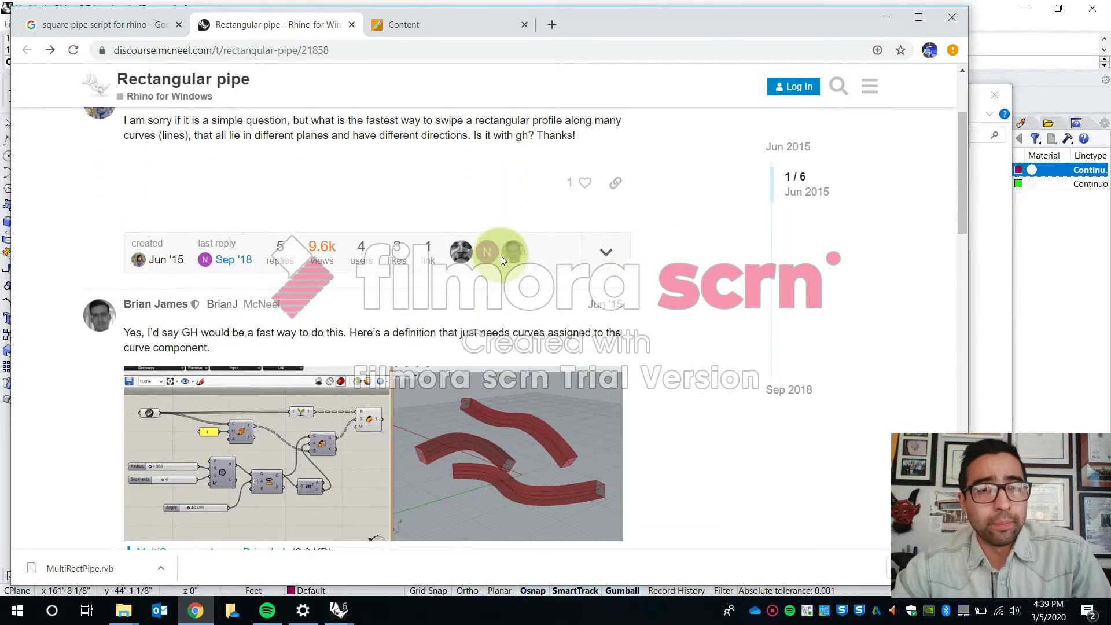
scroll(594, 234, "down", 5)
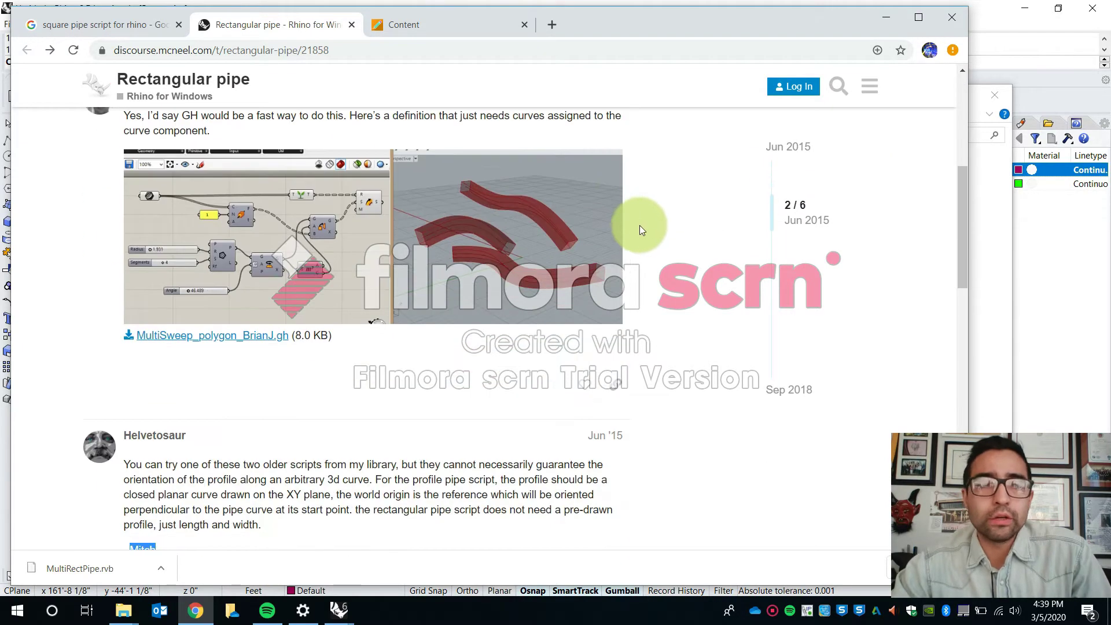
left_click(385, 327)
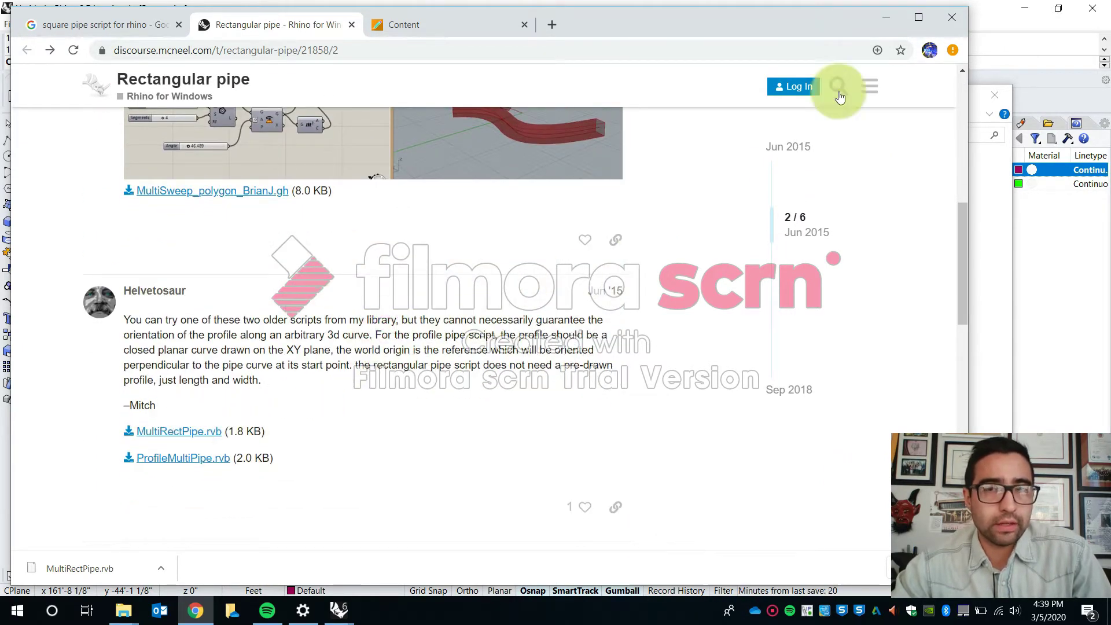
left_click(885, 19)
left_click(576, 256)
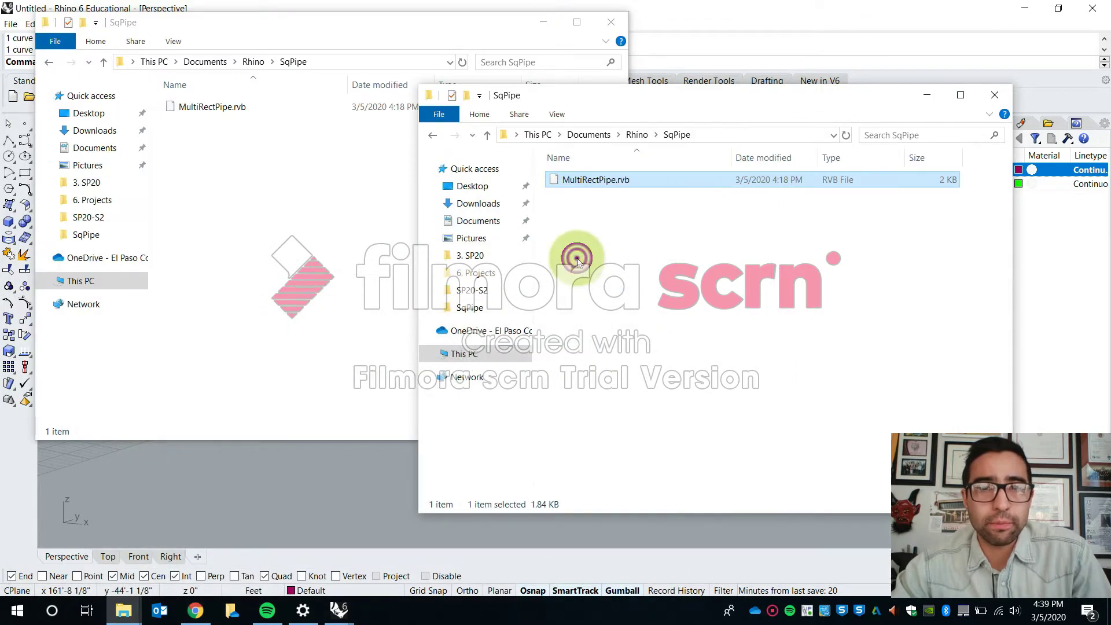
Step: Open MultiRectPipe.rvb with WordPad, leaving 'Always use this app' unchecked
left_click(597, 180)
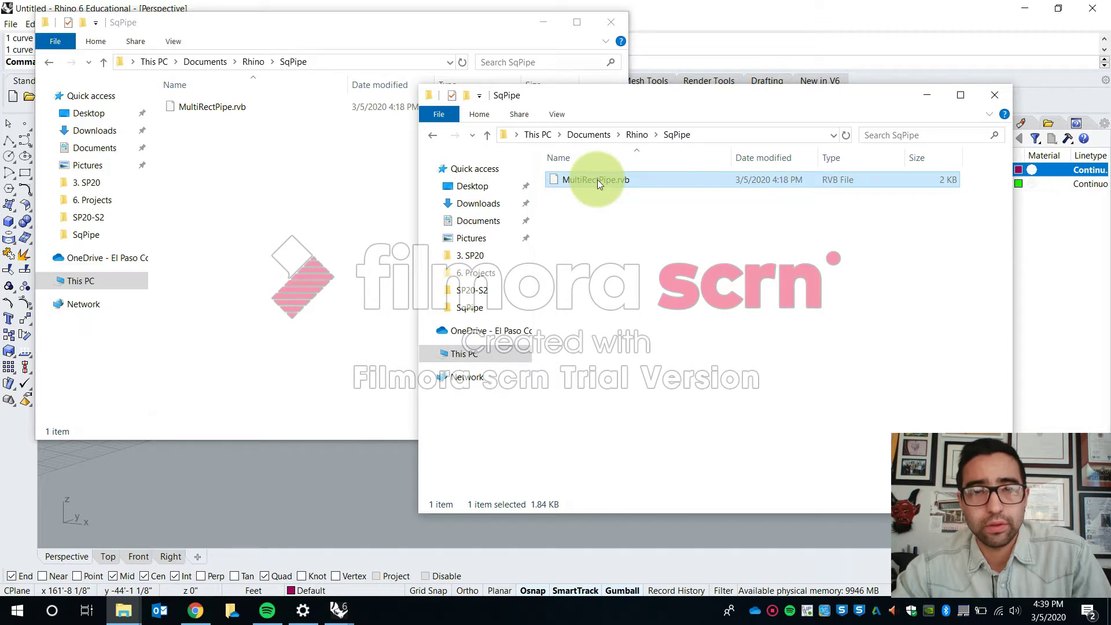
right_click(597, 179)
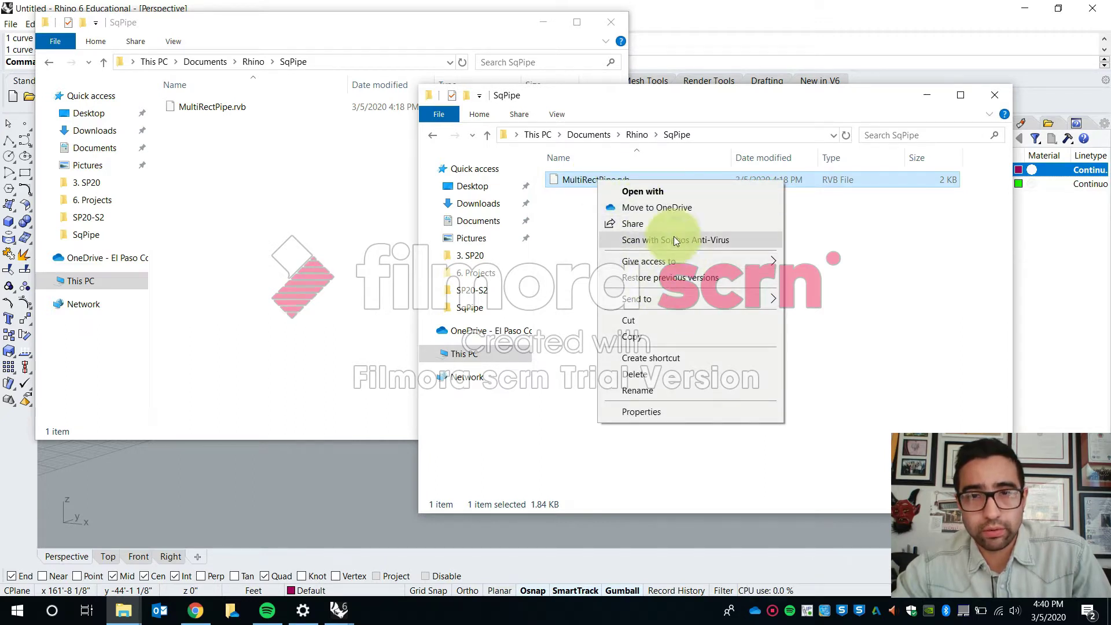
left_click(834, 279)
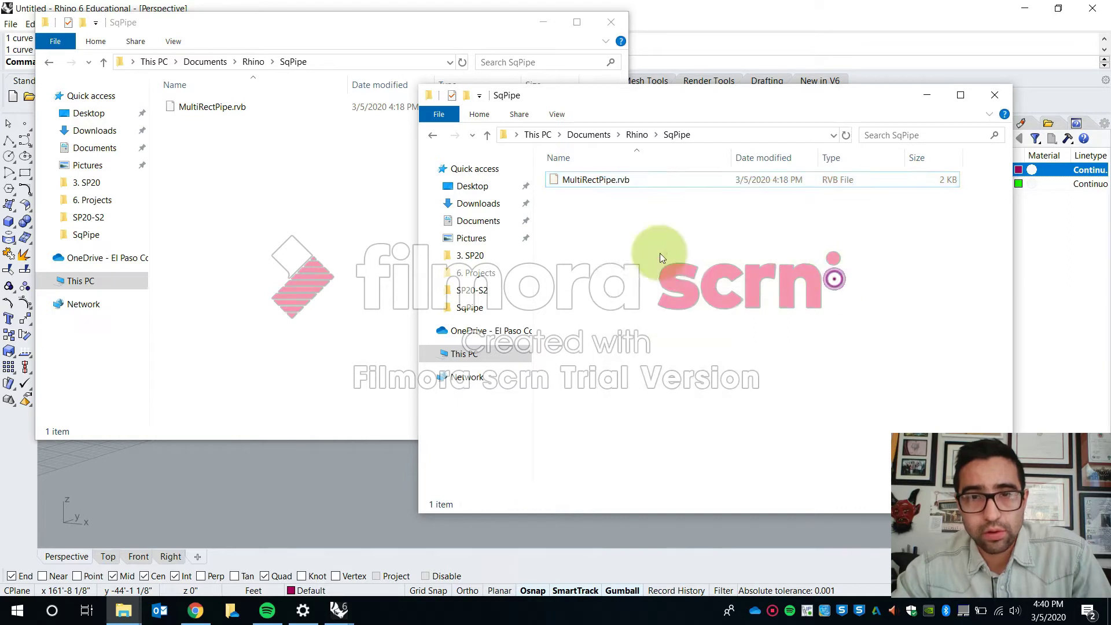
right_click(589, 182)
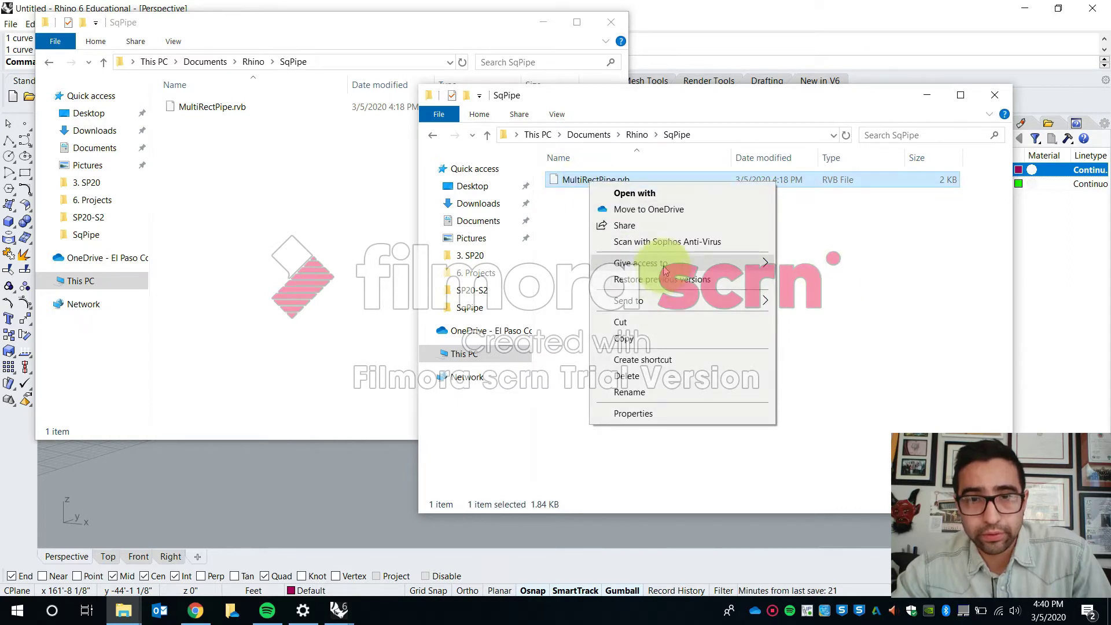
mouse_move(670, 302)
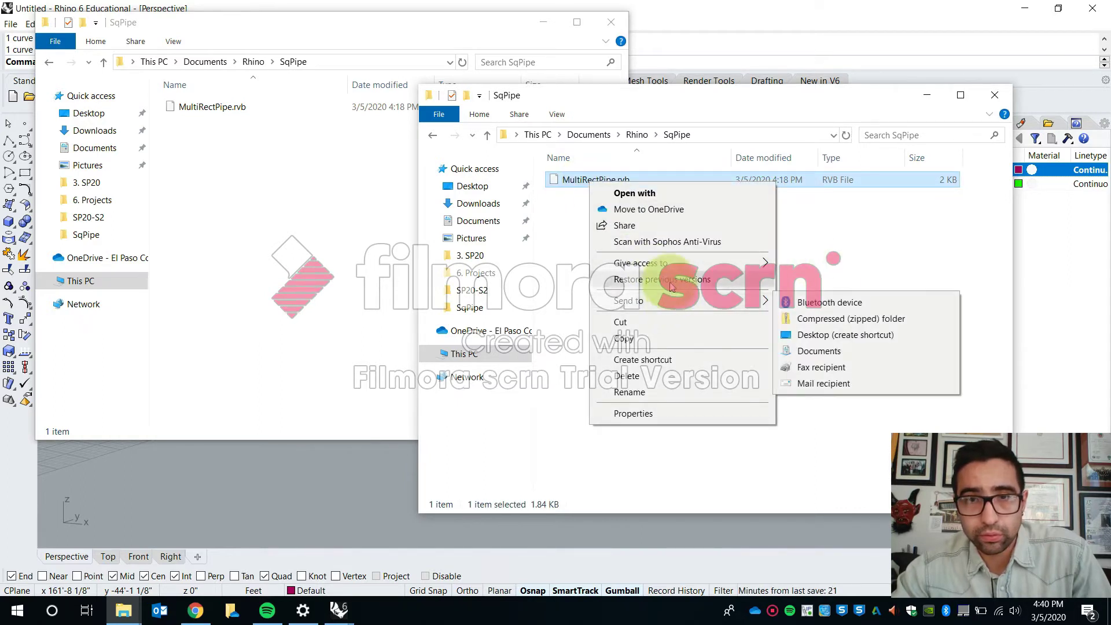
left_click(693, 193)
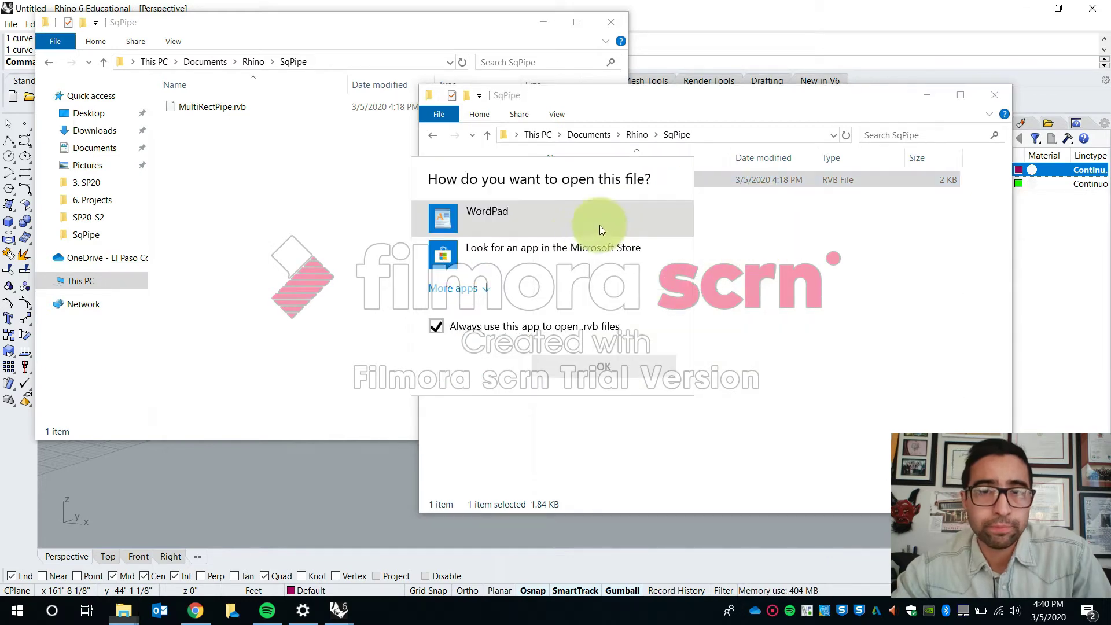
left_click(525, 225)
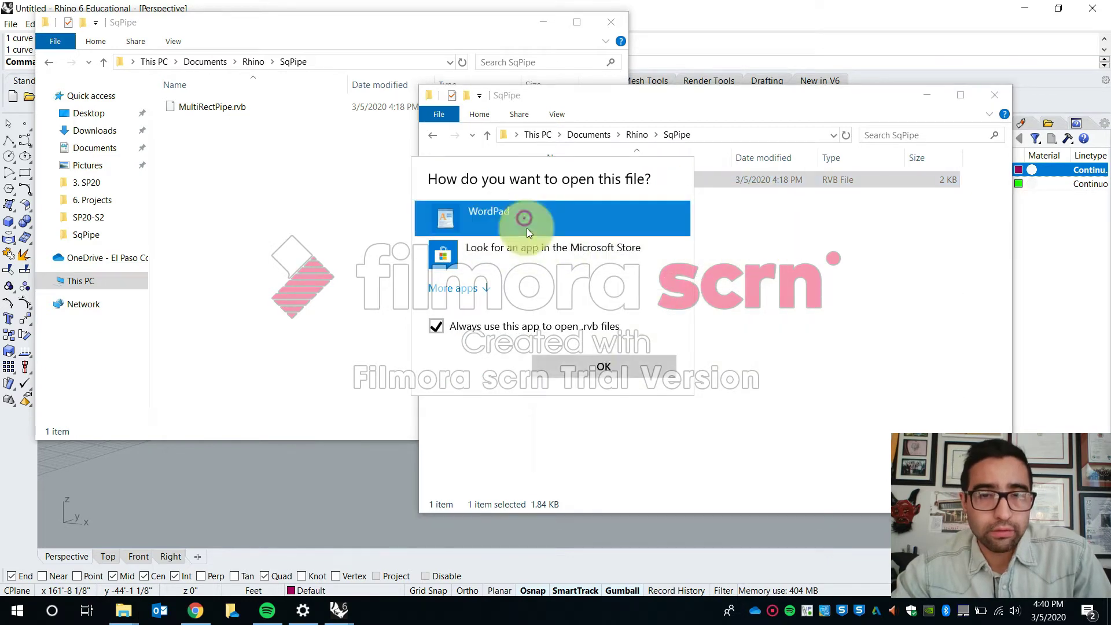
left_click(561, 326)
left_click(575, 365)
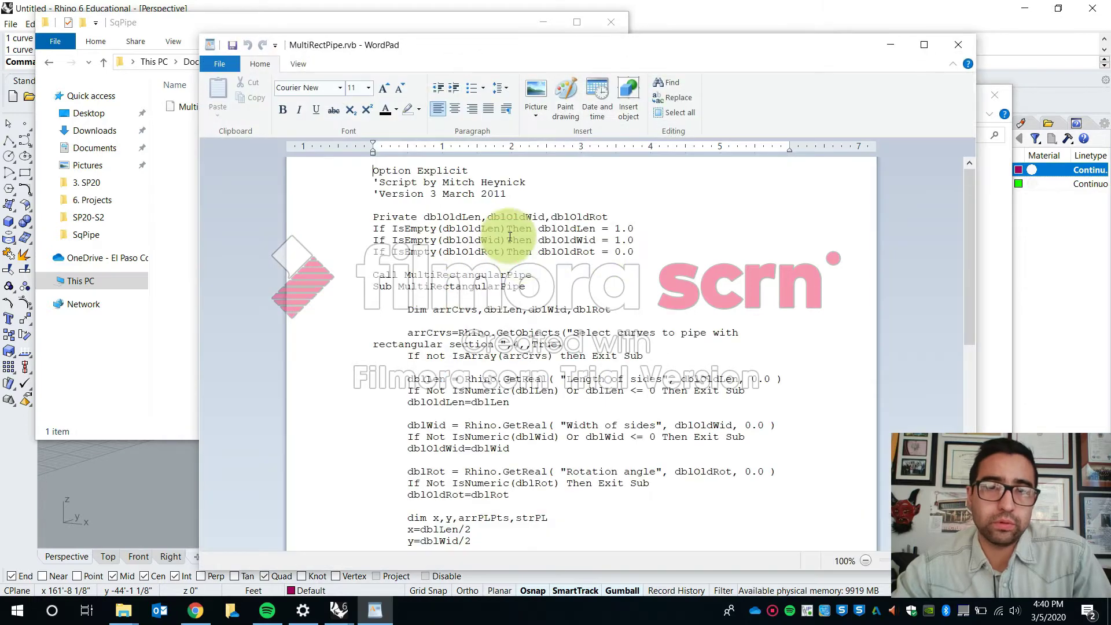
scroll(524, 205, "down", 3)
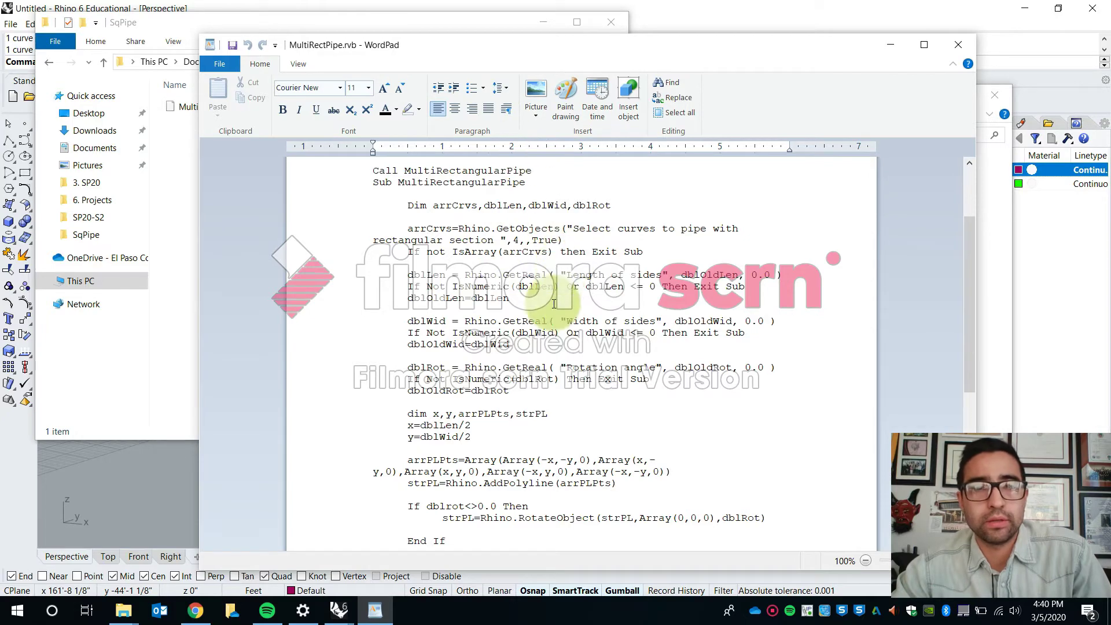
scroll(554, 303, "down", 9)
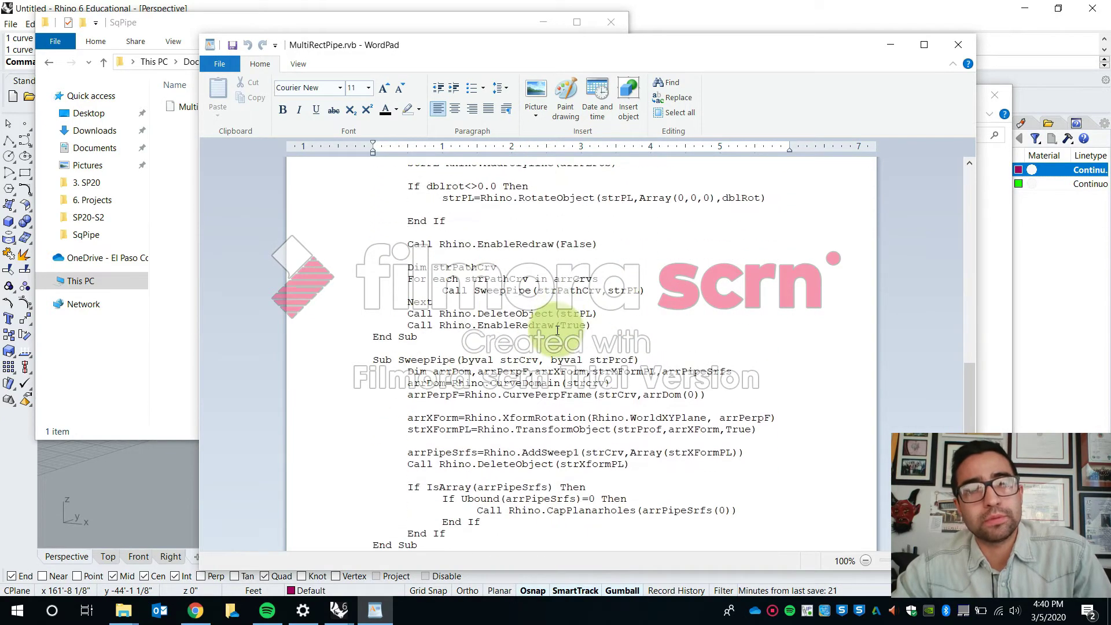
scroll(557, 327, "up", 13)
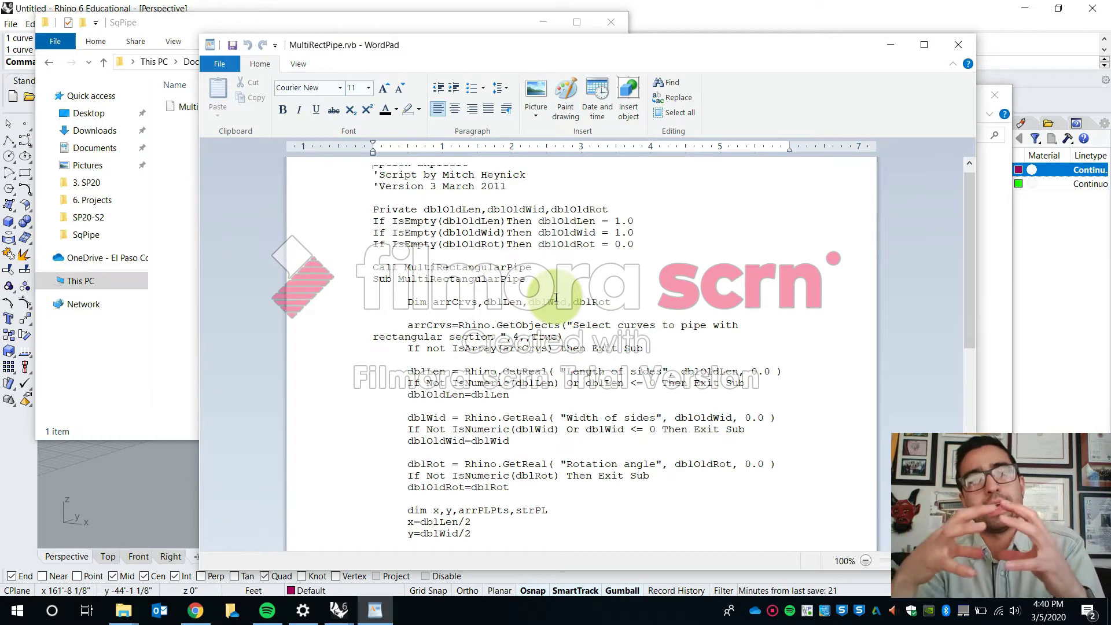
scroll(469, 373, "down", 11)
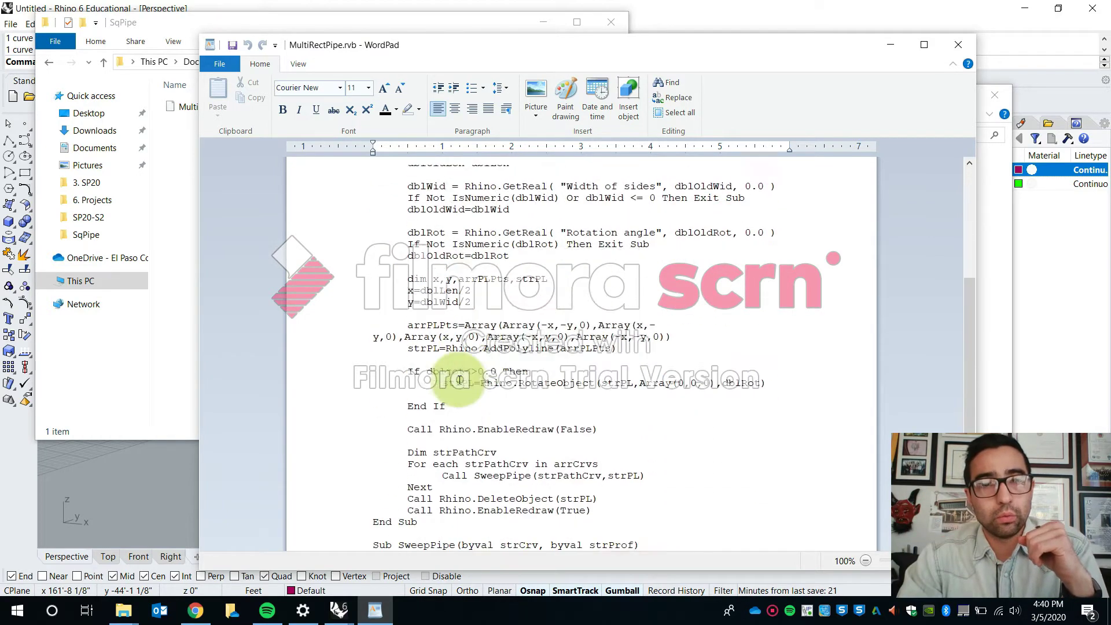
scroll(454, 411, "down", 1)
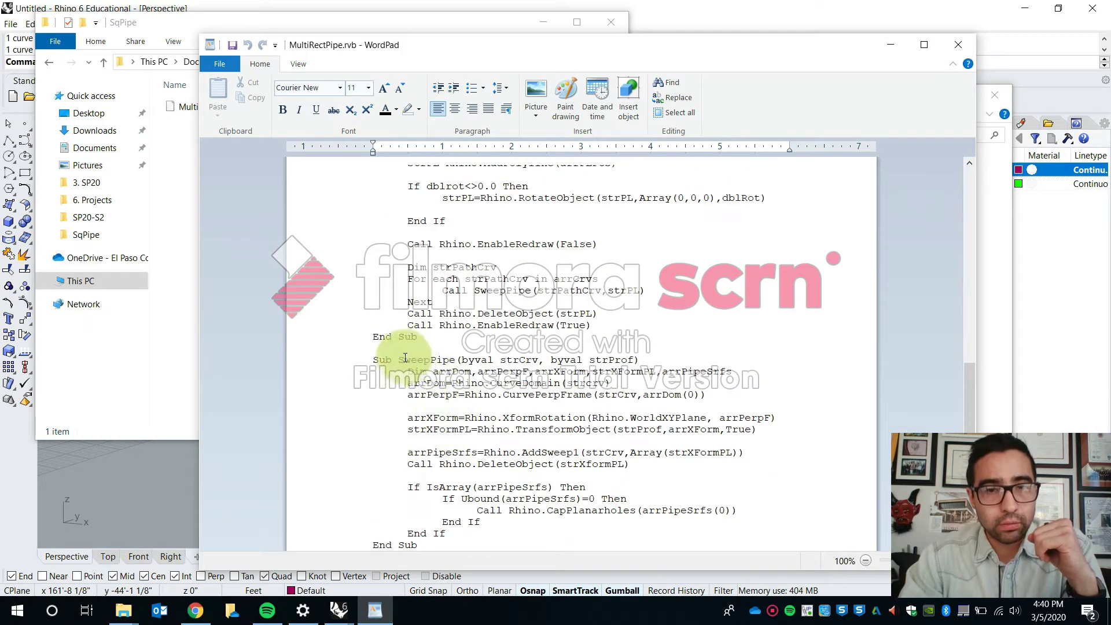
left_click_drag(399, 360, 455, 360)
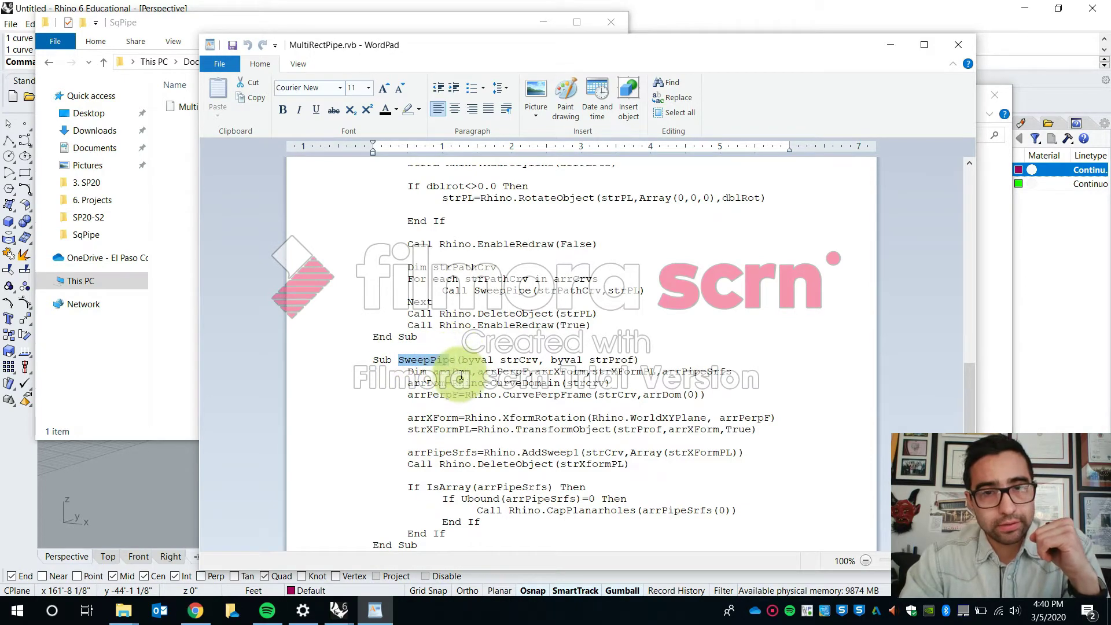
scroll(474, 375, "up", 4)
scroll(474, 375, "up", 9)
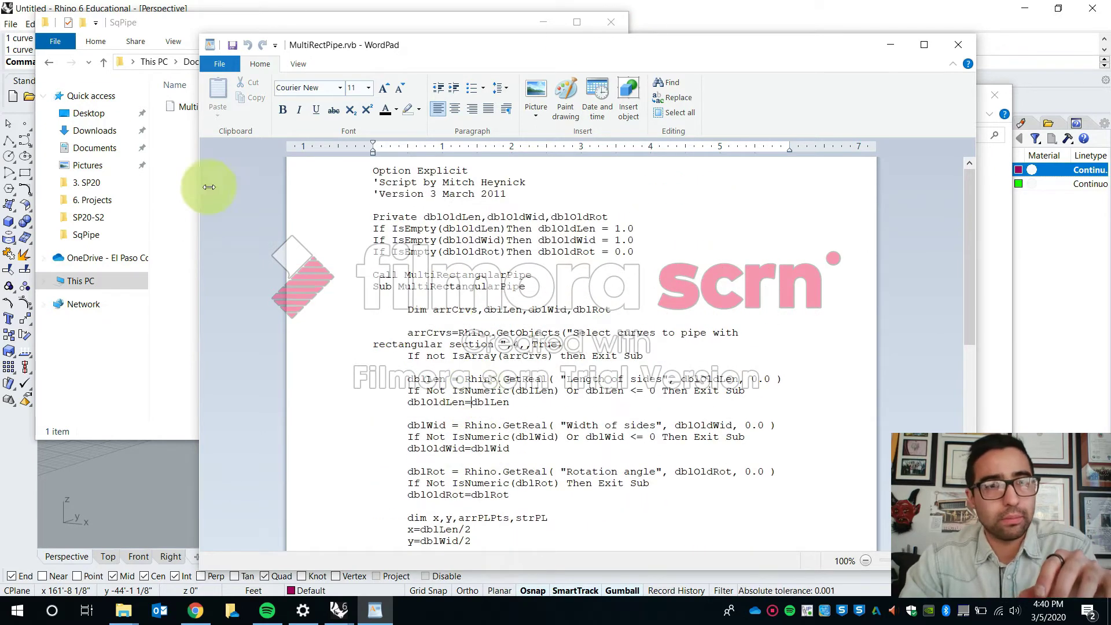
Step: Bring the SqPipe folder forward, clear its selection, and return to the Rhino model
left_click(639, 4)
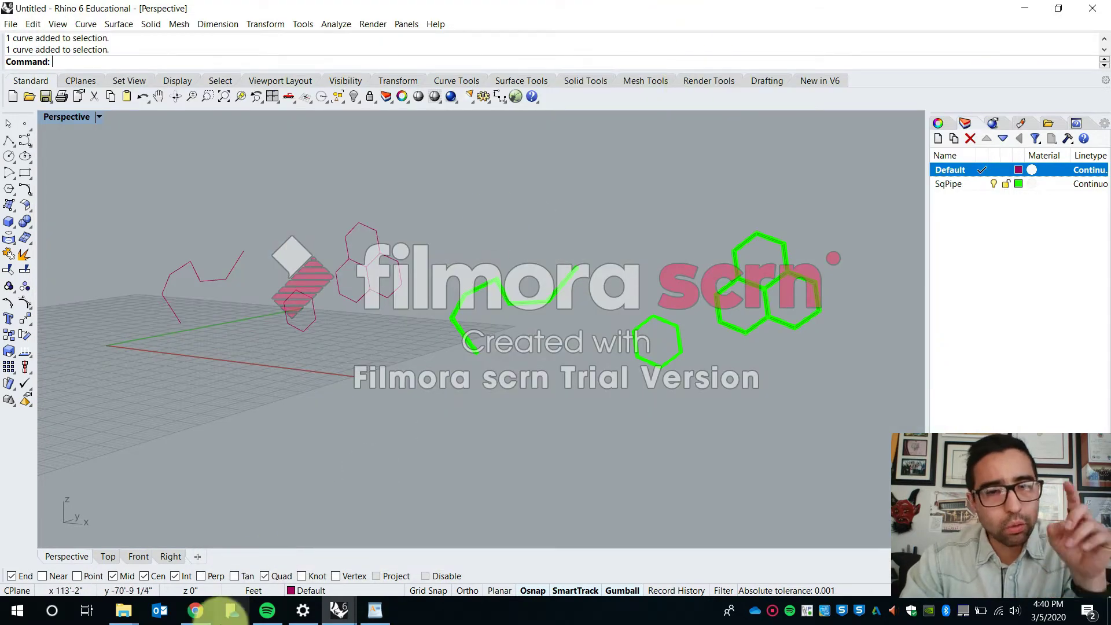
mouse_move(132, 606)
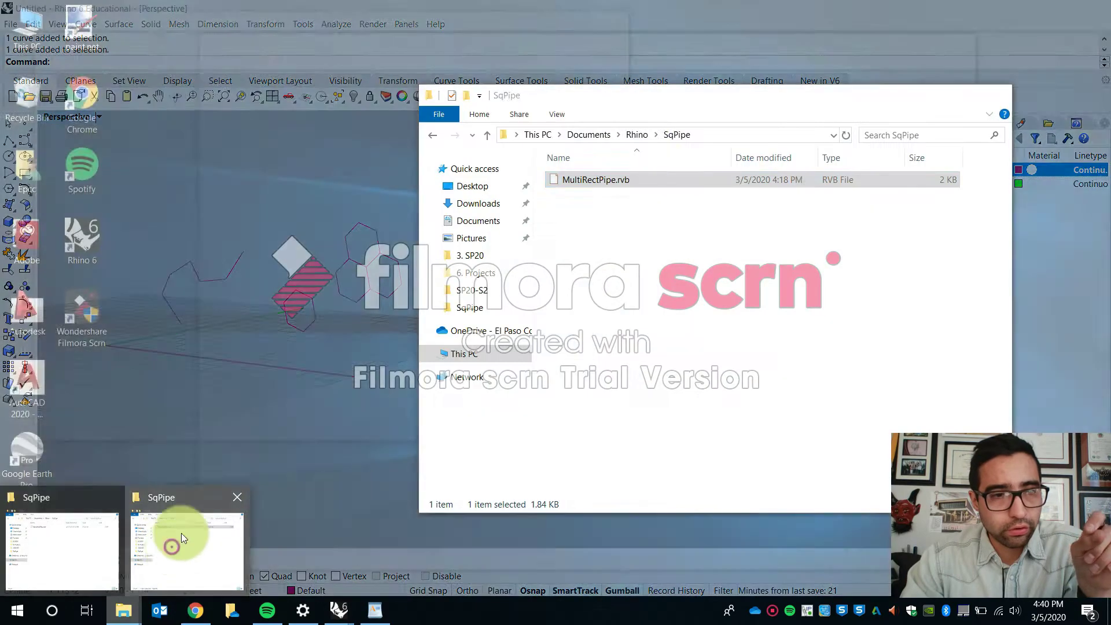
left_click(182, 532)
left_click(639, 239)
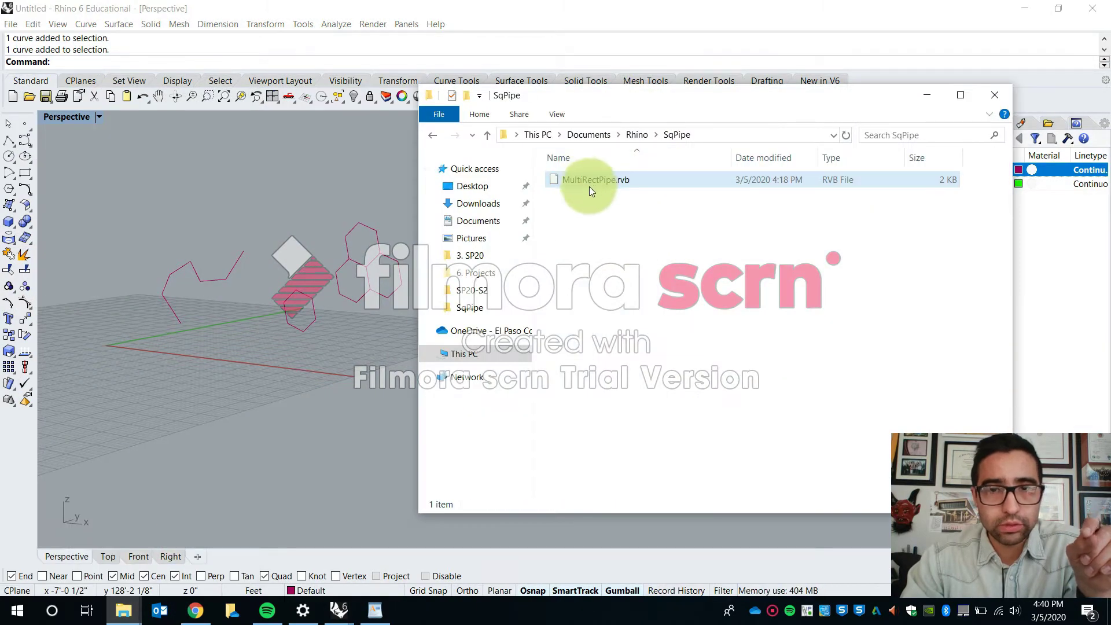
left_click(342, 193)
Step: Orbit the Perspective view, then restore the four-viewport layout
right_click_drag(355, 219, 603, 314)
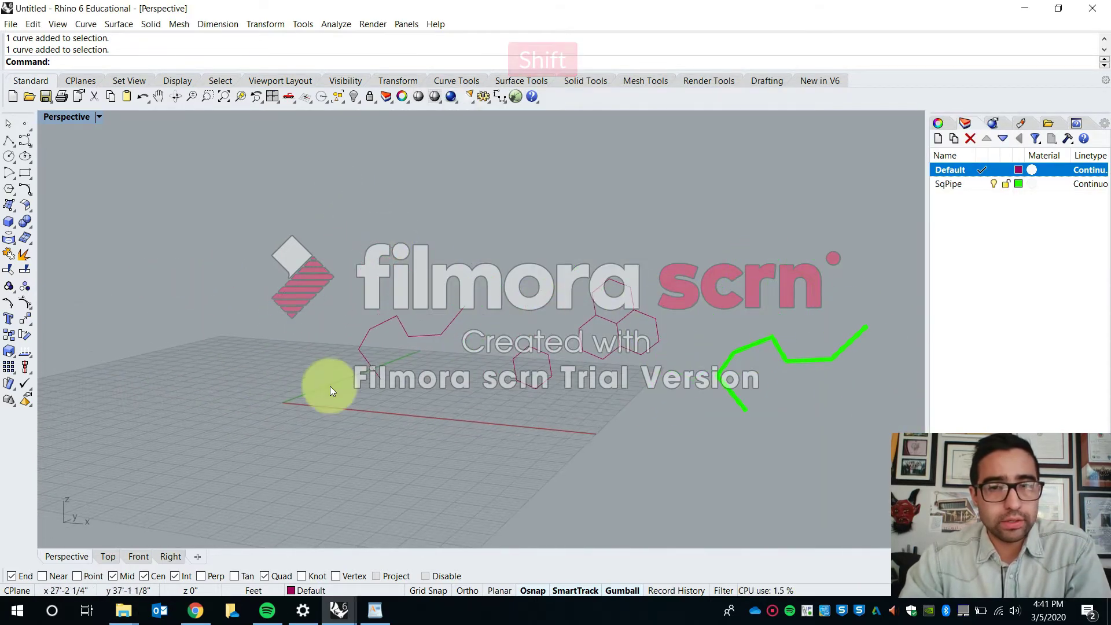
right_click_drag(278, 441, 60, 137)
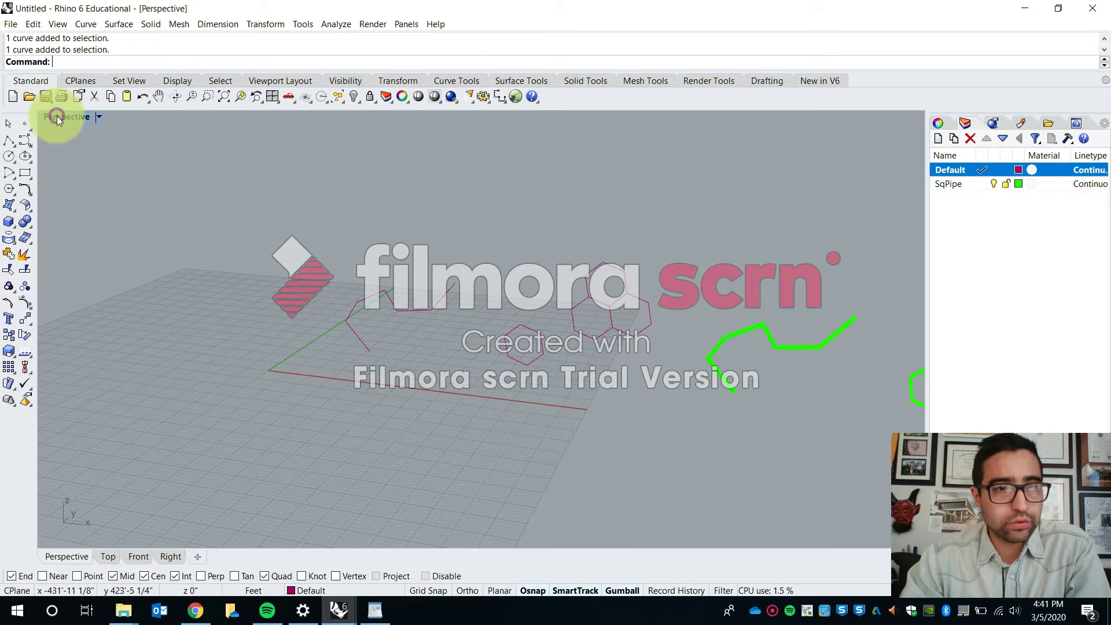
double_click(58, 117)
right_click_drag(231, 446, 199, 427)
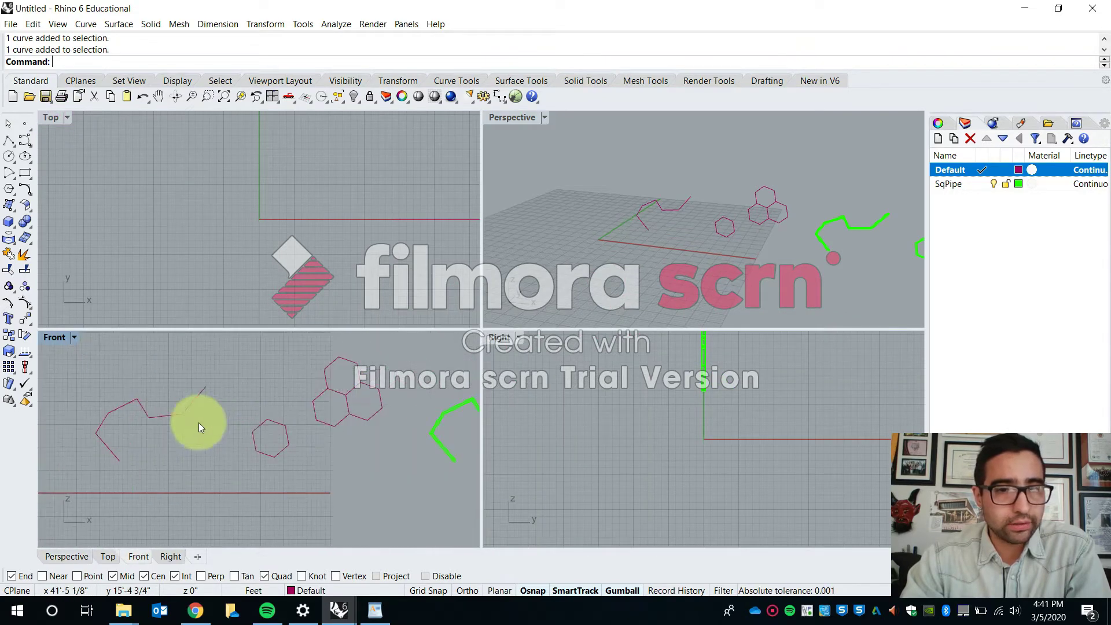
Step: Make SqPipe the current layer and draw a five-point polyline in the Front view
left_click(969, 184)
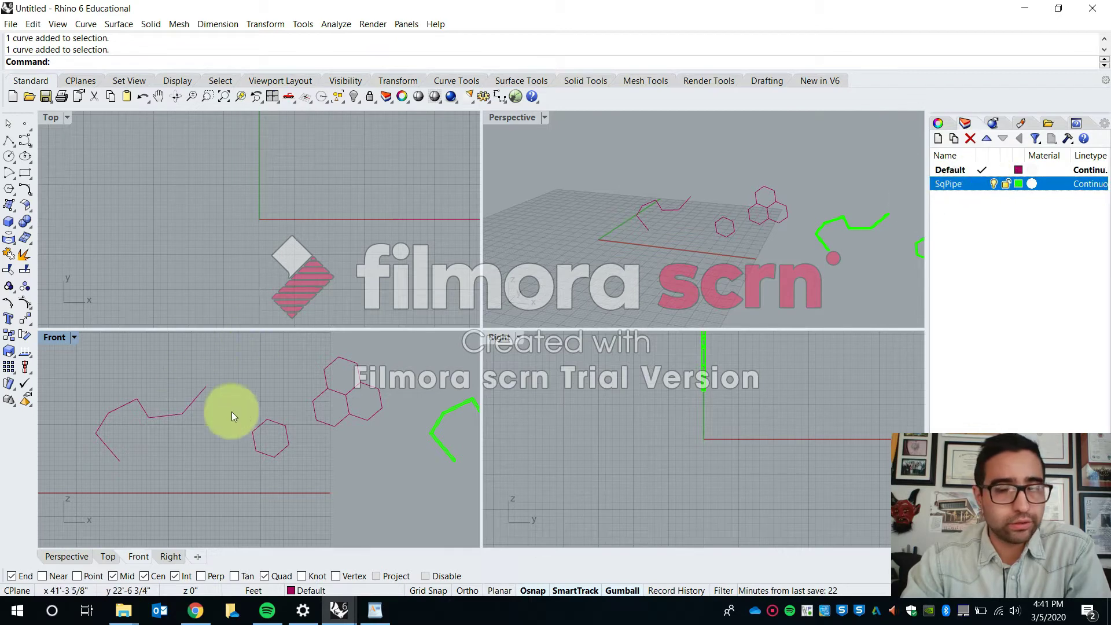
right_click_drag(232, 411, 282, 418)
scroll(232, 377, "up", 3)
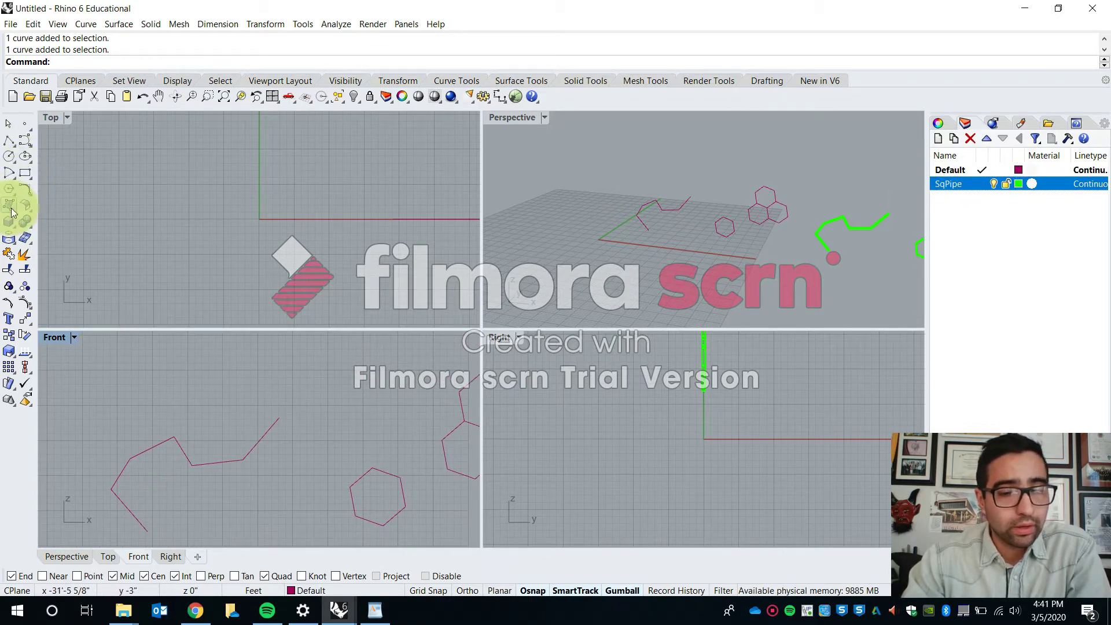
type("Polyline")
key("Return")
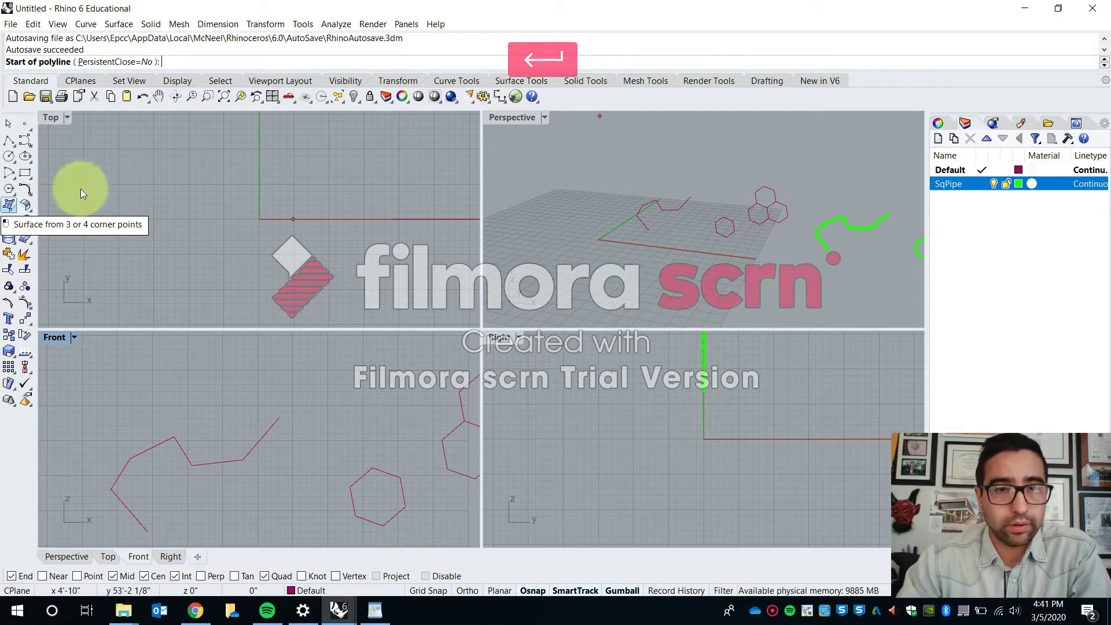
left_click(246, 368)
left_click(221, 417)
left_click(382, 413)
left_click(335, 358)
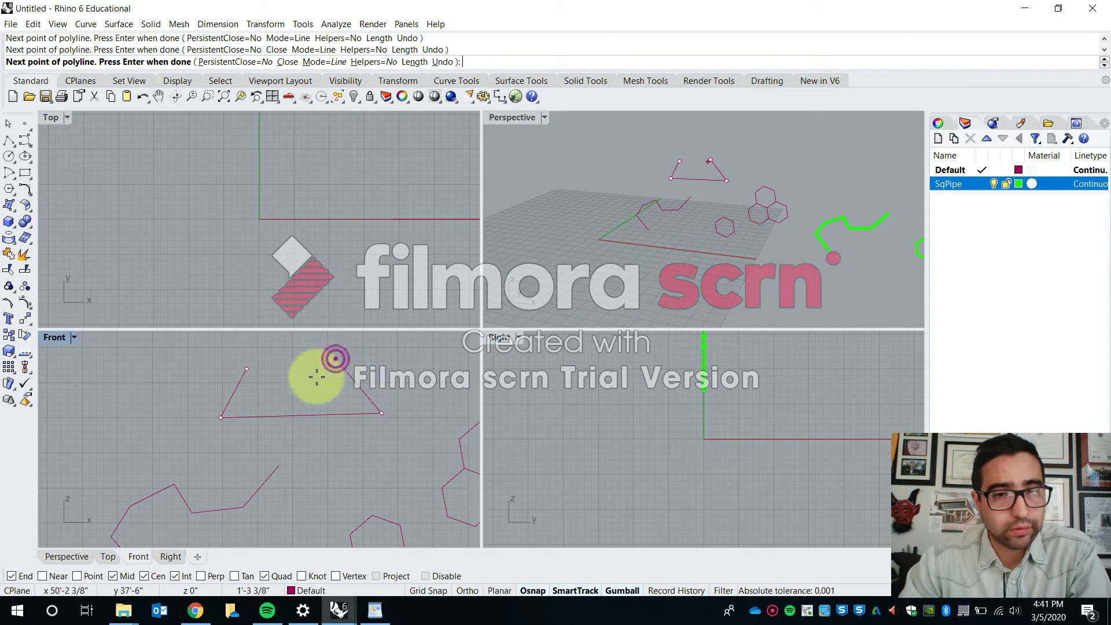
left_click(272, 382)
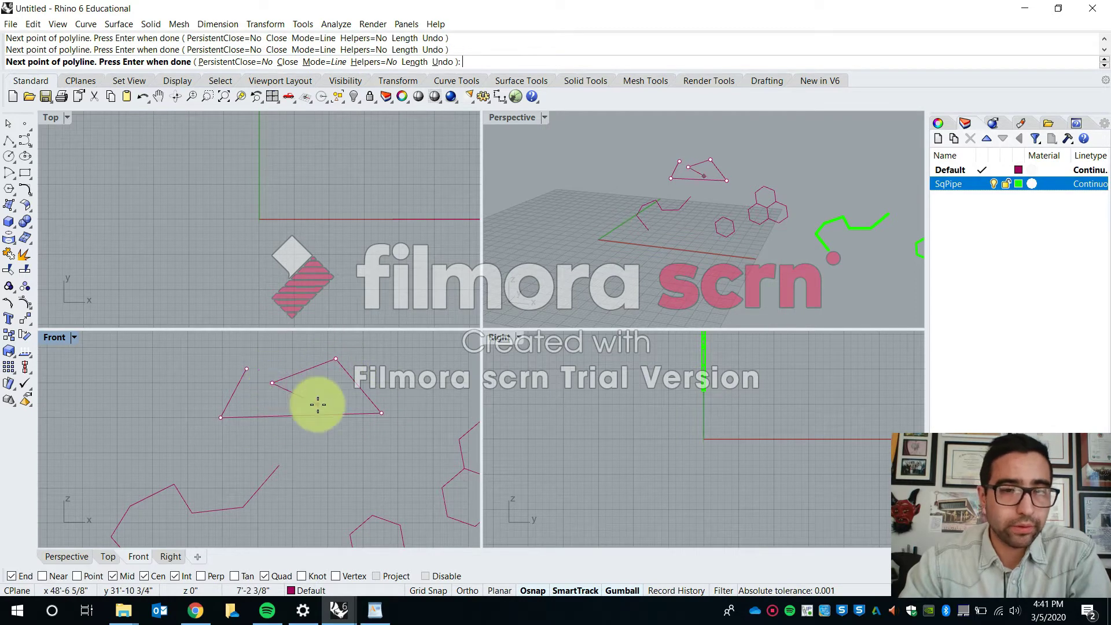
key("Return")
Step: Maximize the Perspective view and orbit it to inspect the new polyline
double_click(516, 120)
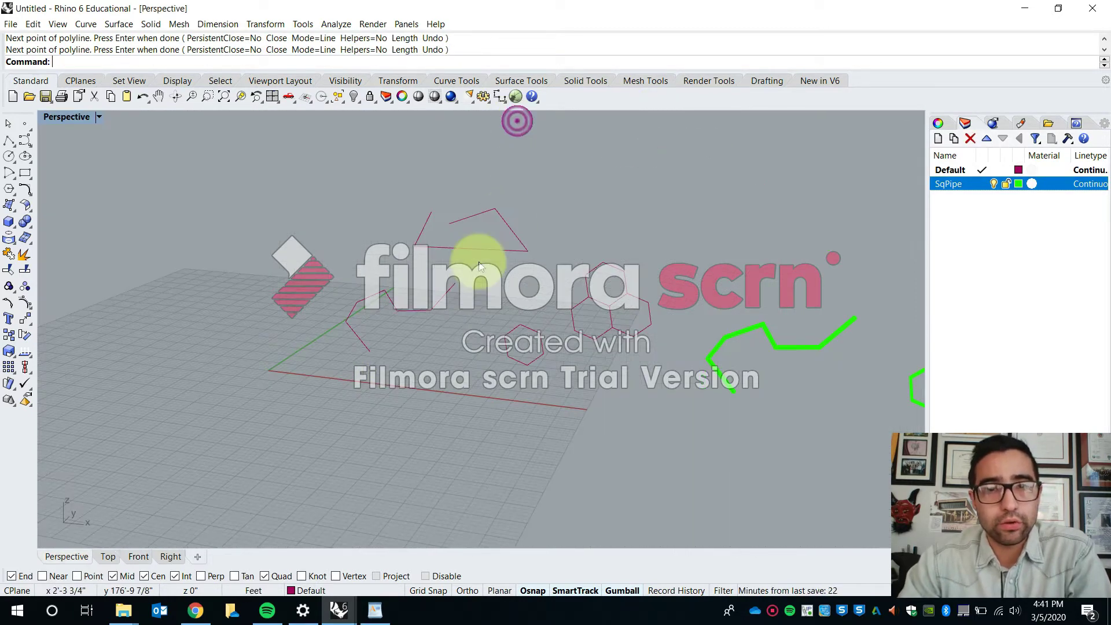
right_click_drag(483, 255, 611, 381)
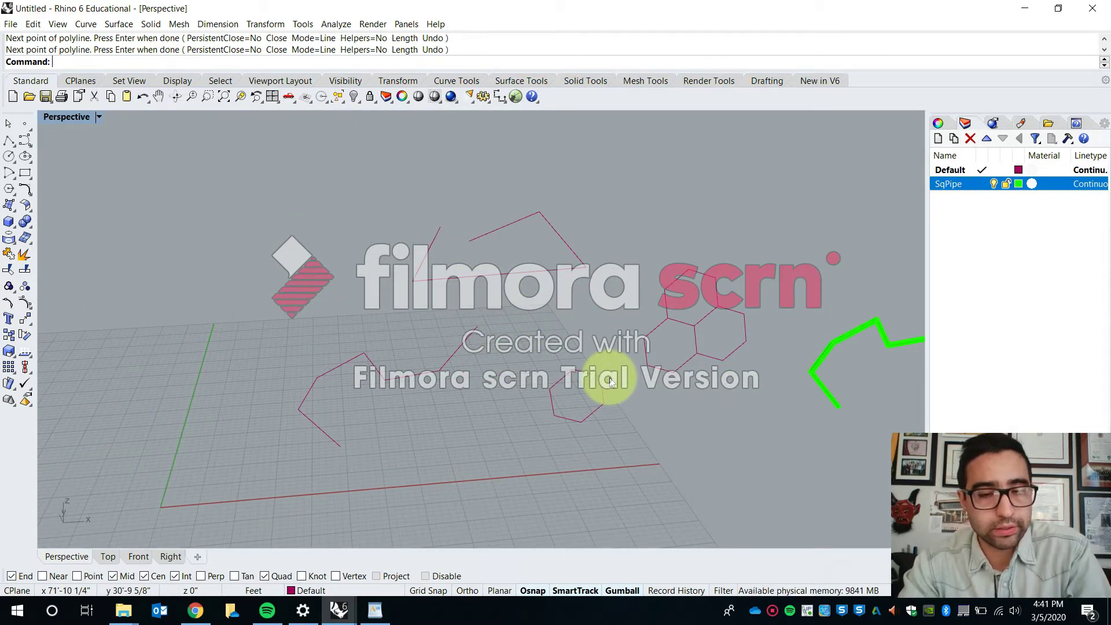
type("la")
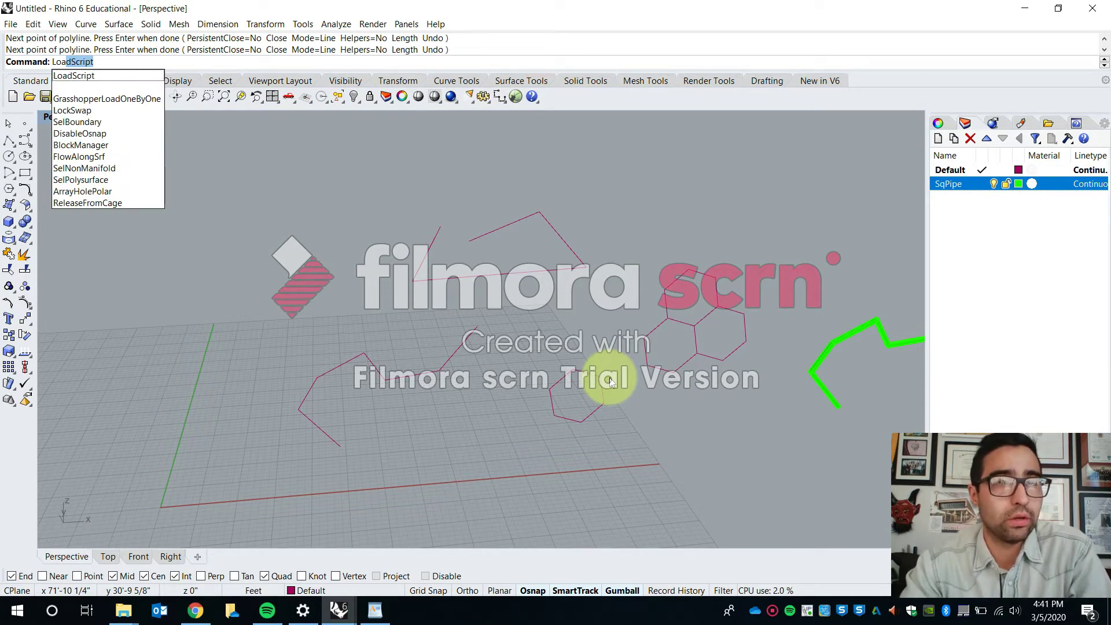
Step: Add MultiRectPipe.rvb from Documents > Rhino > SqPipe to the script list and load it
key("Return")
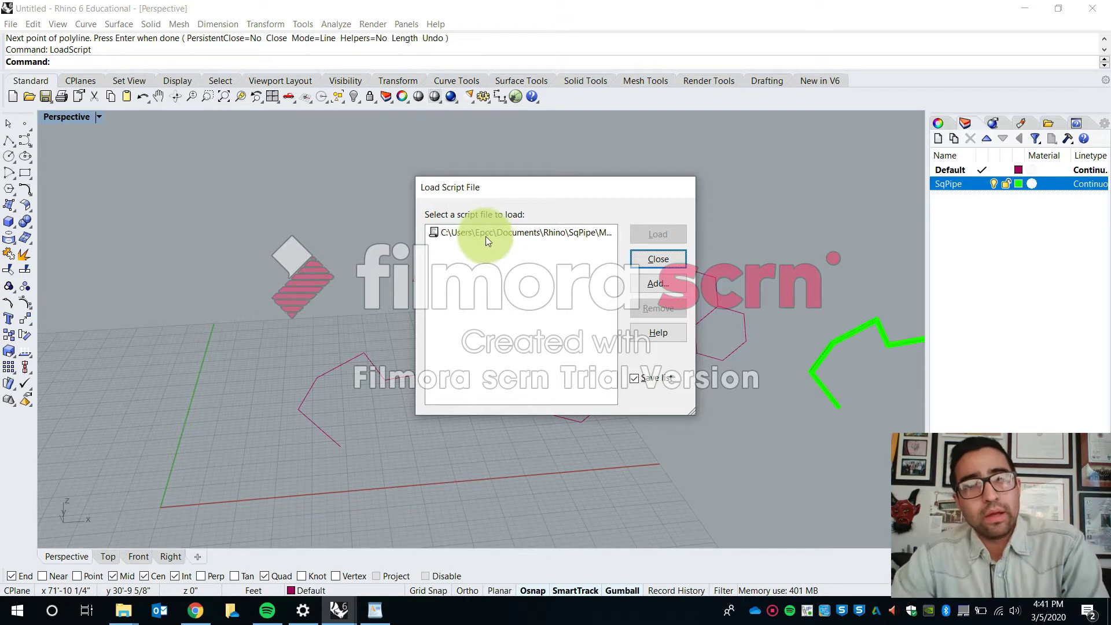
left_click(655, 283)
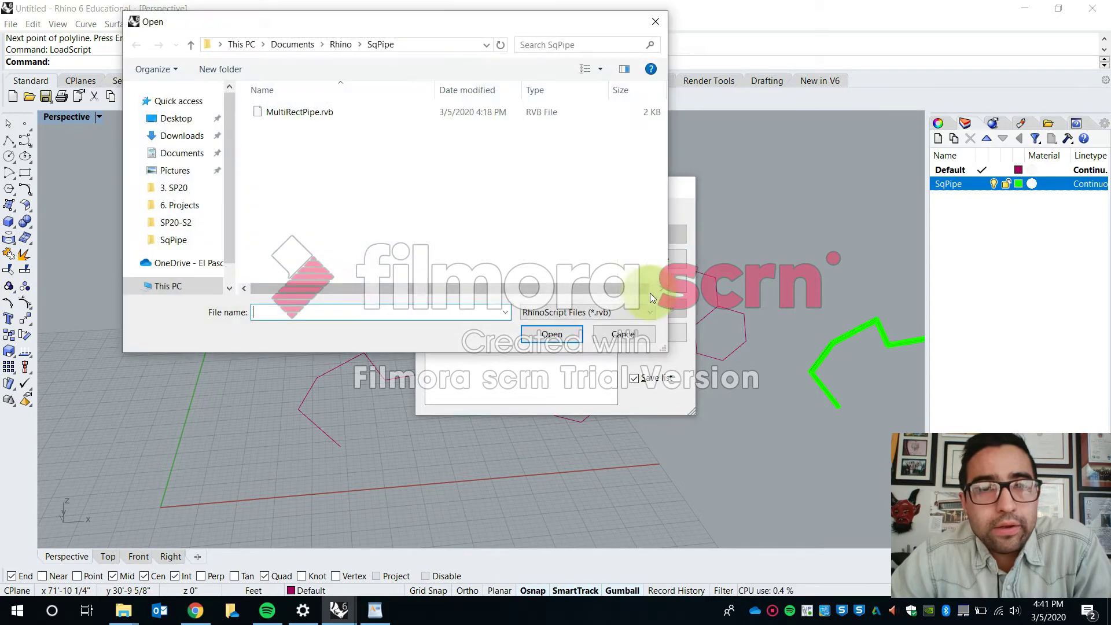
left_click(308, 112)
left_click(552, 334)
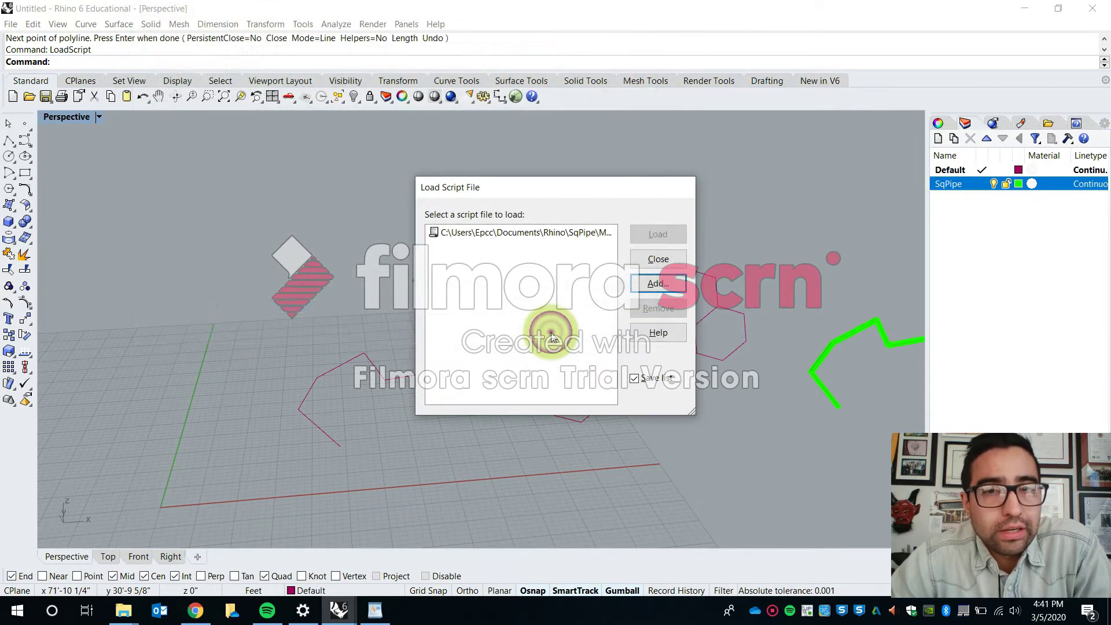
left_click(480, 233)
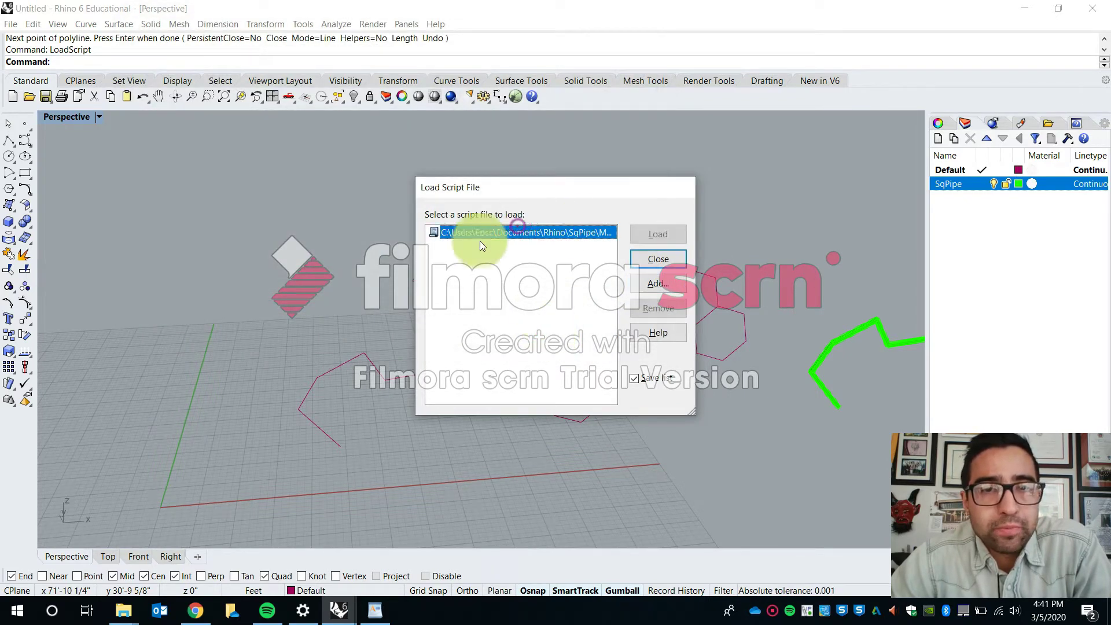
left_click(551, 260)
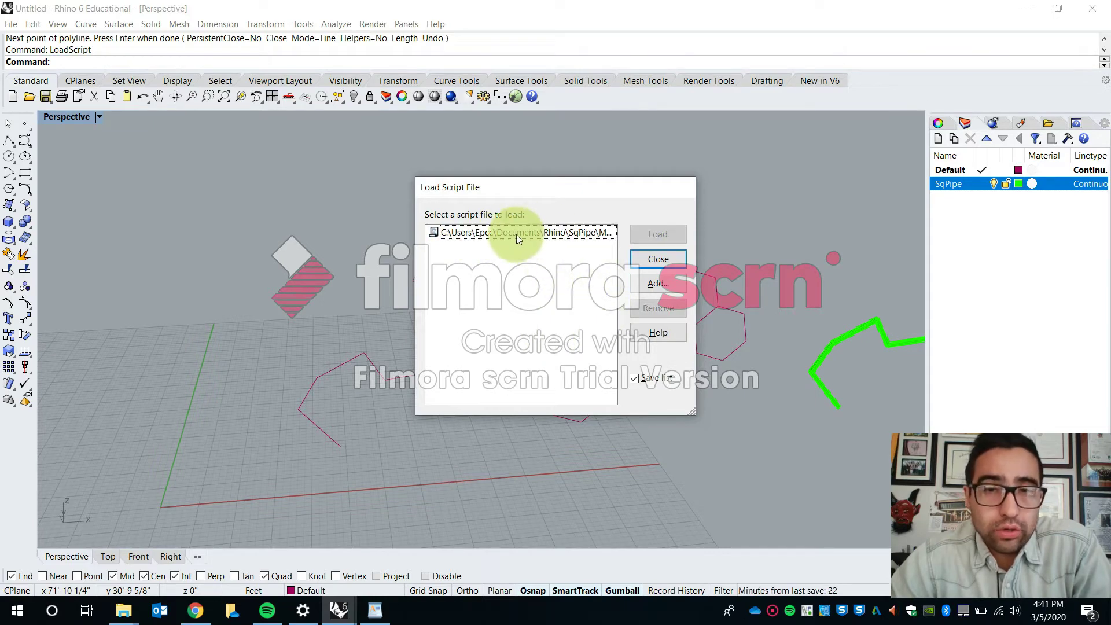
left_click(517, 233)
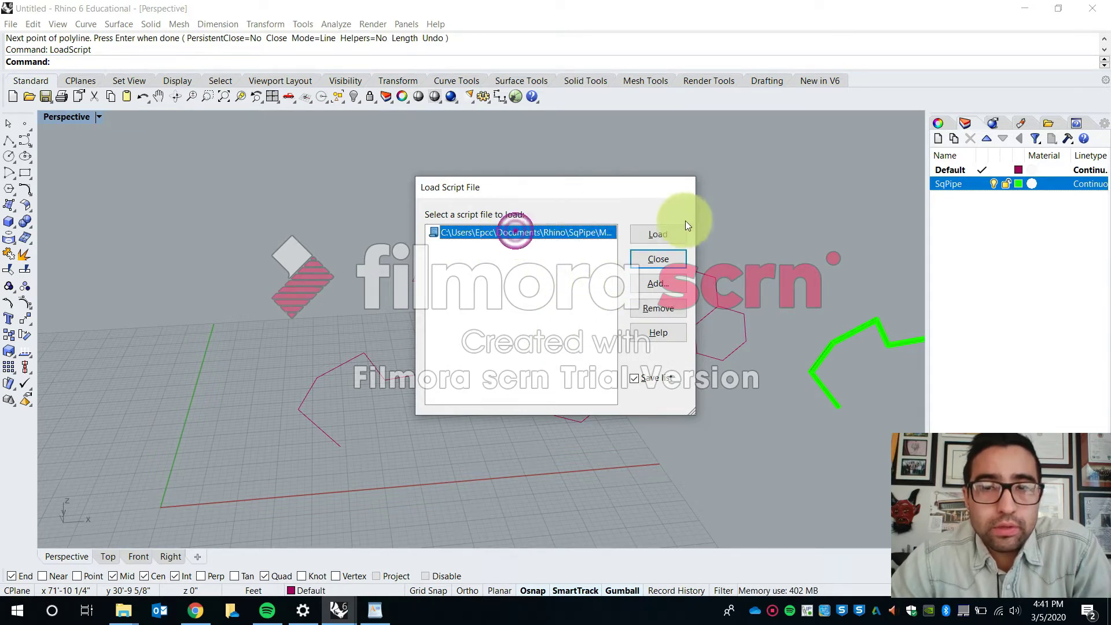
left_click(668, 236)
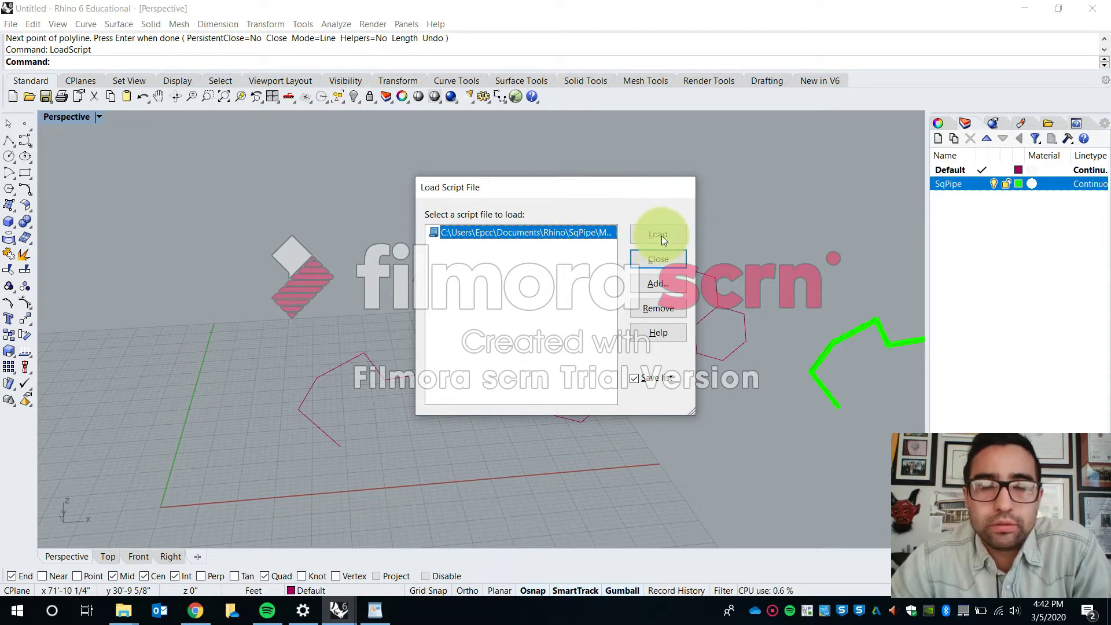
left_click(660, 234)
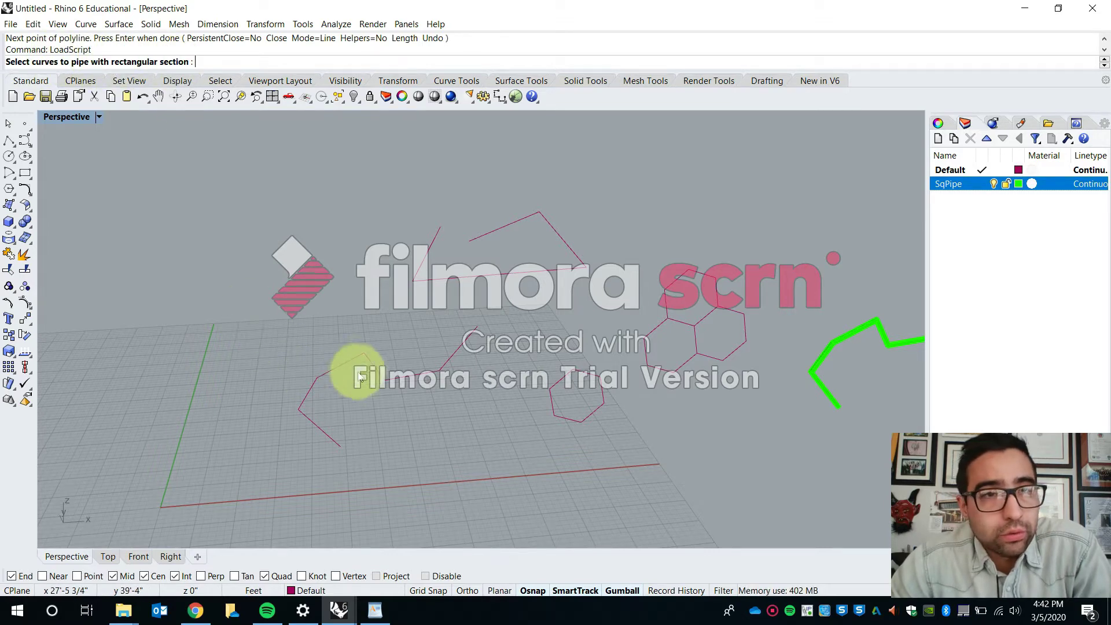
Step: Pick the upper polyline, then cancel the running pipe command
left_click(428, 249)
scroll(492, 208, "up", 4)
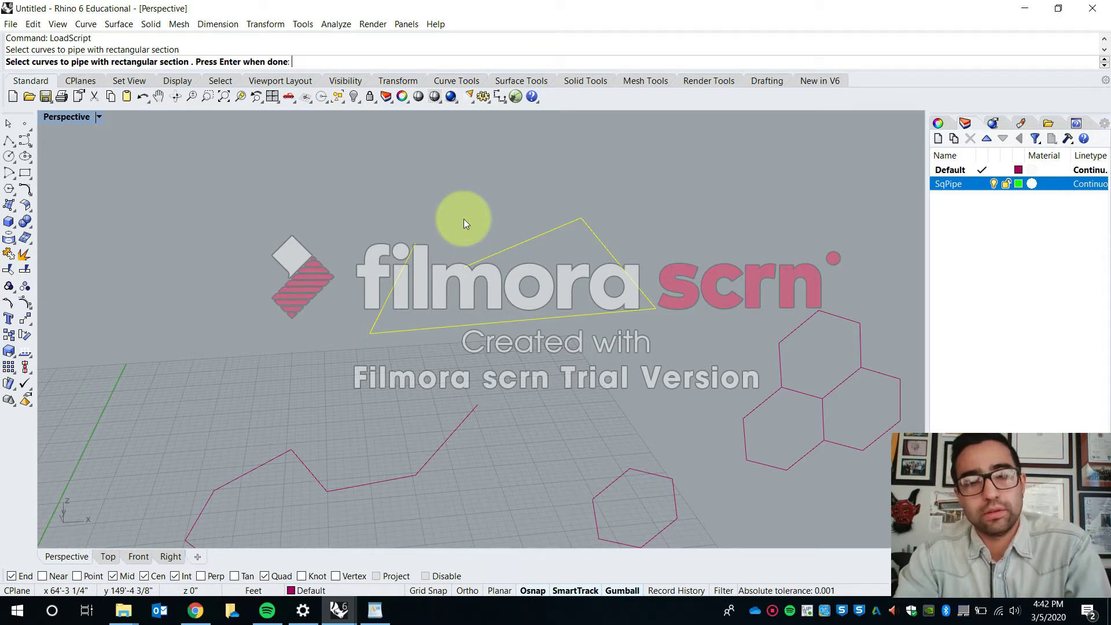
key("Escape")
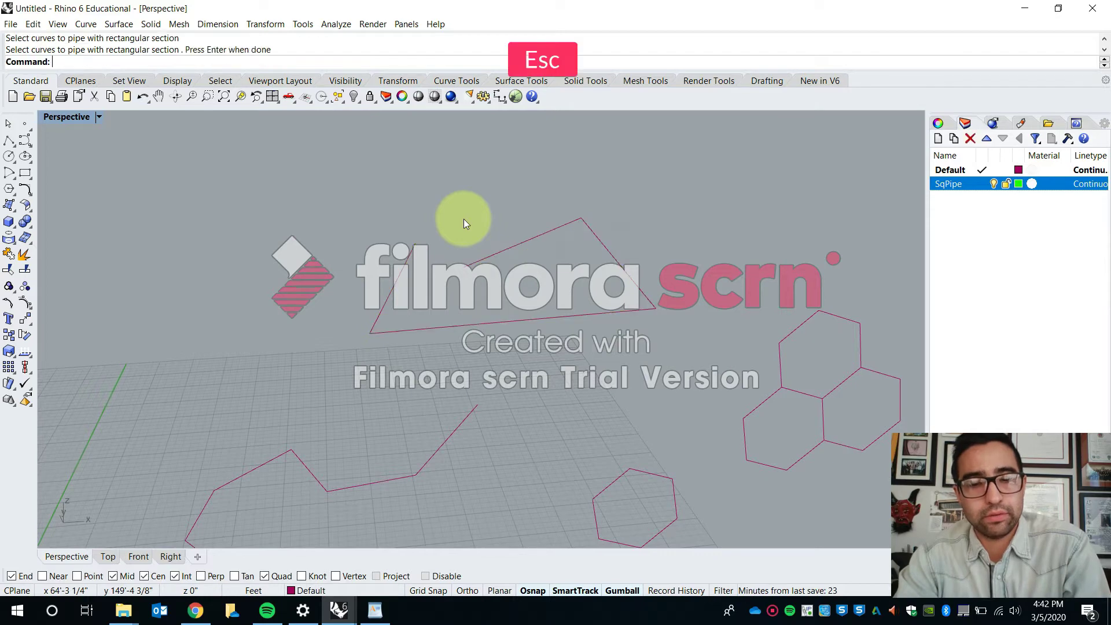
Step: Confirm model units are Feet, then reopen the Load Script File dialog via LoadScript
type("Units")
key("Return")
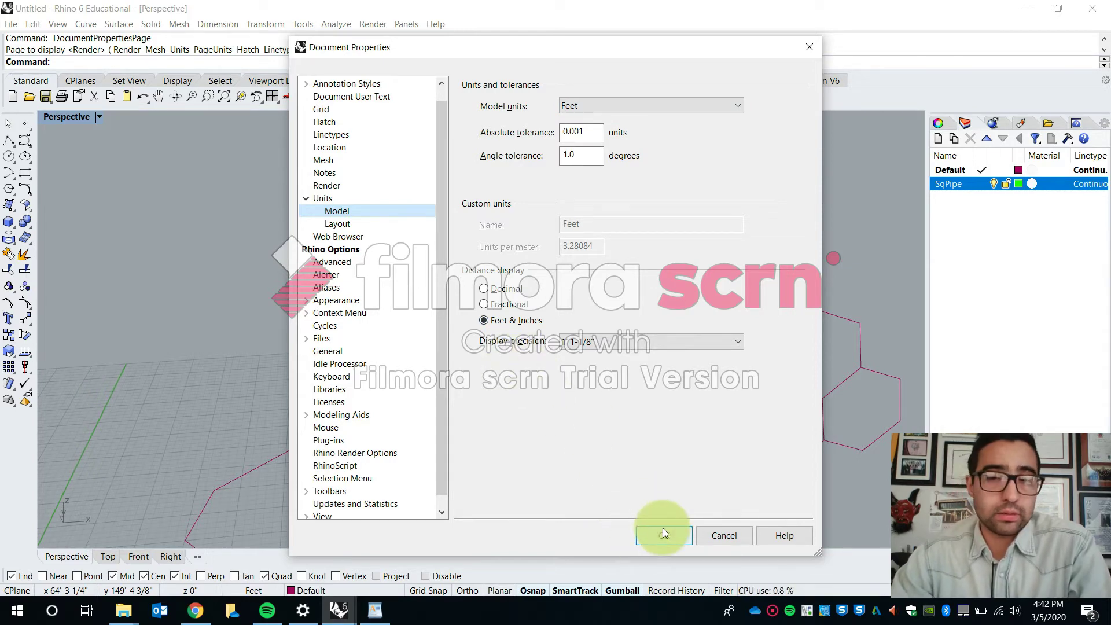
key("Escape")
type("LoadScript")
key("Return")
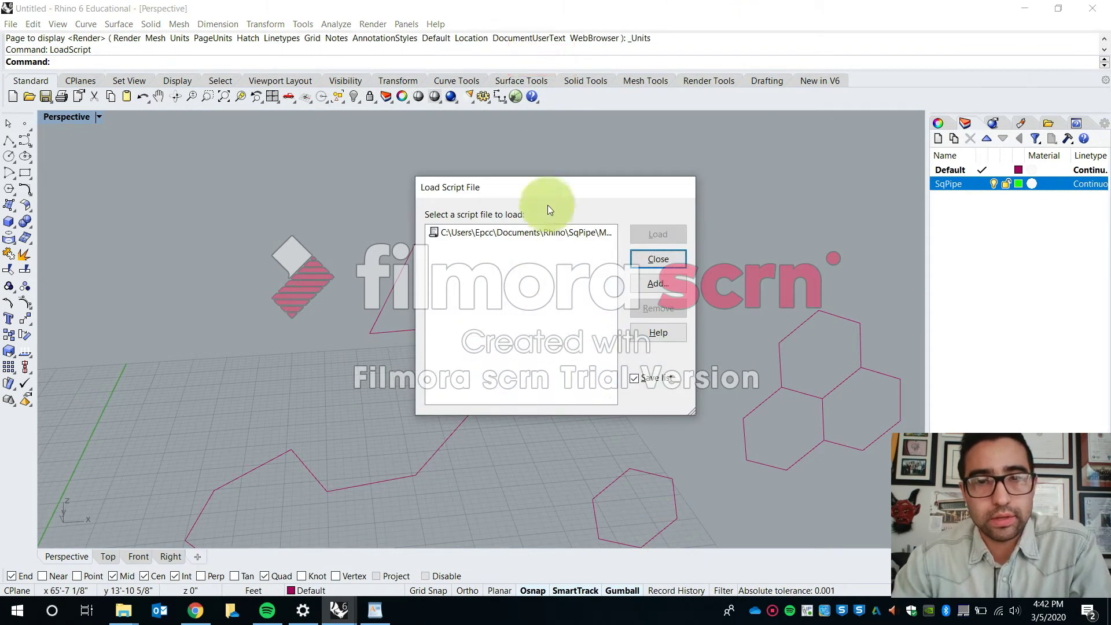
Step: Load the MultiRectPipe script and pick the triangle curve to pipe
left_click(575, 236)
left_click(659, 232)
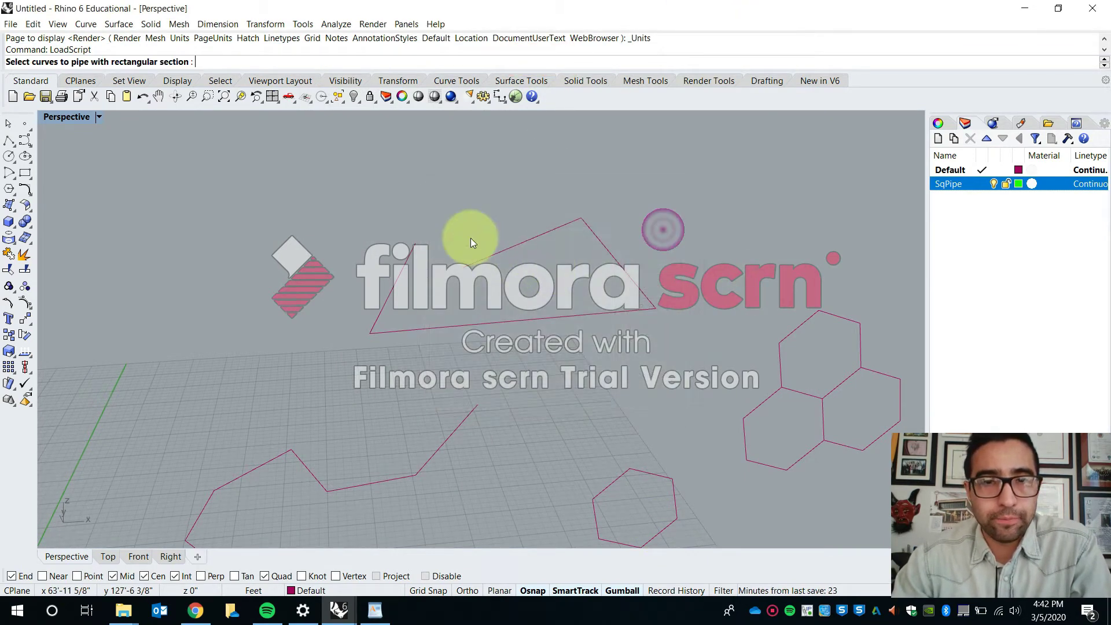
left_click(503, 250)
right_click(405, 194)
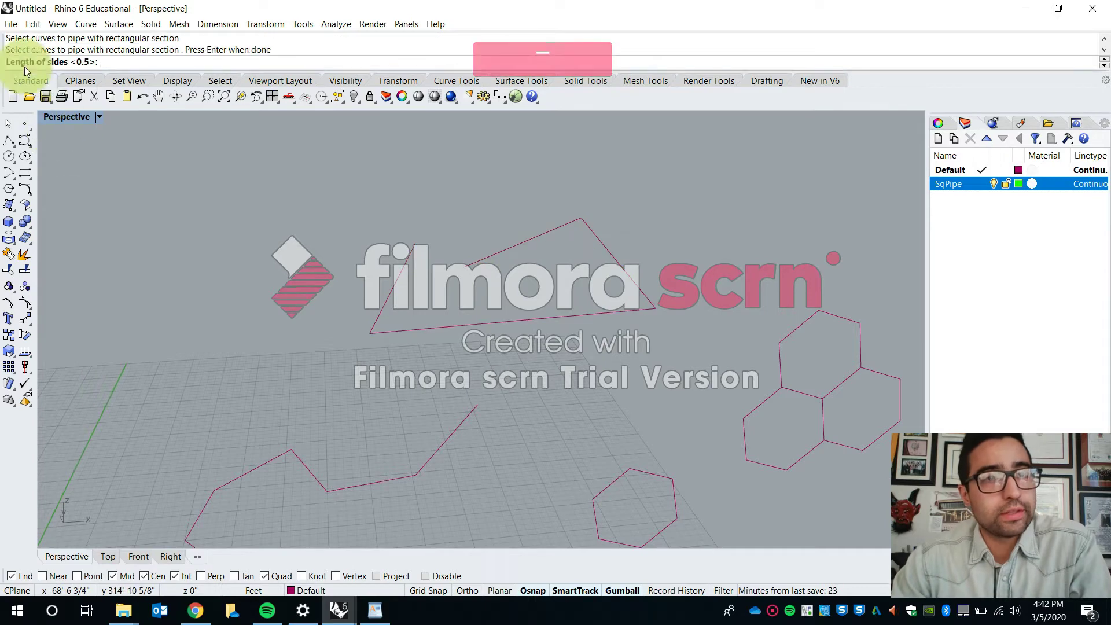
Step: Give the pipe section a 3" length and 3" width with 0 rotation
left_click(20, 65)
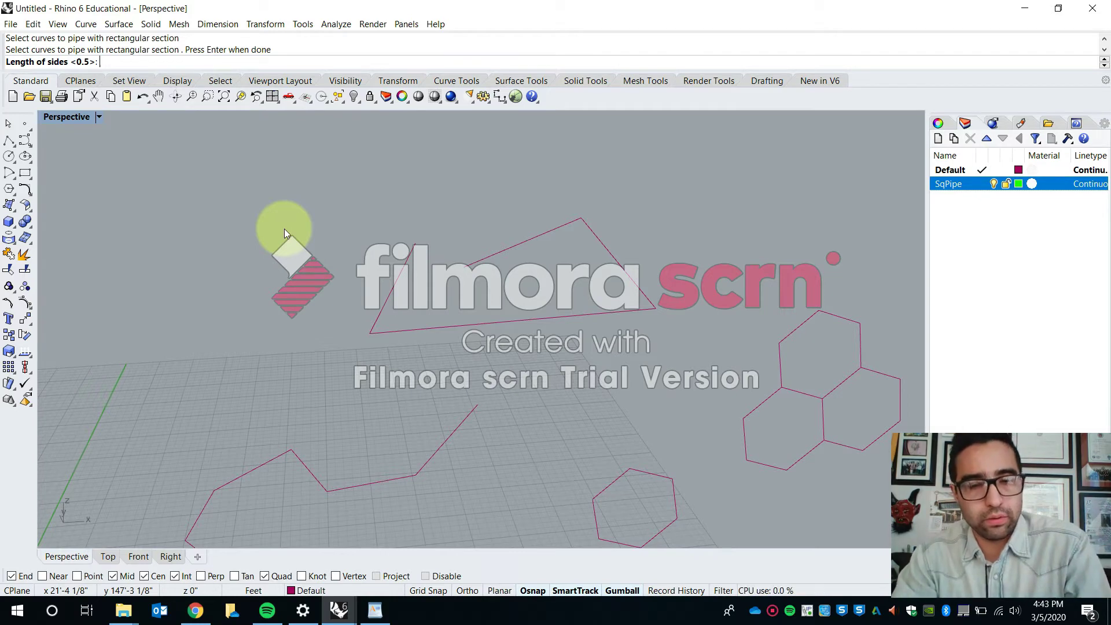
type("3\"")
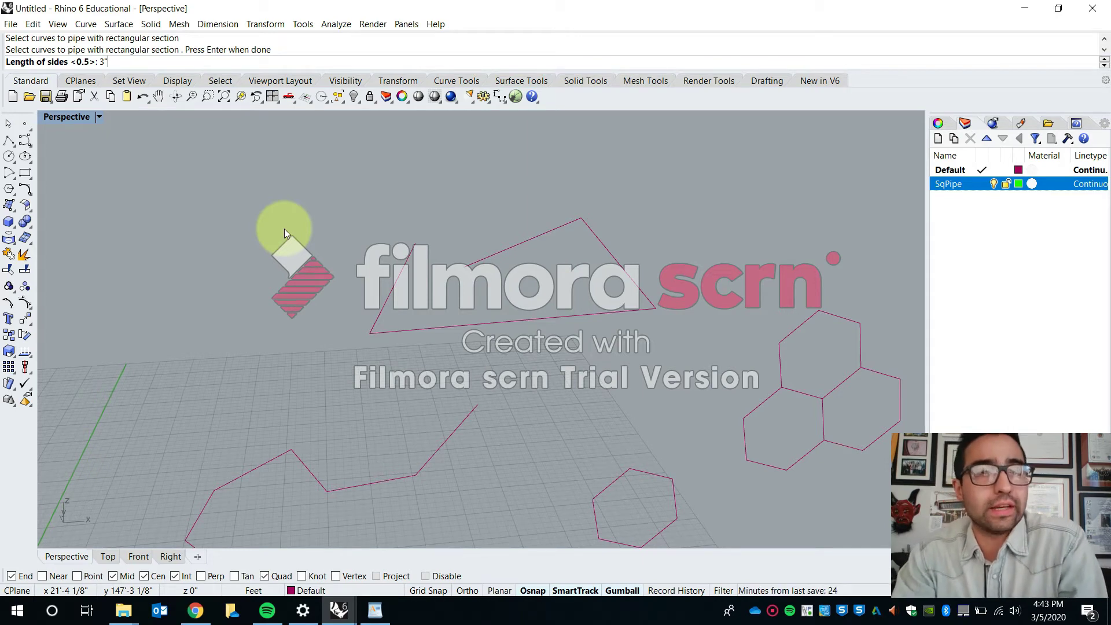
key("Return")
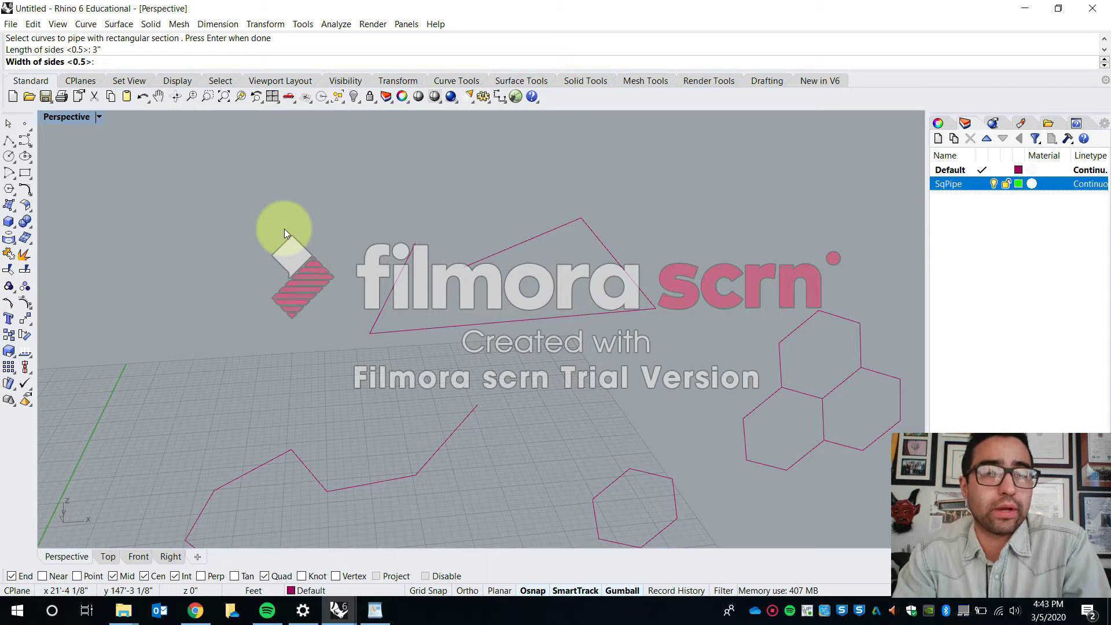
type("3\"")
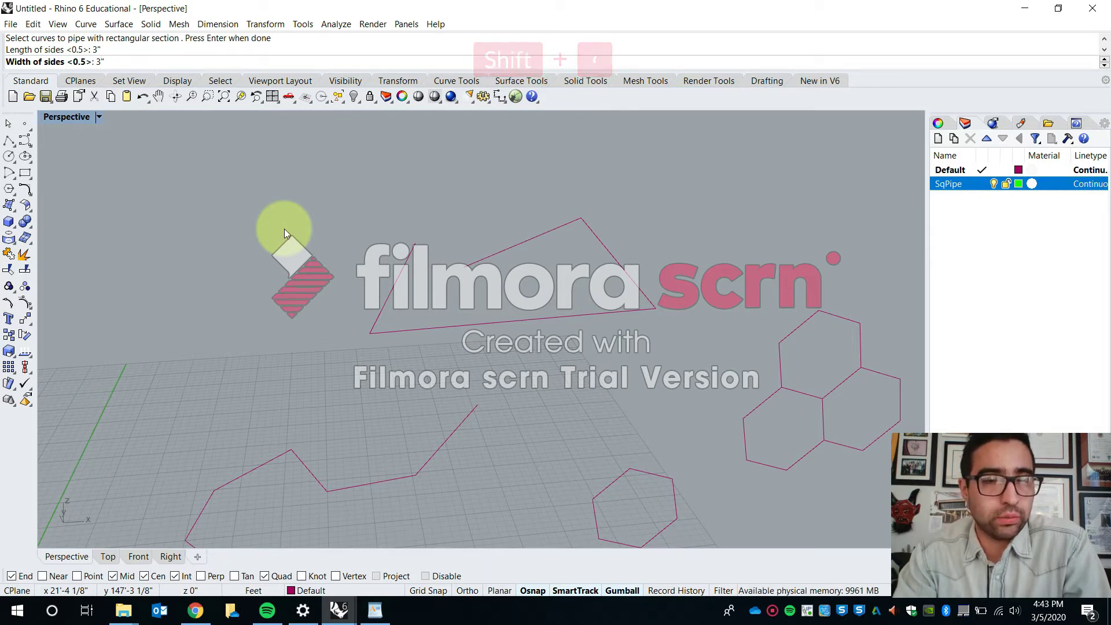
key("Return")
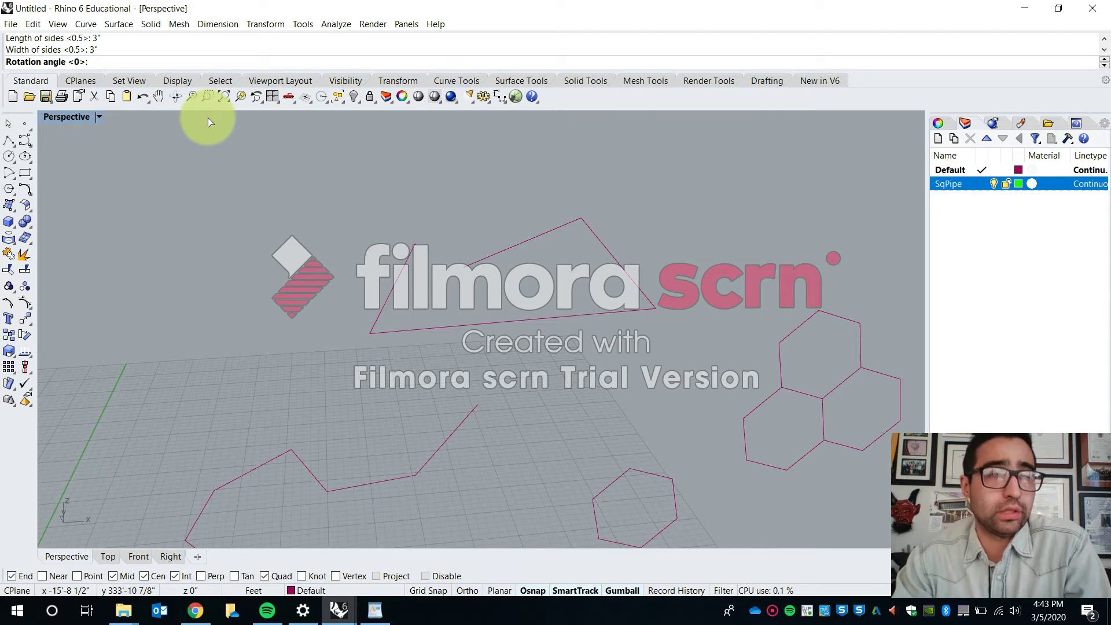
key("Return")
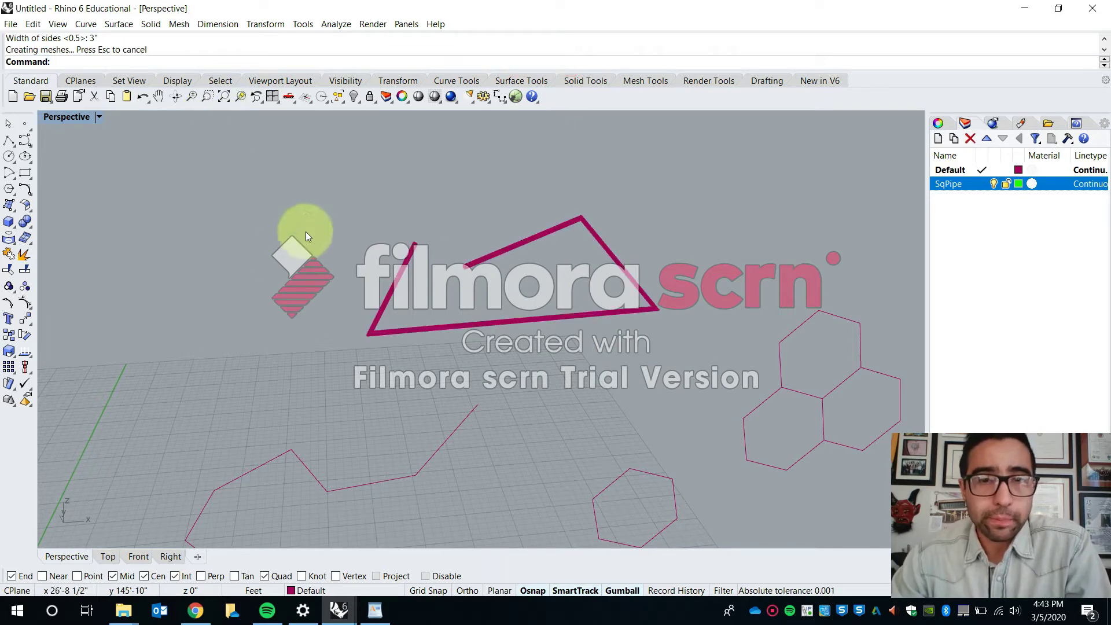
Step: Move the new square pipe onto the SqPipe layer so it turns green
scroll(398, 241, "up", 2)
scroll(398, 240, "up", 4)
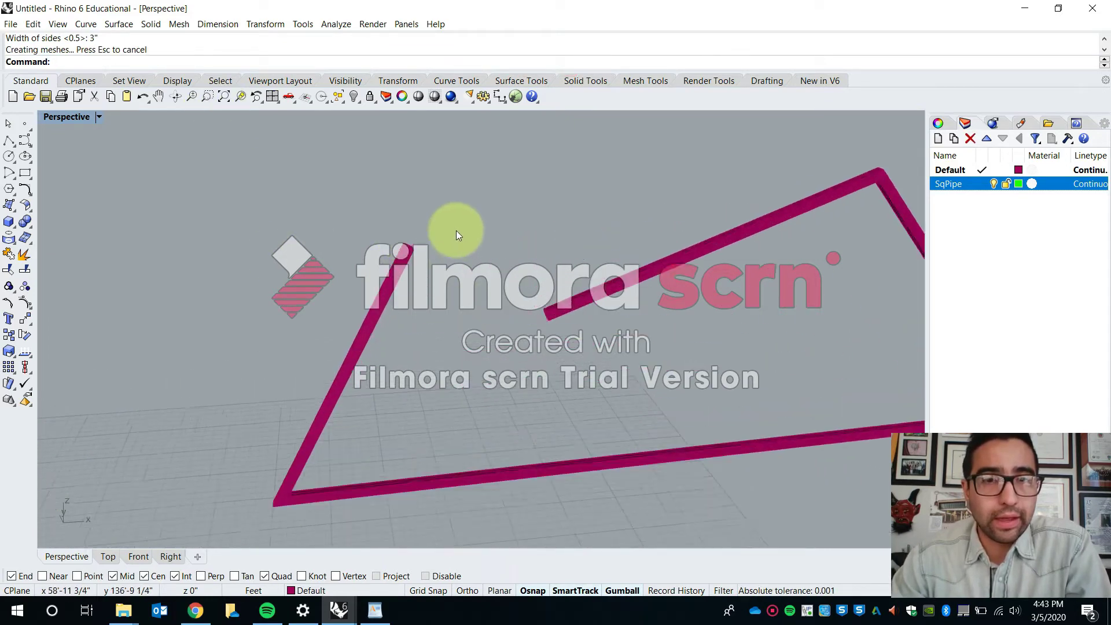
left_click(401, 252)
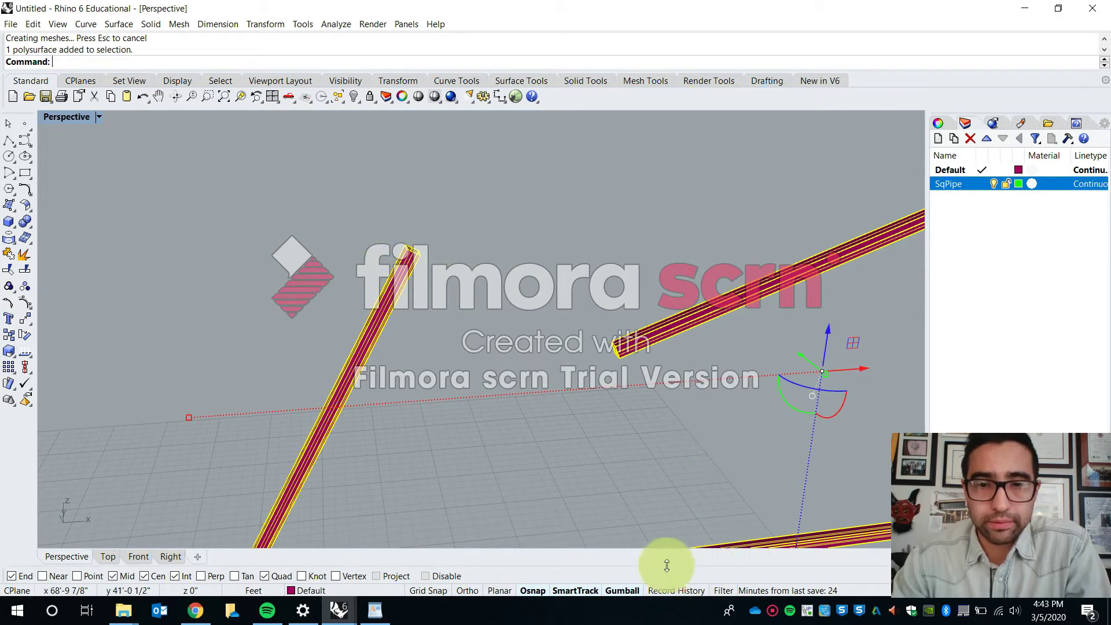
left_click(307, 590)
left_click(338, 578)
key("Escape")
Step: Zoom to the selected square pipe and orbit to view it from below
left_click(401, 265)
left_click(241, 97)
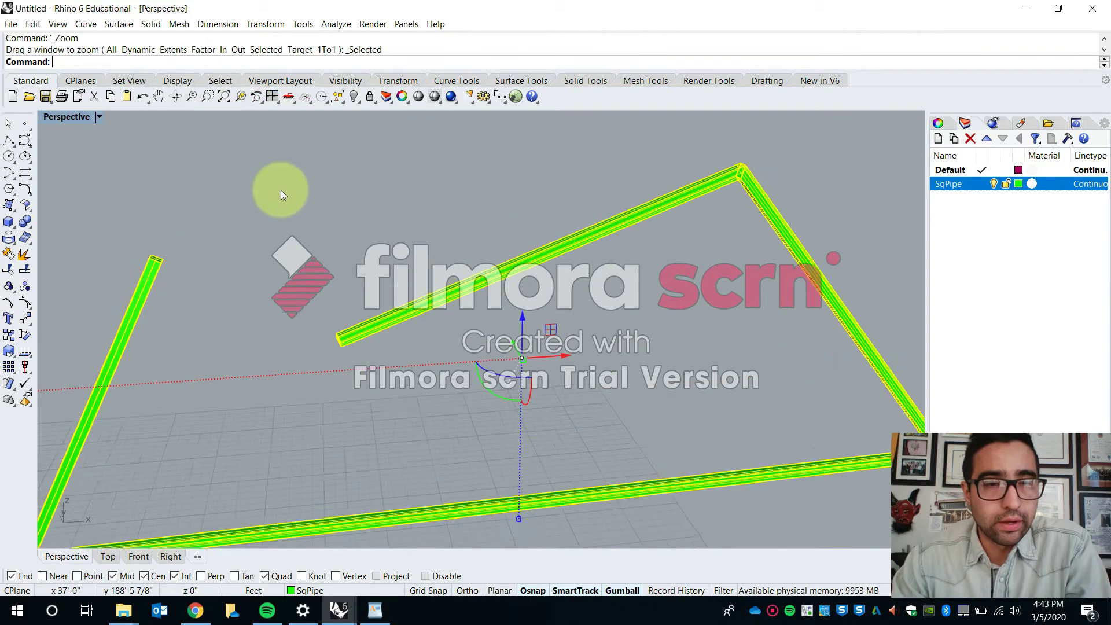
right_click_drag(321, 345, 460, 219)
right_click_drag(488, 393, 414, 424)
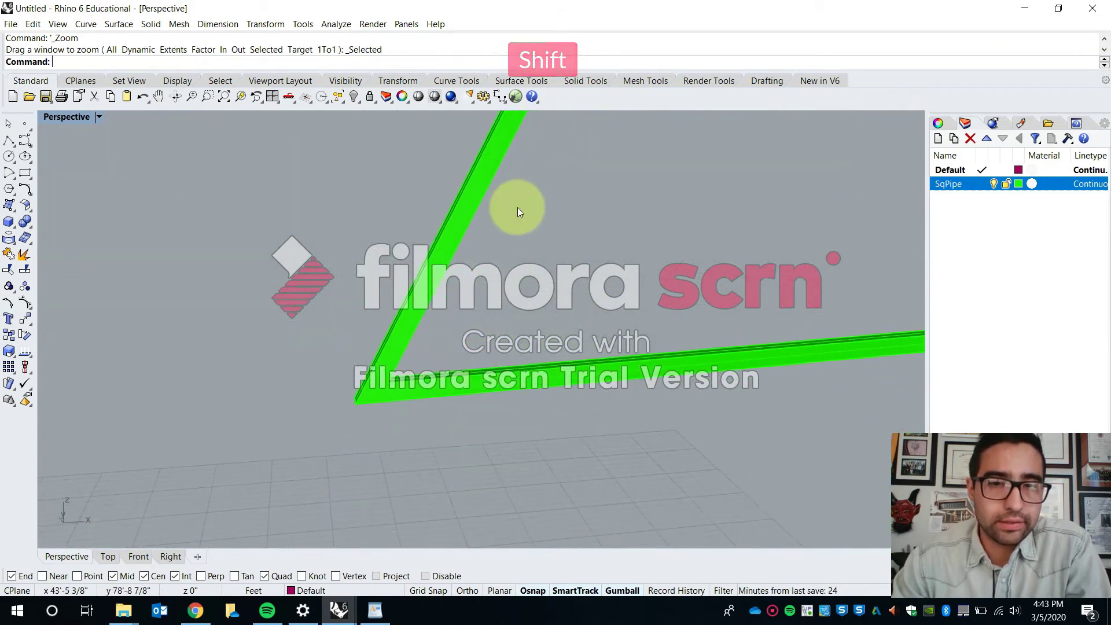
scroll(381, 360, "up", 8)
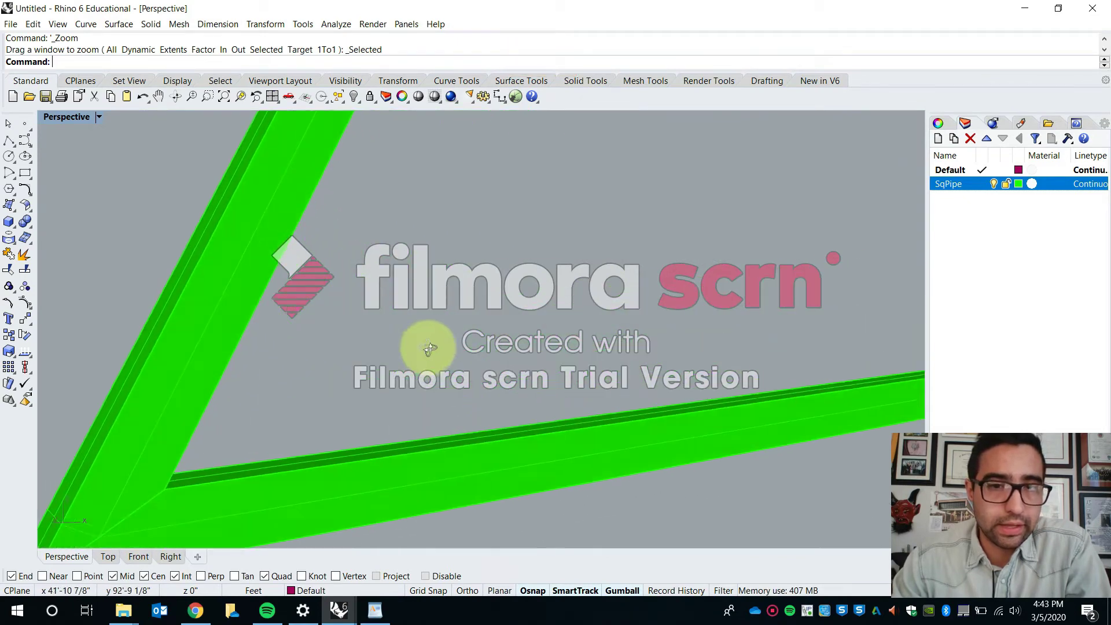
right_click_drag(429, 348, 548, 301, "shift")
Step: Pan and reangle the view across the remaining zigzag and hexagon curves
scroll(511, 283, "down", 6)
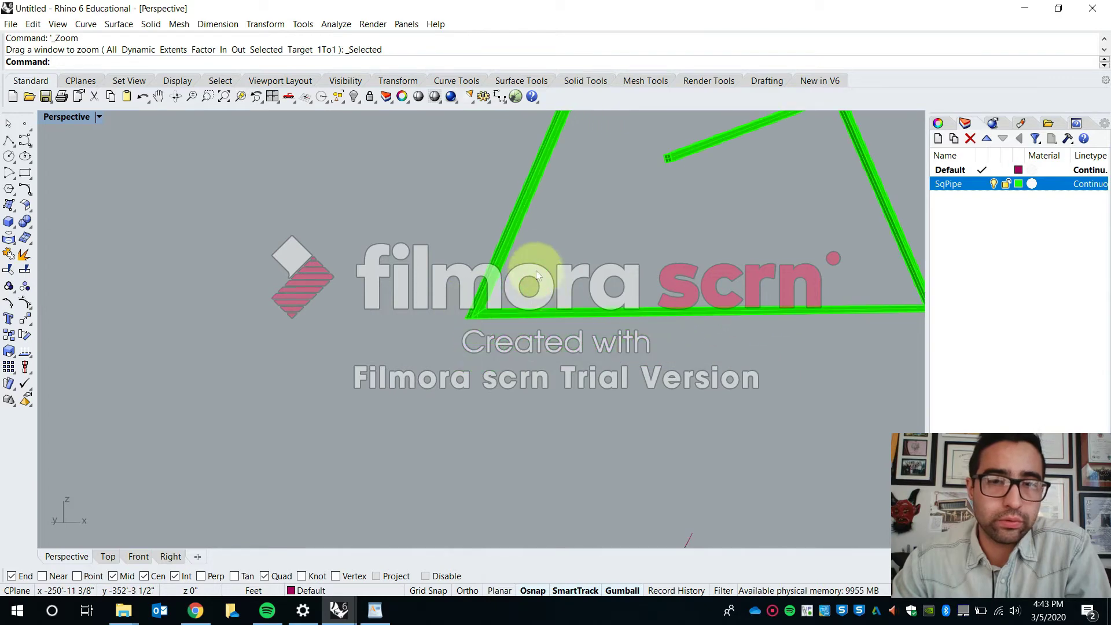
right_click_drag(649, 273, 498, 223, "shift")
scroll(498, 223, "up", 5)
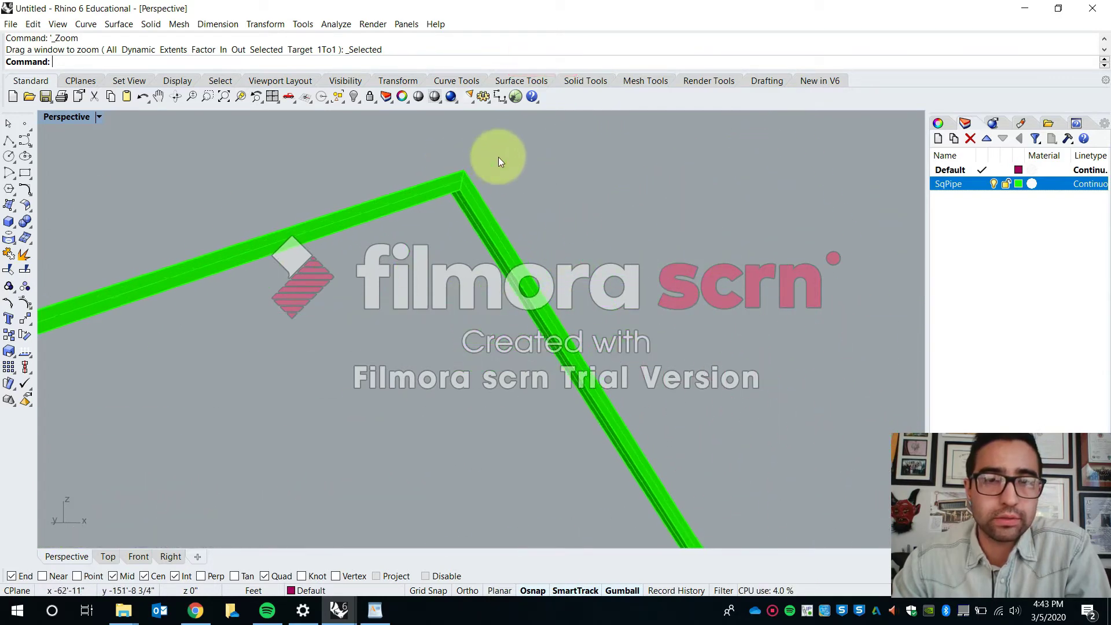
scroll(456, 176, "down", 8)
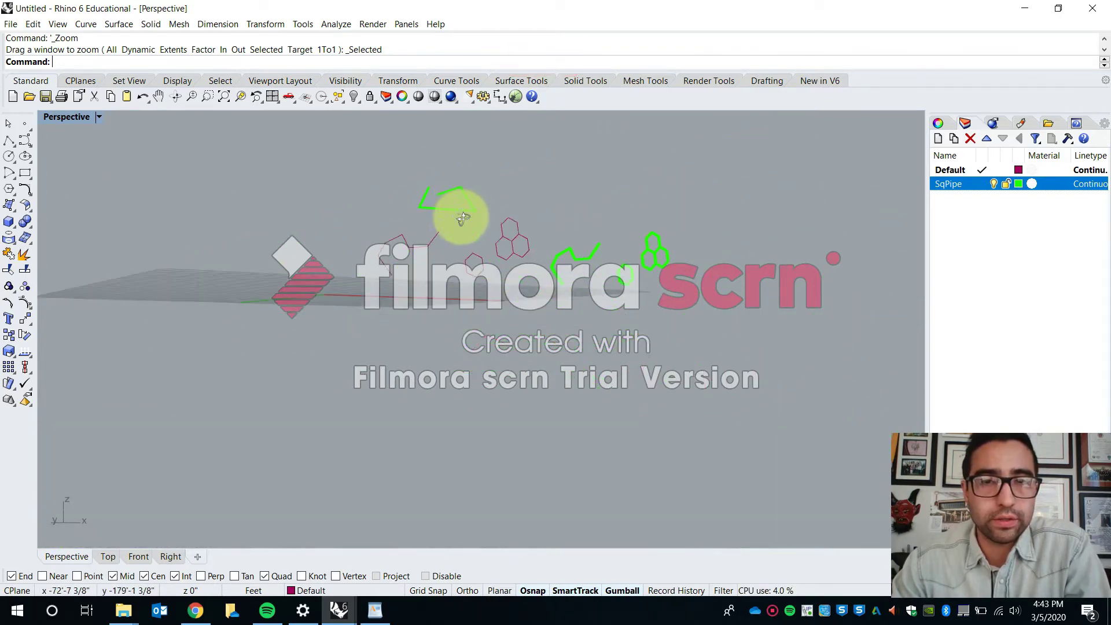
right_click_drag(459, 219, 450, 296)
scroll(385, 287, "up", 5)
right_click_drag(446, 339, 752, 300, "shift")
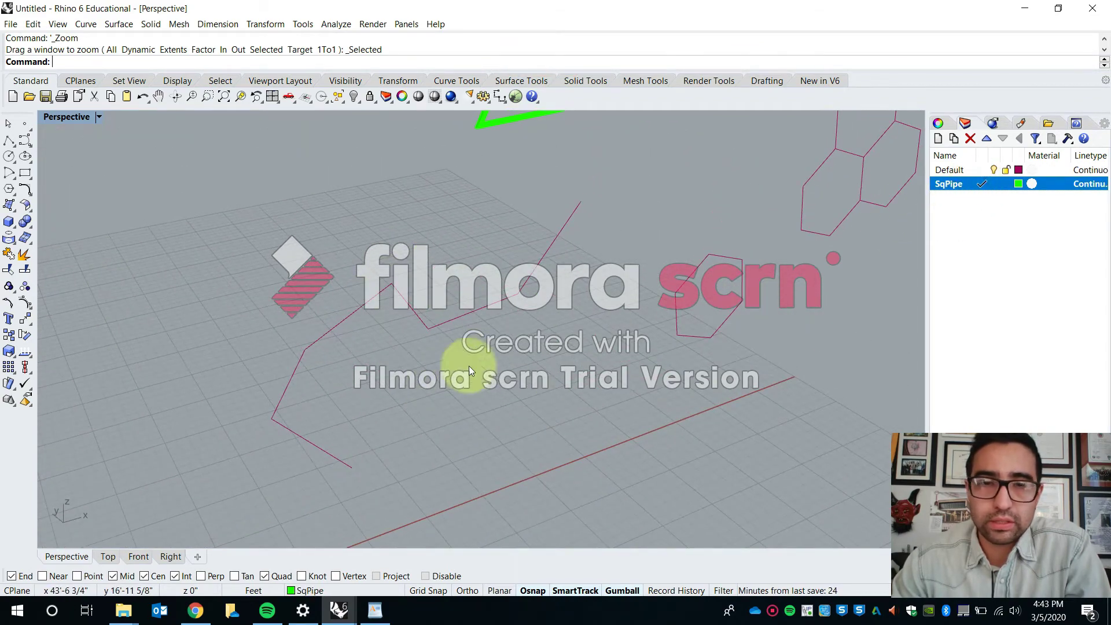
right_click_drag(468, 365, 550, 310, "shift")
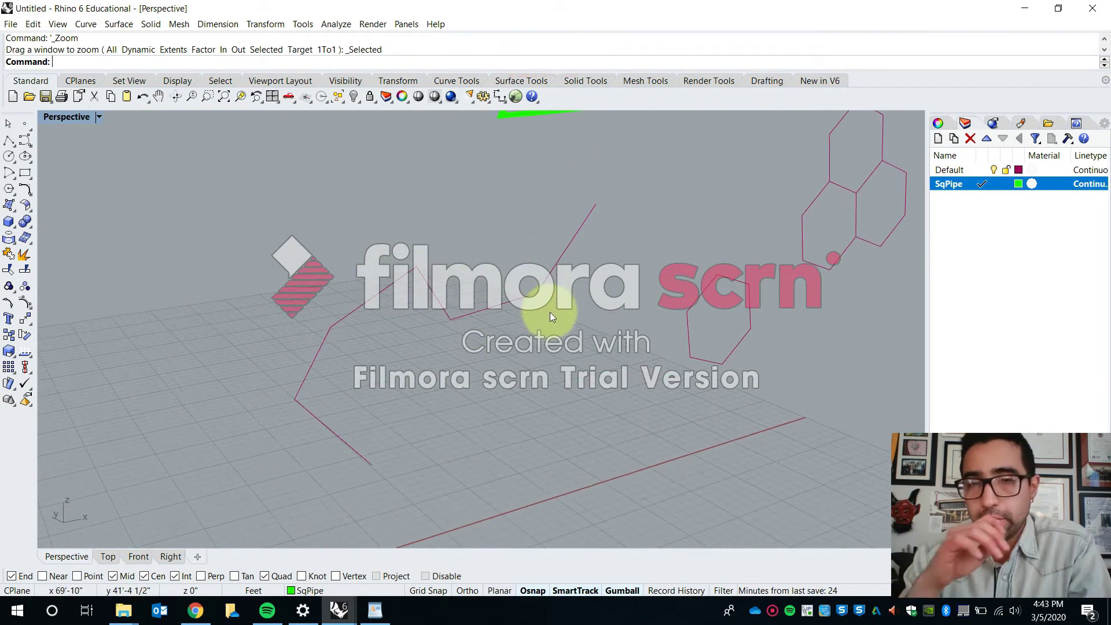
Step: Load the rectangular pipe script via LoadScript and pick the zigzag polyline
type("loadScript")
key("Return")
left_click(560, 233)
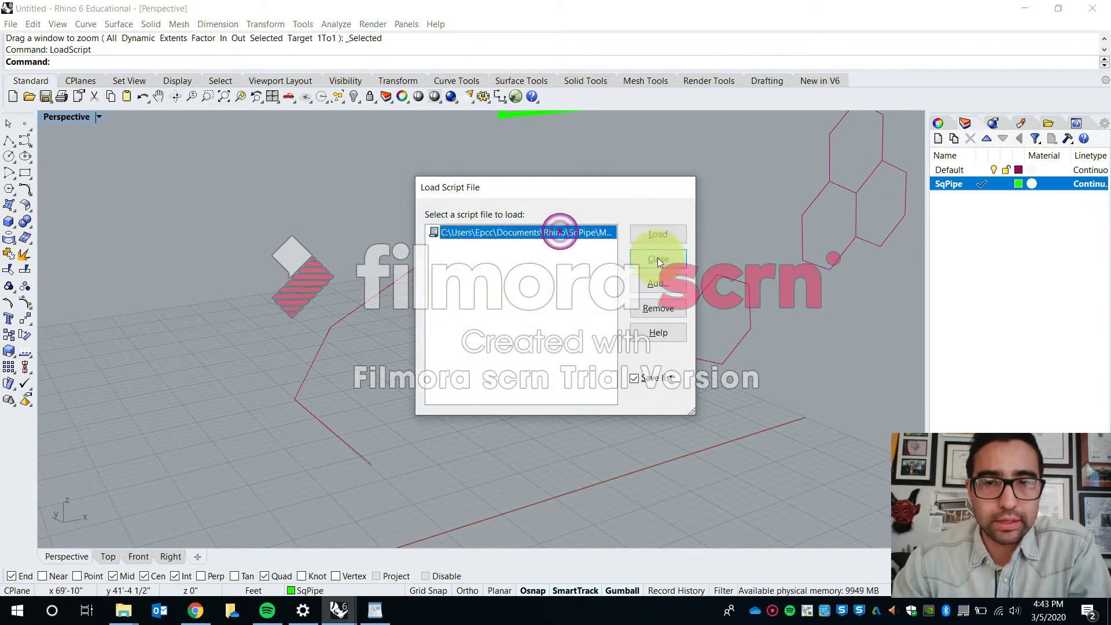
left_click(658, 236)
left_click(418, 277)
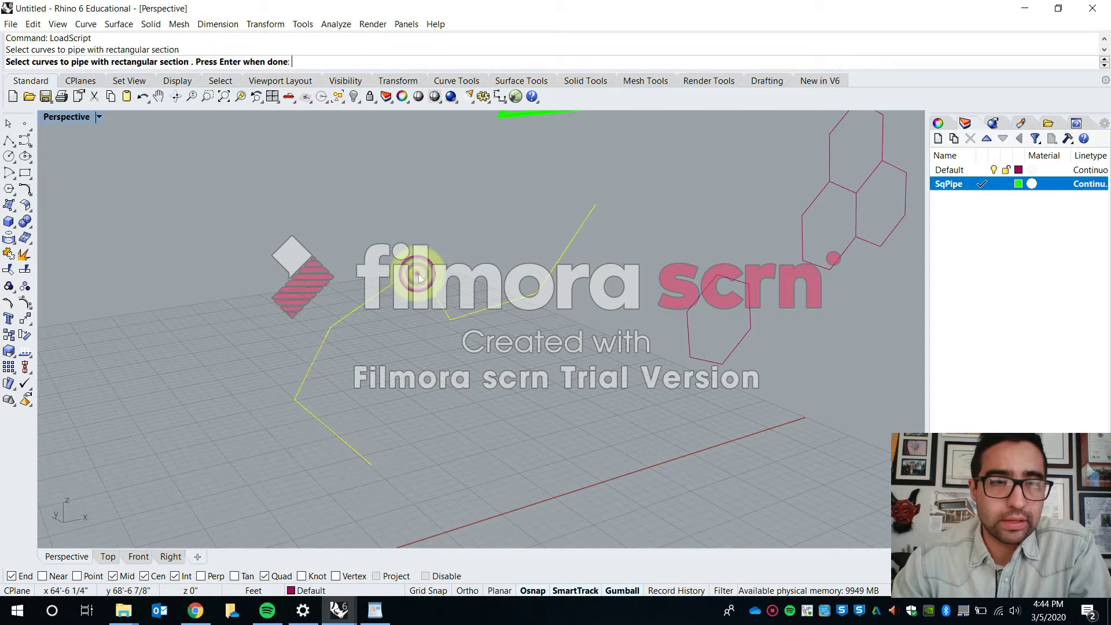
key("Return")
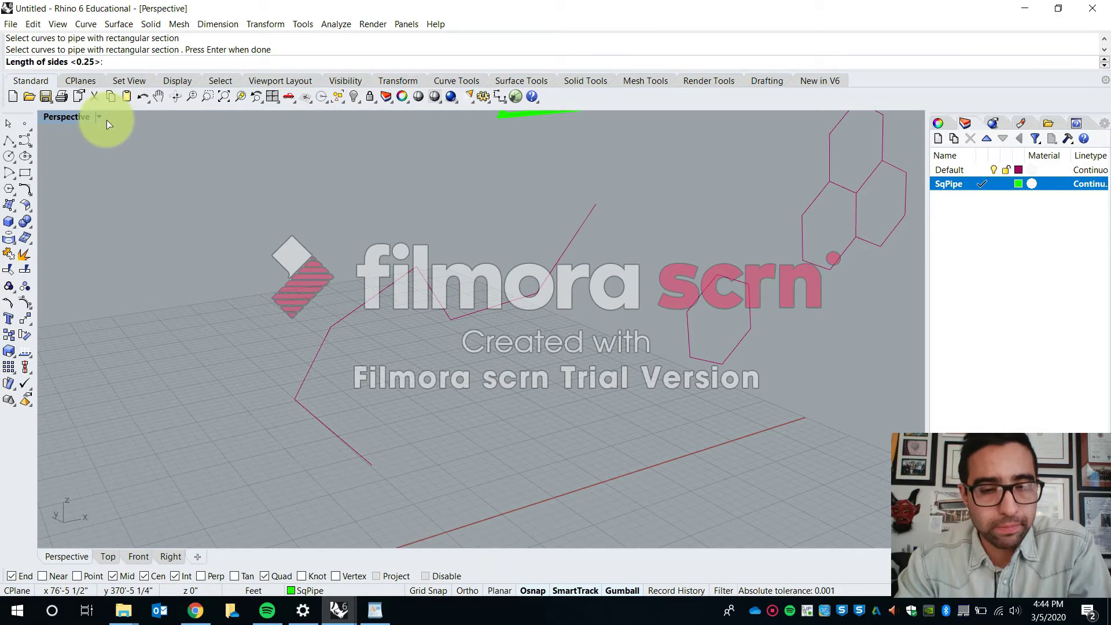
Step: Enter a 6" length and 3" width for the pipe section
type("6\"")
key("Return")
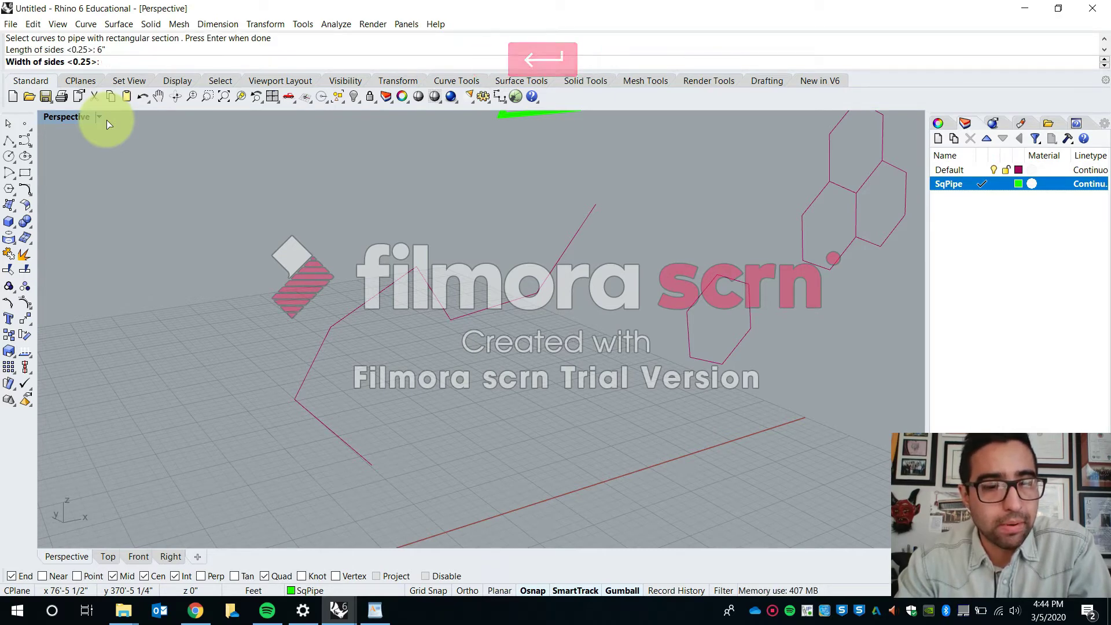
type("3\"")
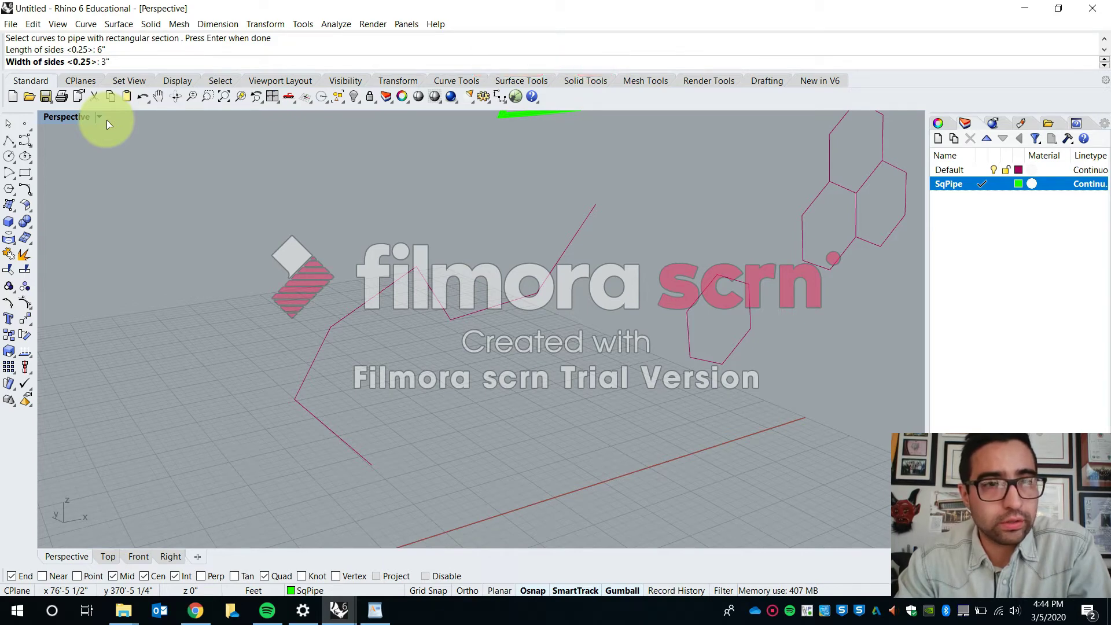
key("Return")
Step: Build the pipe with default rotation and measure its 3" and 6" sides with Distance
key("Return")
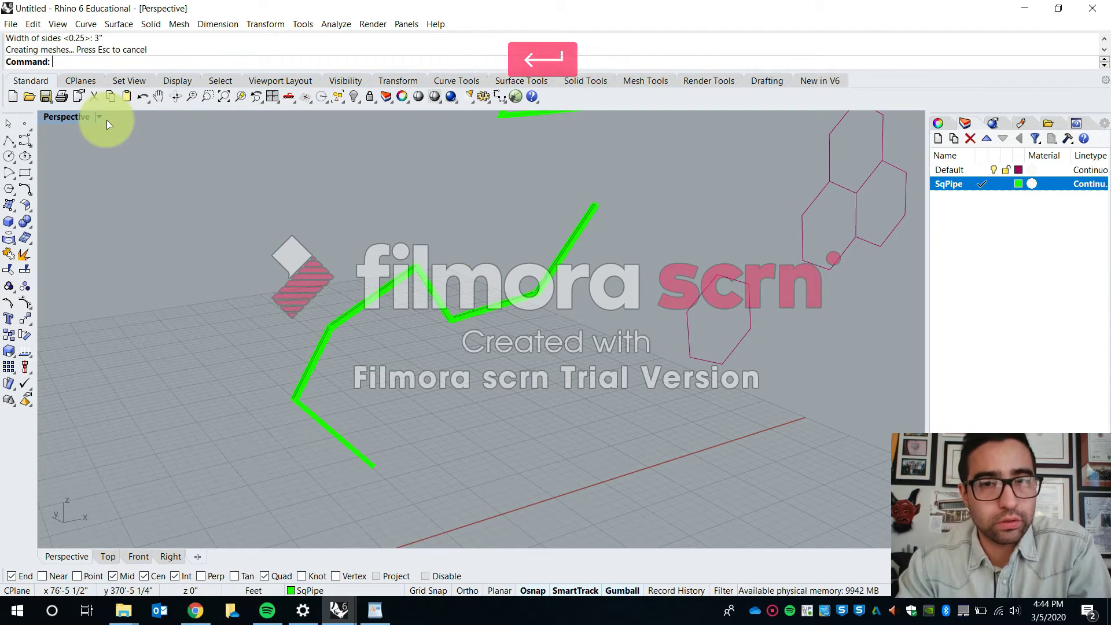
right_click_drag(596, 220, 588, 275)
type("Dista")
key("Return")
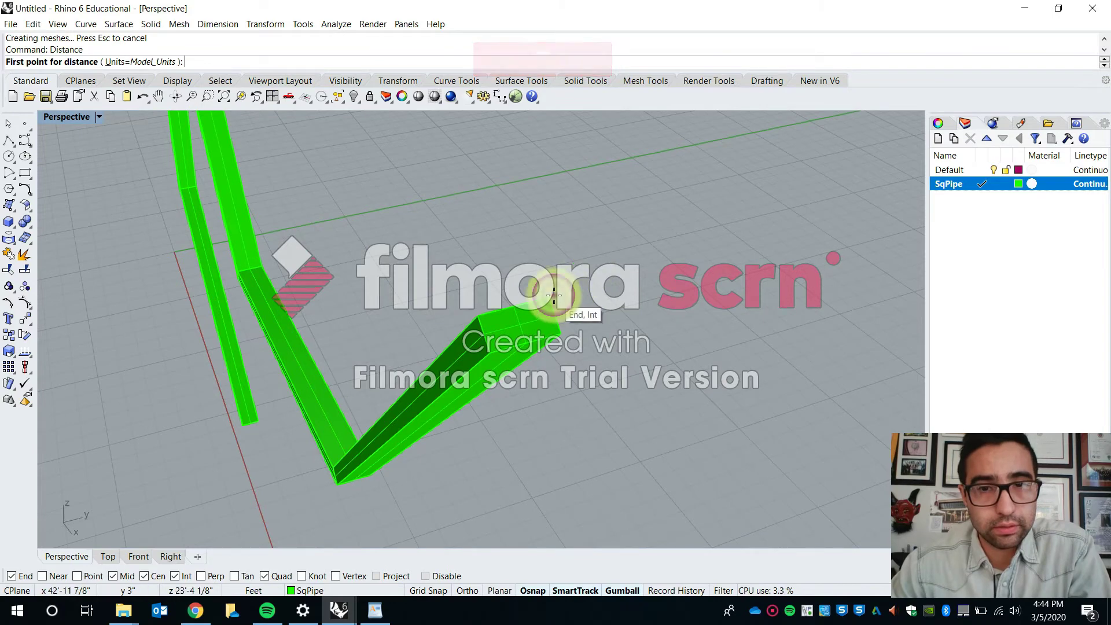
left_click(554, 302)
left_click(560, 333)
key("Return")
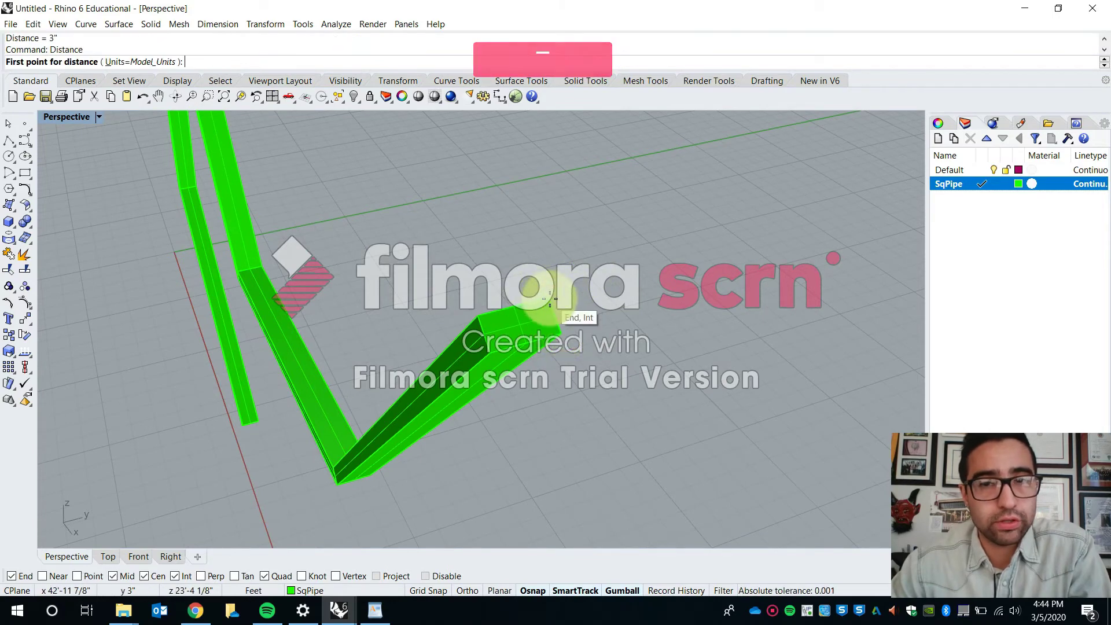
left_click(474, 318)
left_click(478, 317)
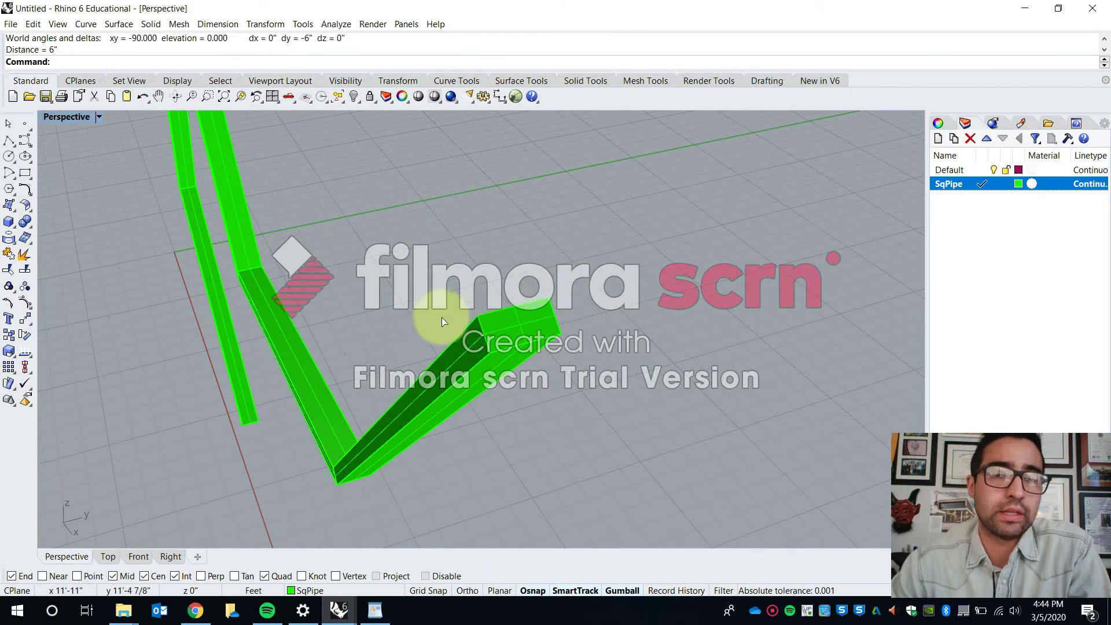
Step: Repeat Distance measurements on the pipe end and top, confirming the 3" side
right_click_drag(442, 317, 402, 379, "shift")
key("Return")
left_click(391, 398)
left_click(407, 391)
scroll(408, 390, "up", 5)
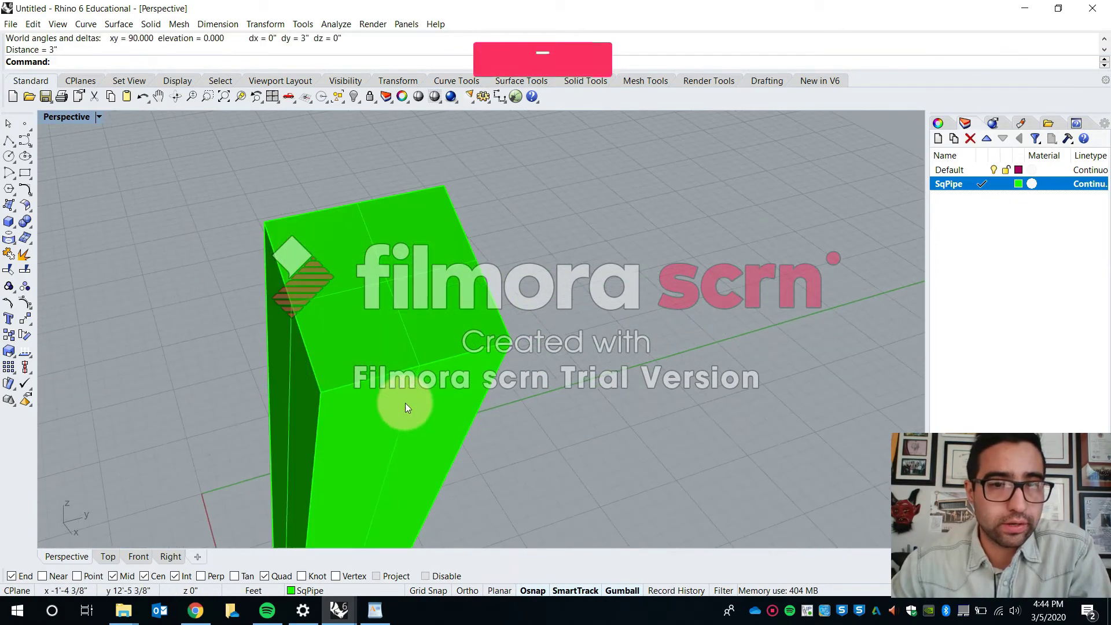
key("Return")
left_click(444, 186)
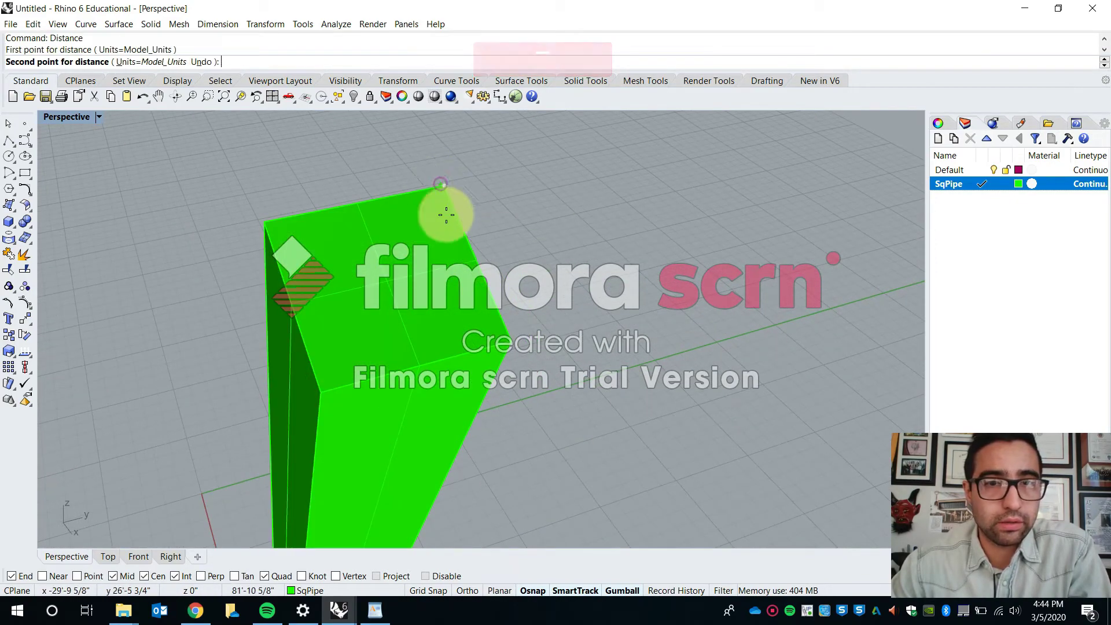
left_click(510, 345)
Step: Rotate the view across the remaining curves toward the hexagons
scroll(497, 289, "down", 5)
mouse_move(521, 322)
right_mouse_down("shift")
mouse_move(677, 311)
mouse_move(513, 311)
right_mouse_up("shift")
scroll(594, 297, "up", 3)
scroll(614, 306, "up", 3)
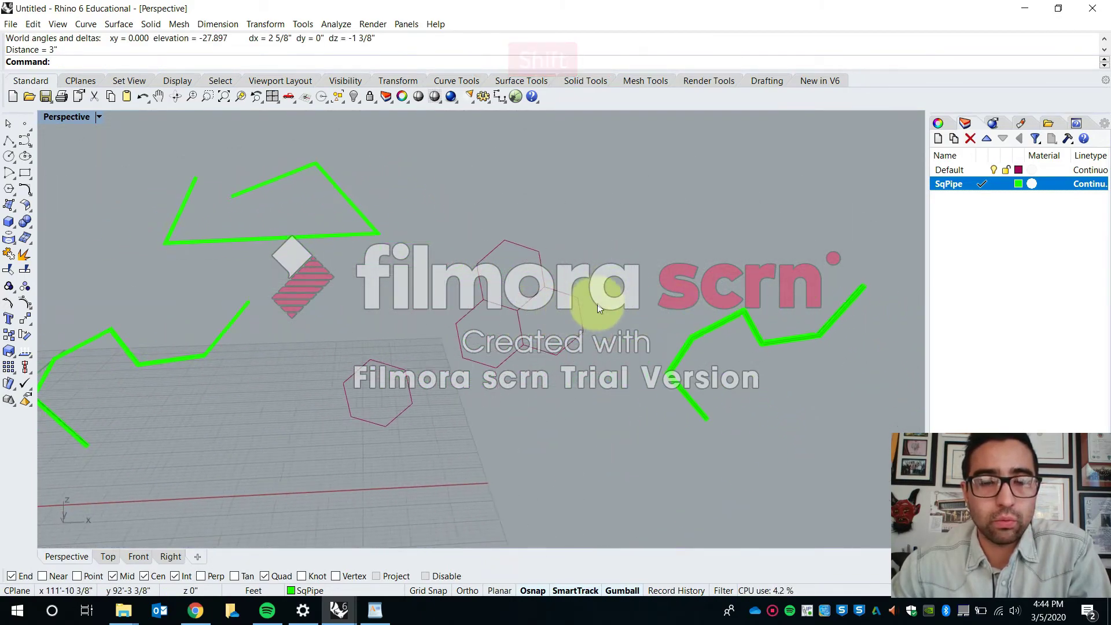
right_click_drag(615, 306, 588, 328)
right_click_drag(441, 409, 482, 395)
Step: Load the pipe script again and select the four hexagon curves
type("l")
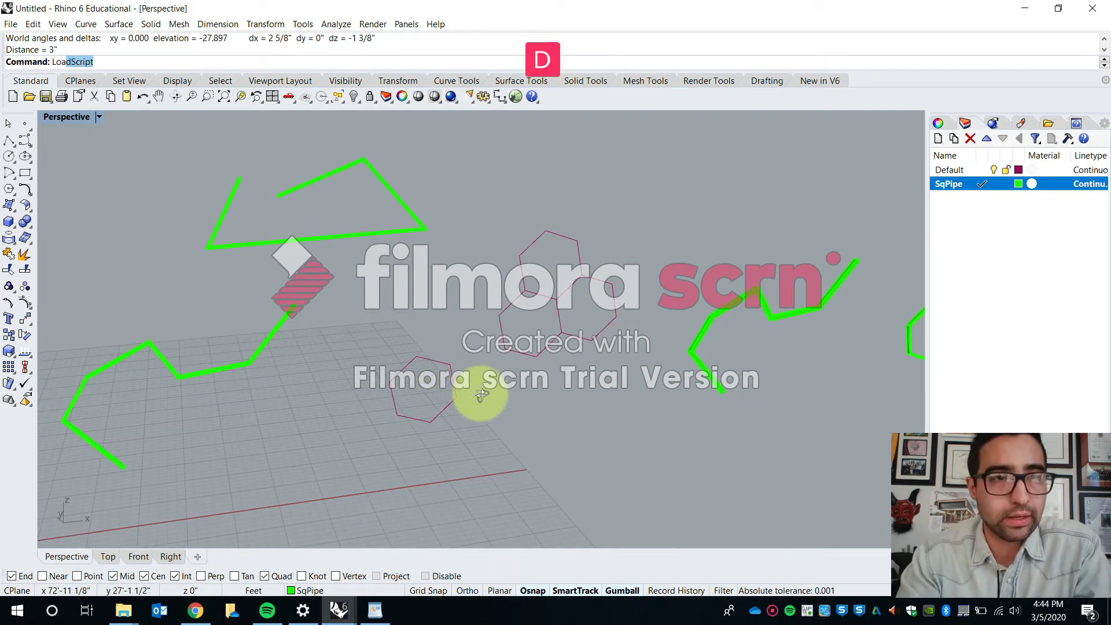
key("Return")
left_click(532, 232)
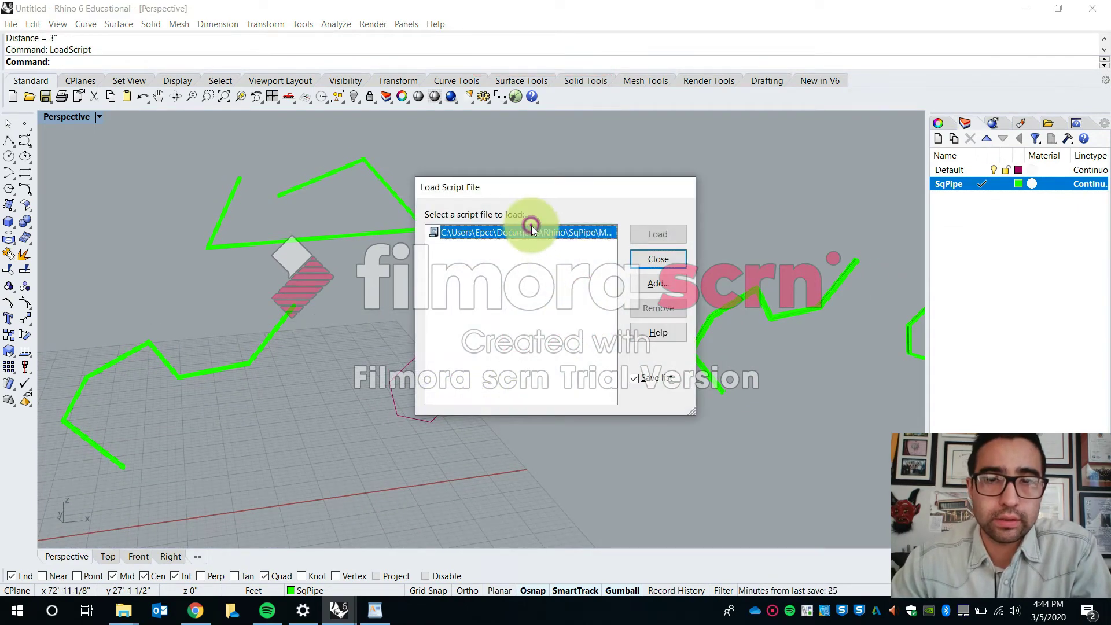
left_click(658, 234)
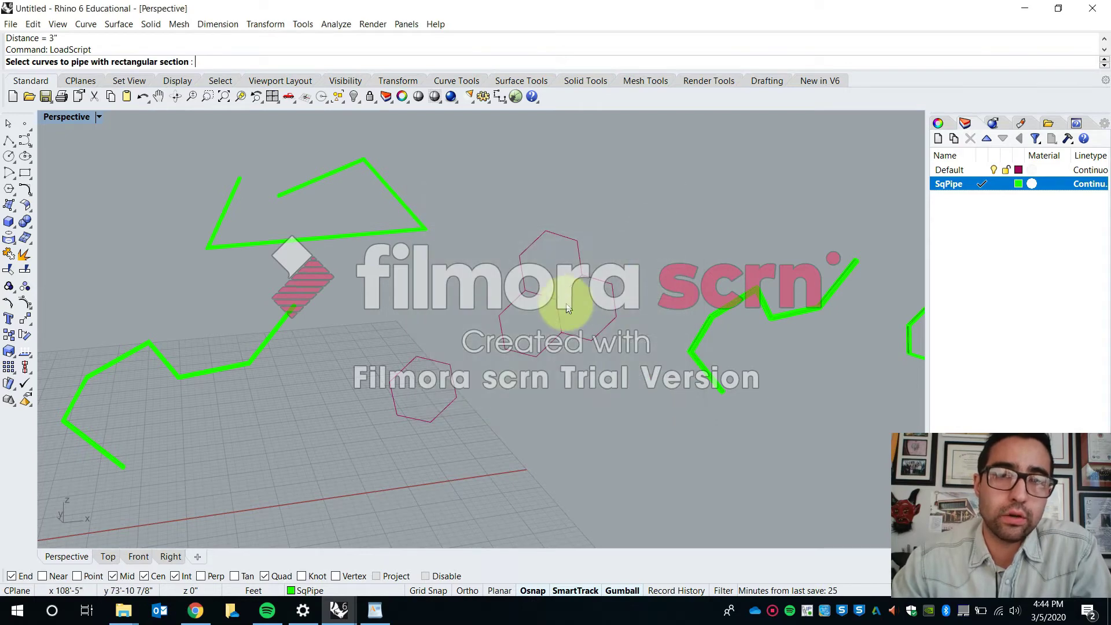
left_click_drag(445, 301, 446, 300)
scroll(554, 369, "up", 3)
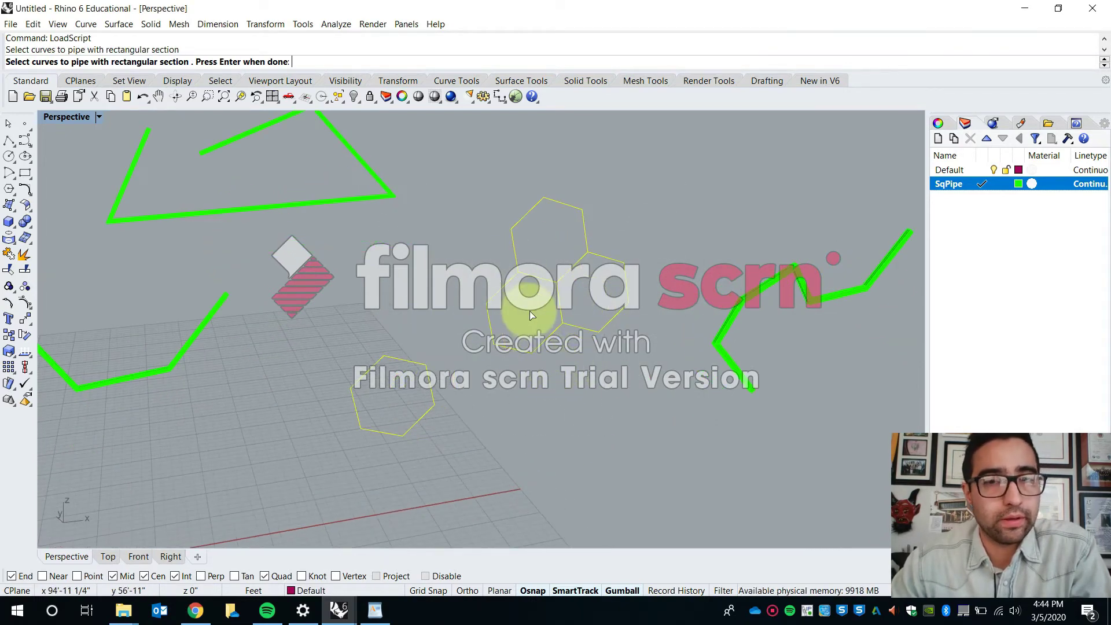
key("Return")
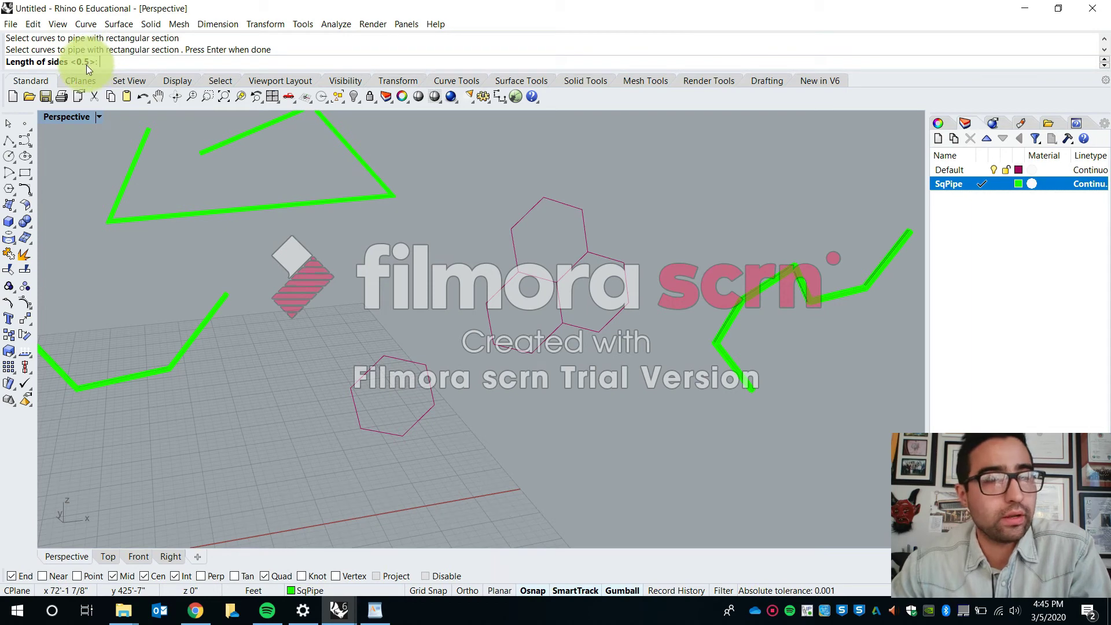
Step: Accept the default 0.5 length, 0.25 width and rotation to build the hexagon pipes
key("Return")
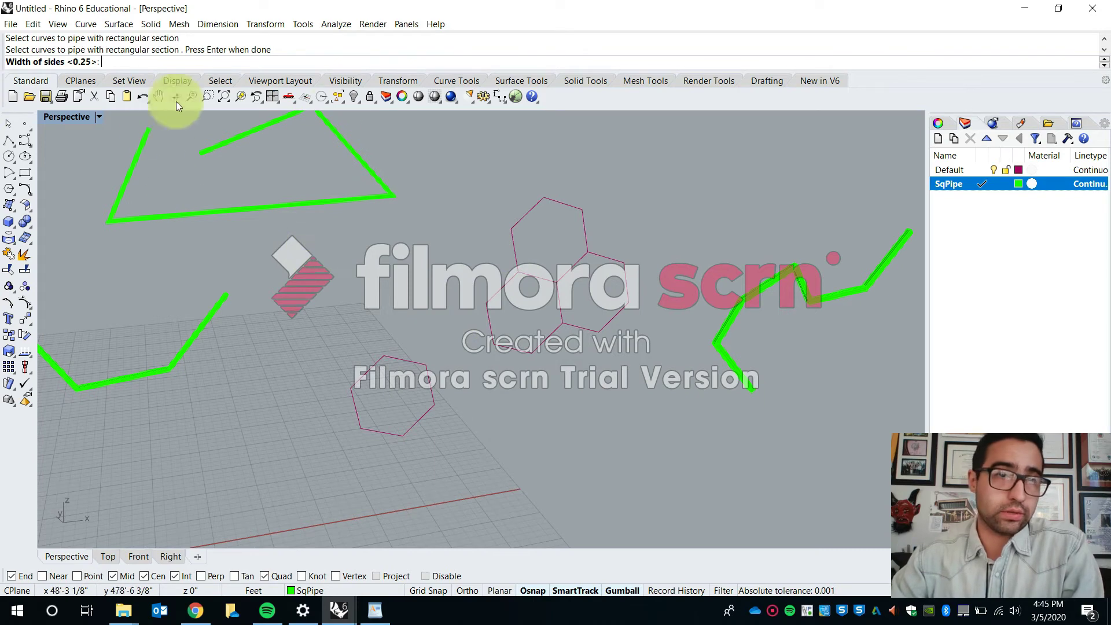
key("Return")
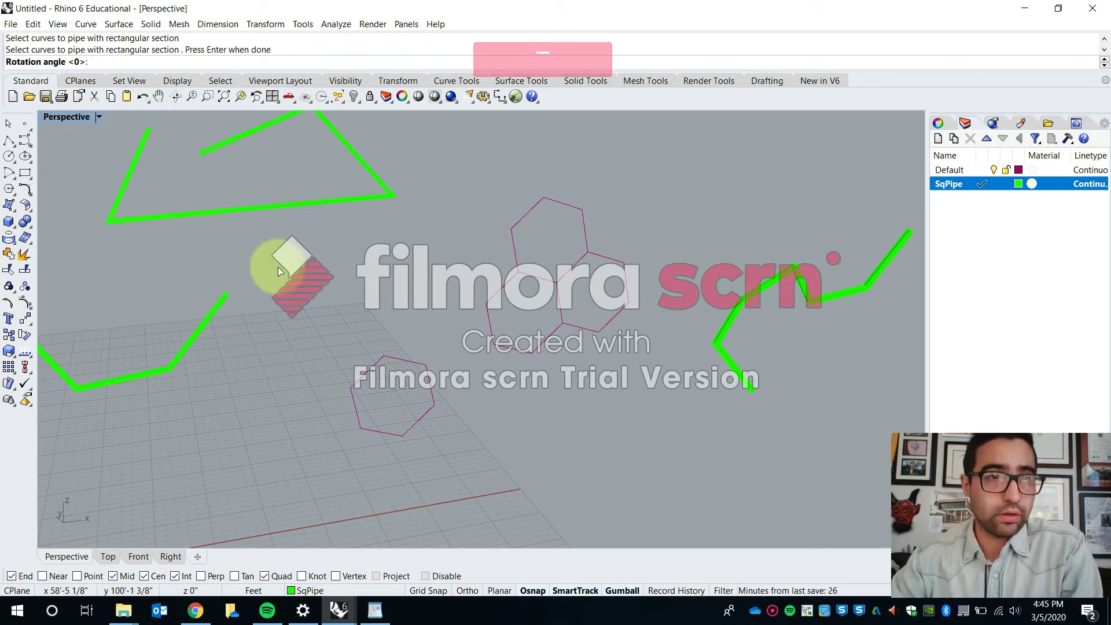
key("Return")
scroll(558, 268, "up", 5)
right_click_drag(646, 255, 596, 266)
Step: Zoom to a hexagon pipe junction, select a piece, and undo an accidental drag
scroll(596, 266, "up", 3)
right_click_drag(547, 307, 617, 283, "shift")
scroll(625, 283, "down", 3)
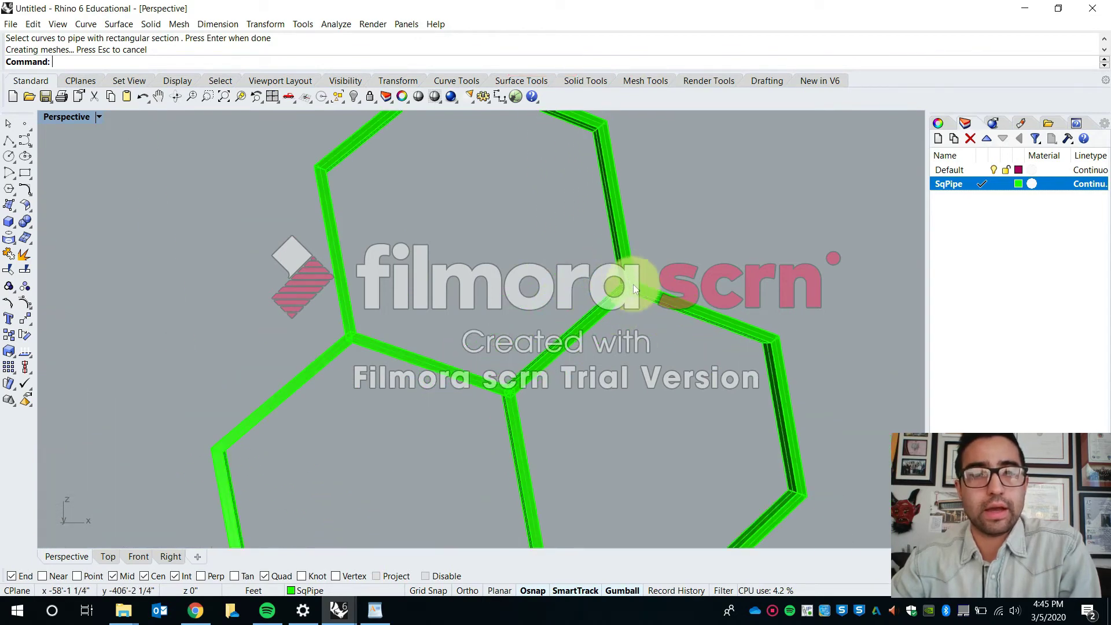
scroll(626, 266, "up", 3)
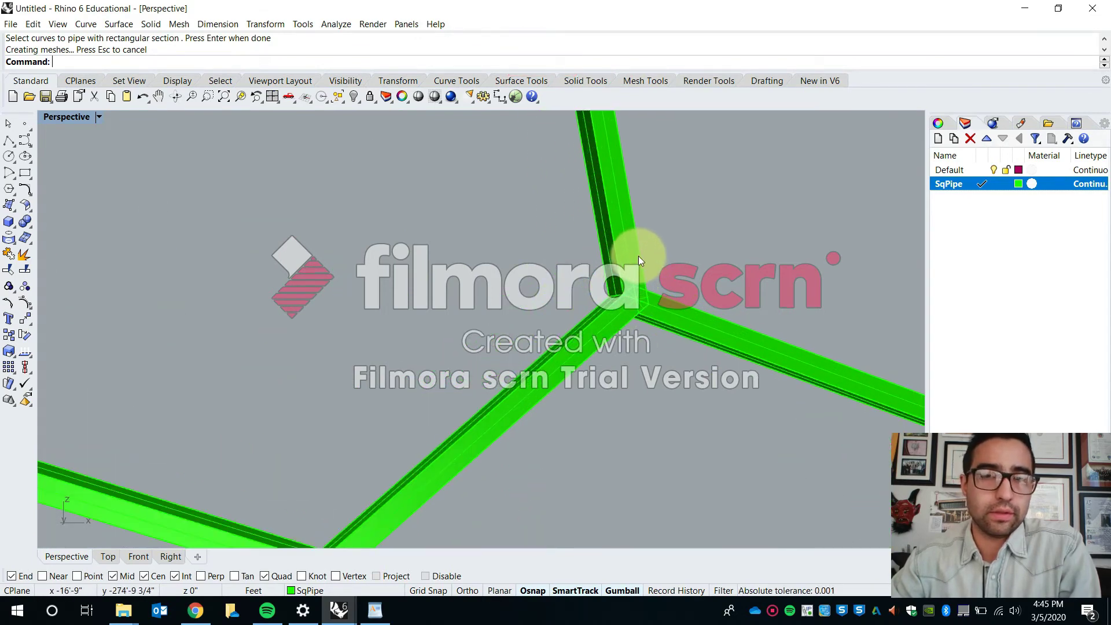
scroll(638, 256, "down", 4)
scroll(640, 248, "up", 4)
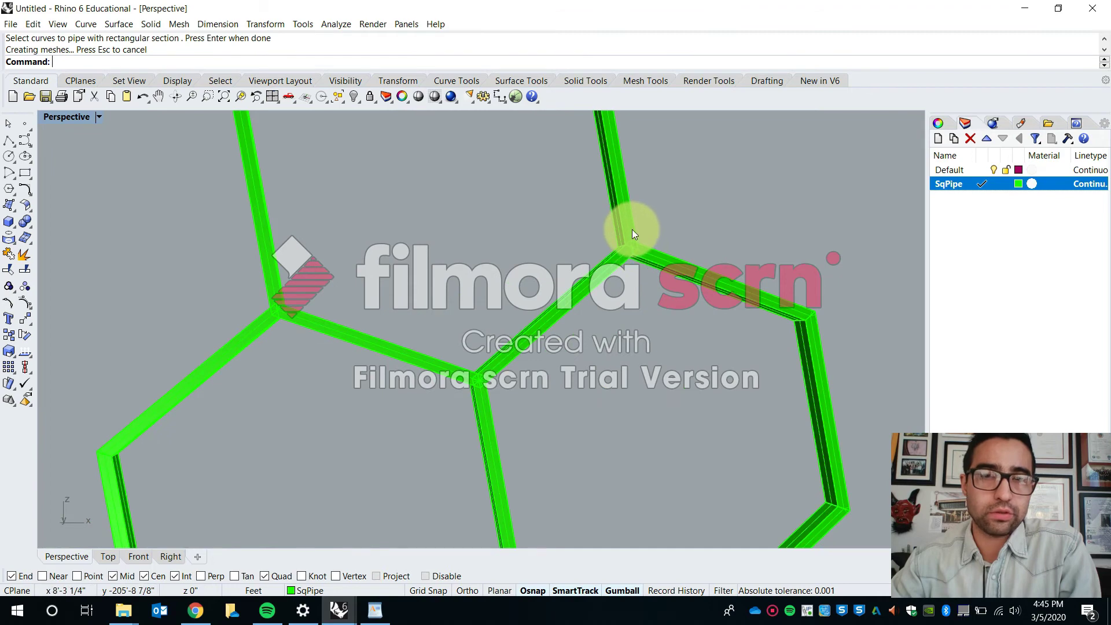
left_click(633, 233)
scroll(636, 235, "up", 5)
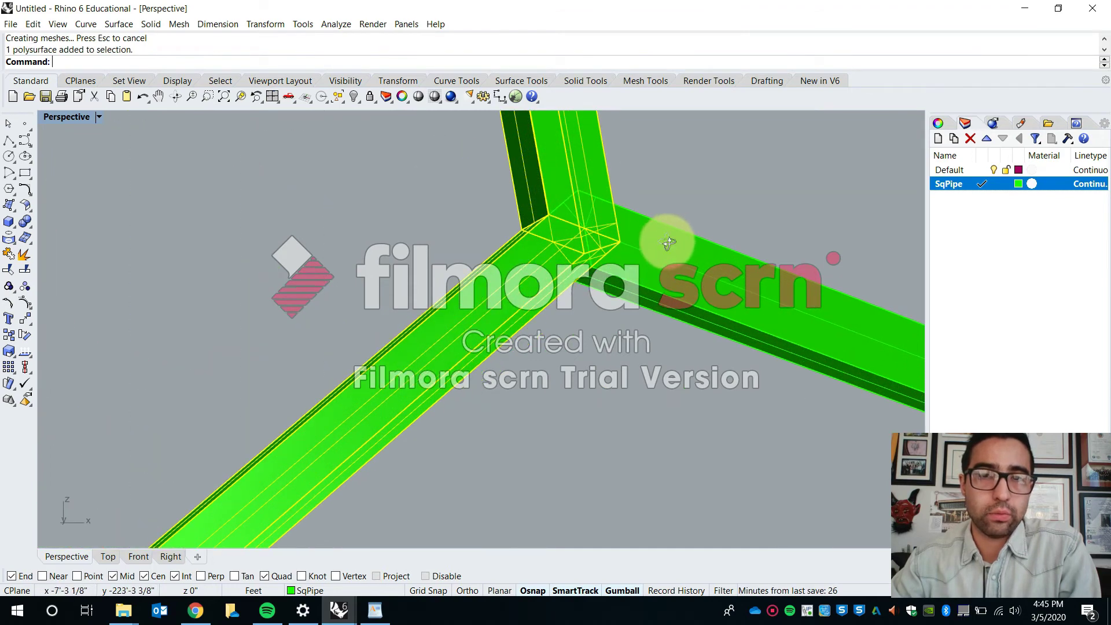
right_click_drag(669, 243, 606, 255)
left_click_drag(572, 192, 671, 206)
key("ctrl+z")
Step: Move a selected pipe piece at the junction with the Move command
right_click_drag(516, 301, 702, 250)
left_click(701, 250)
right_click_drag(663, 307, 693, 241)
type("Move")
key("Return")
left_click(727, 266)
left_click(724, 206)
right_click_drag(724, 207, 550, 248)
Step: Move the end-on pipe piece from its corner onto the adjoining pipe's end
left_click(372, 302)
key("Return")
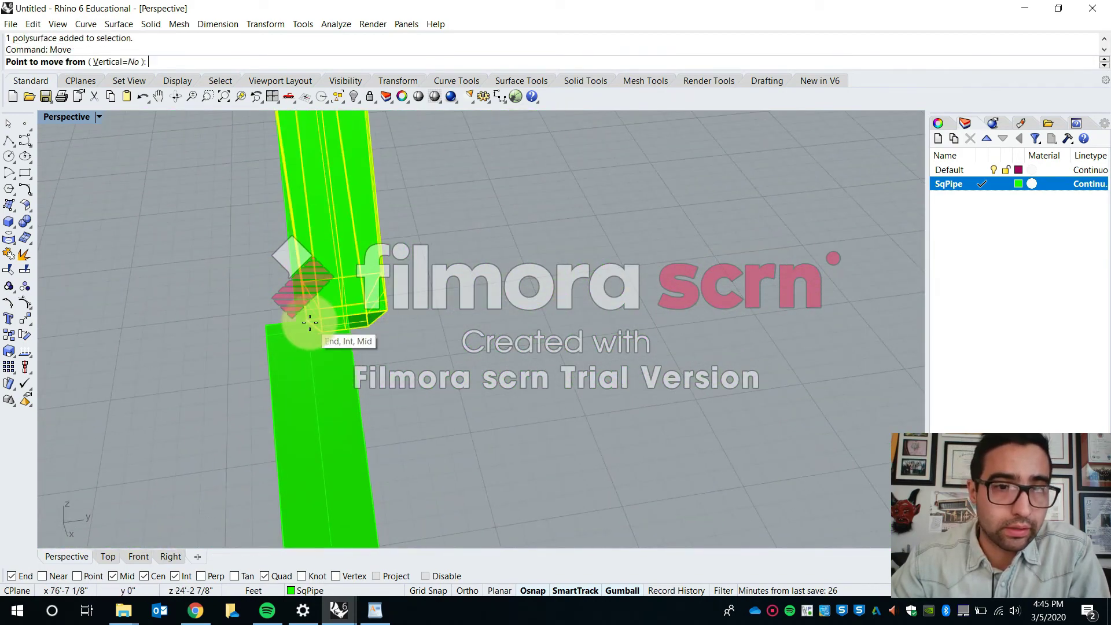
left_click(310, 322)
left_click(447, 322)
right_click_drag(447, 322, 605, 244)
Step: Zoom out and pan to frame all the green pipes
scroll(571, 284, "down", 5)
scroll(719, 209, "down", 5)
right_click_drag(720, 210, 613, 266, "shift")
scroll(890, 204, "down", 3)
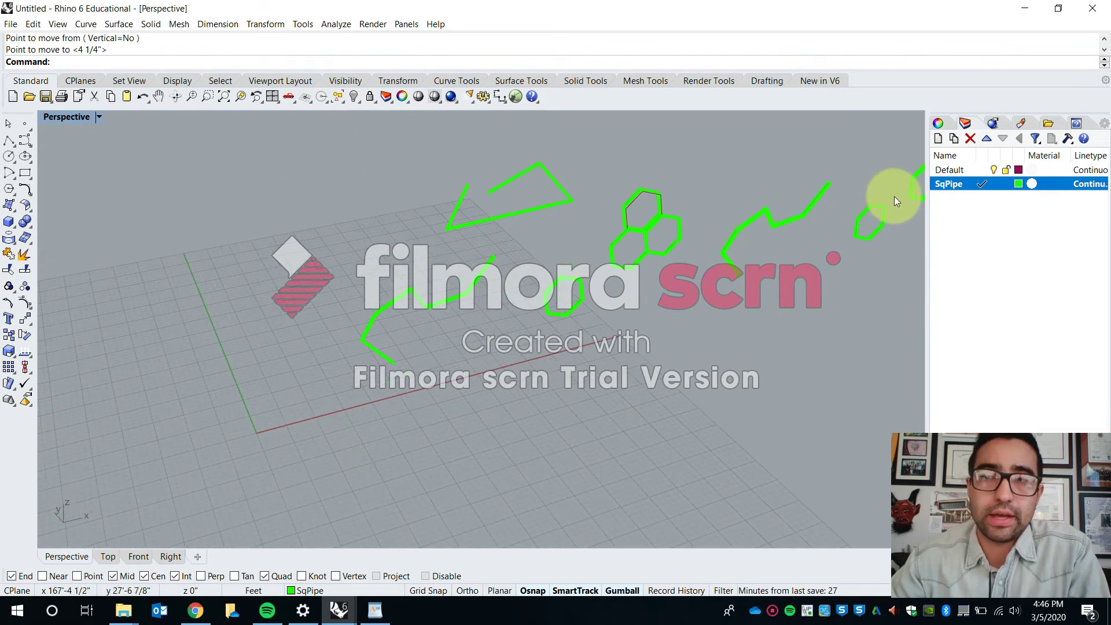
Step: Make Default current, rename it to 'Pipe GdeLns', then select the SqPipe layer
left_click(980, 170)
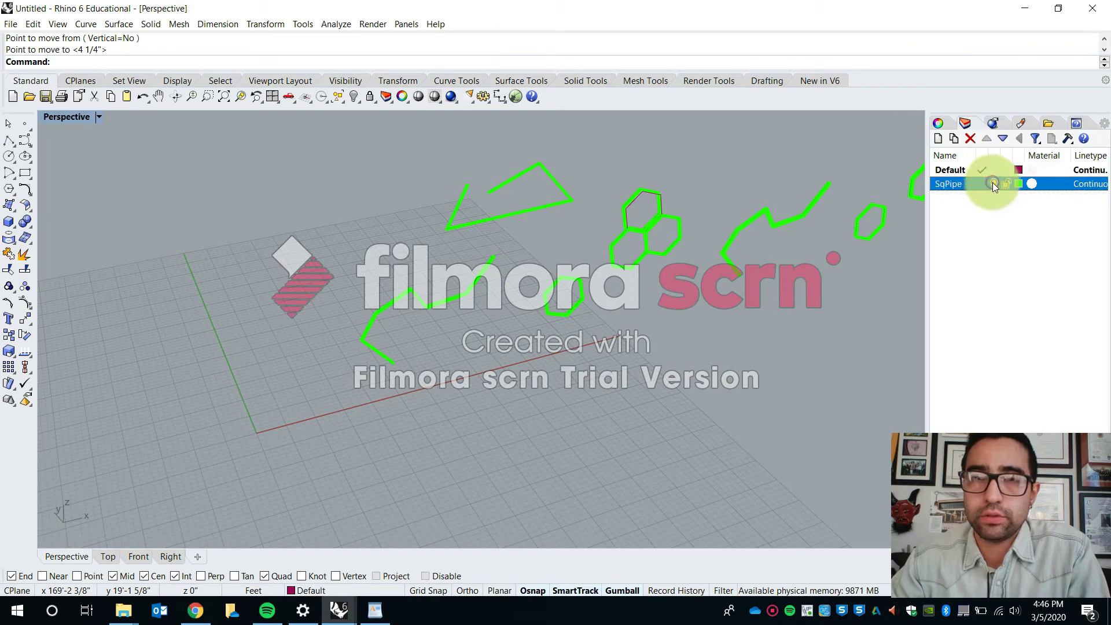
right_click_drag(726, 213, 637, 203, "shift")
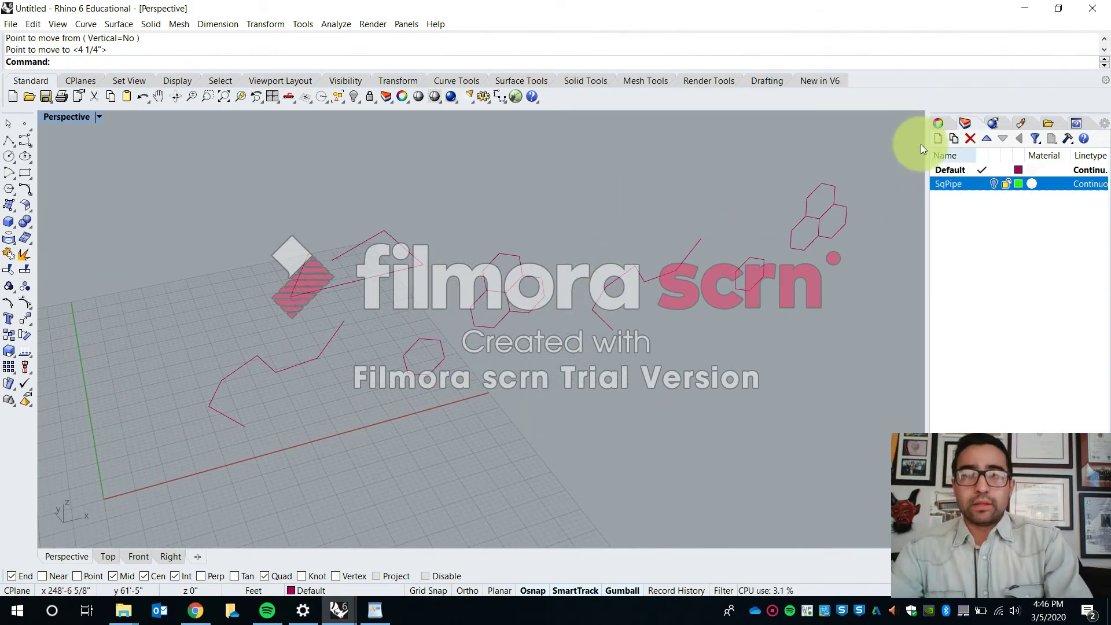
left_click(960, 171)
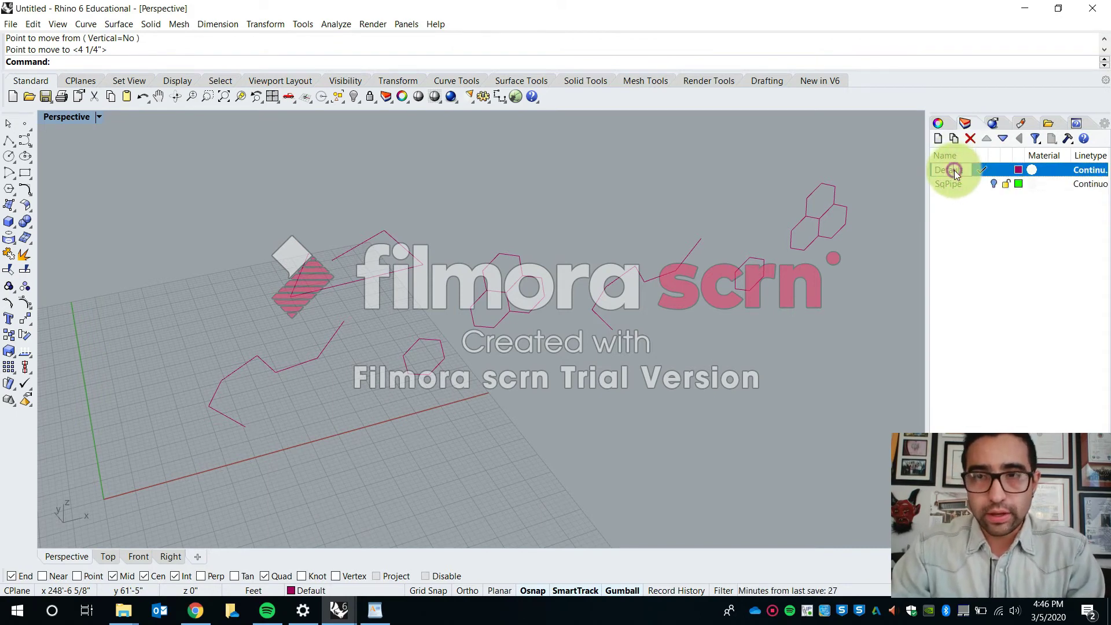
key("Caps_Lock")
type("Pip")
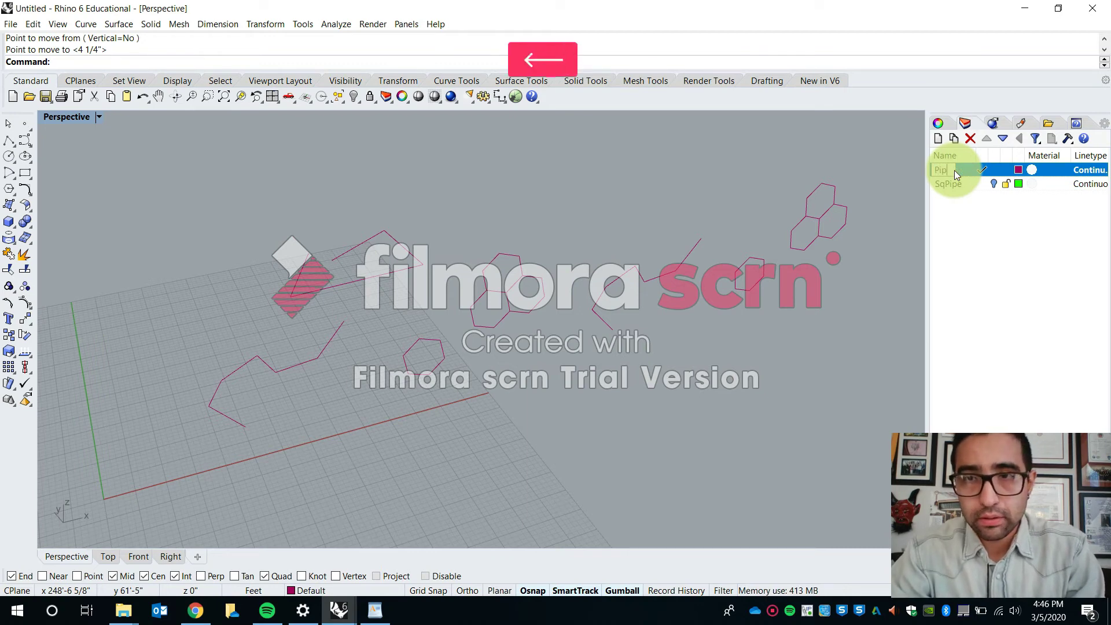
type("e")
key("Caps_Lock")
type("C")
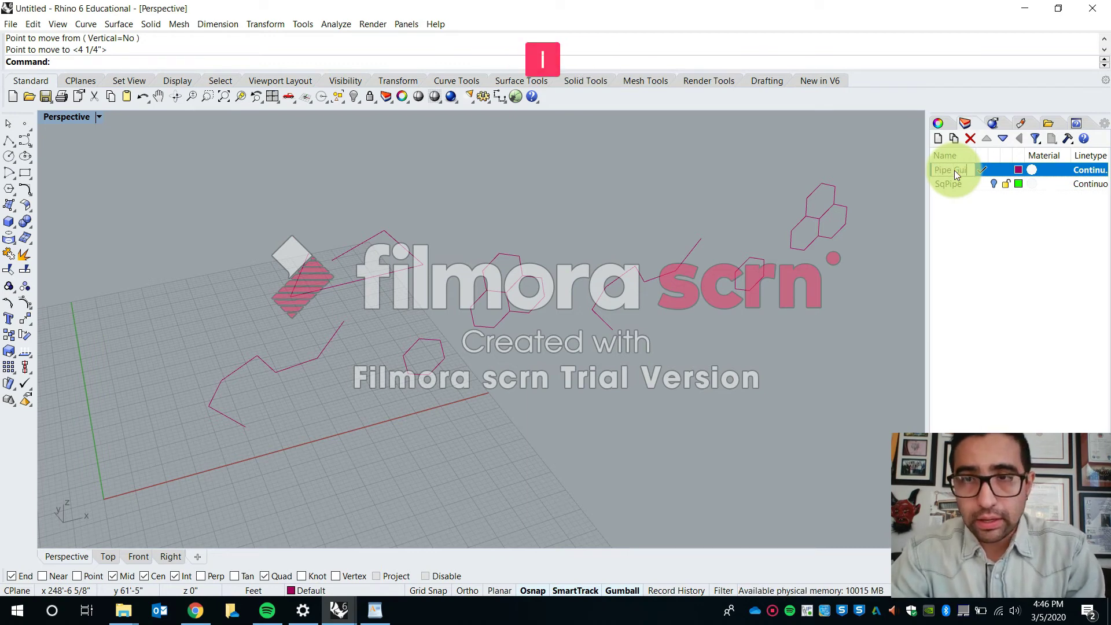
key("Left")
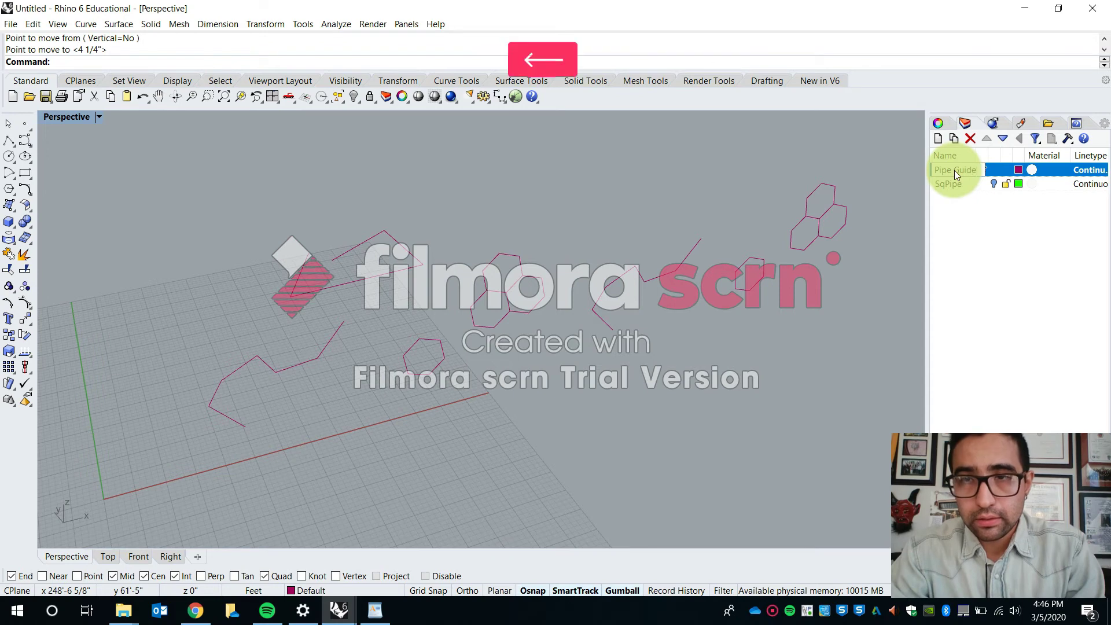
type("s")
key("Return")
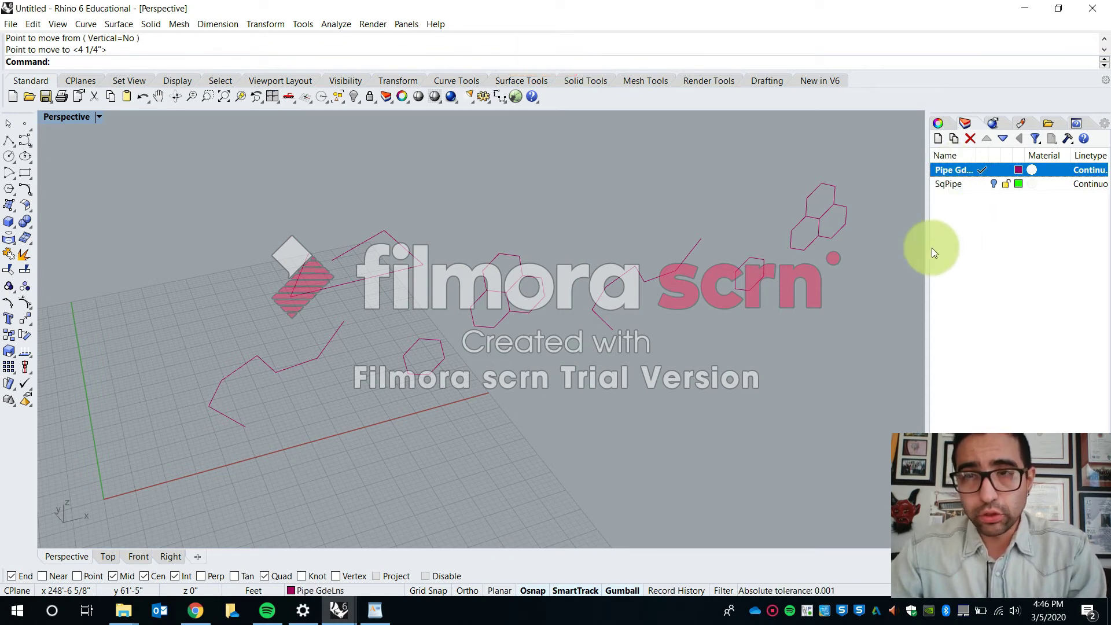
left_click(992, 184)
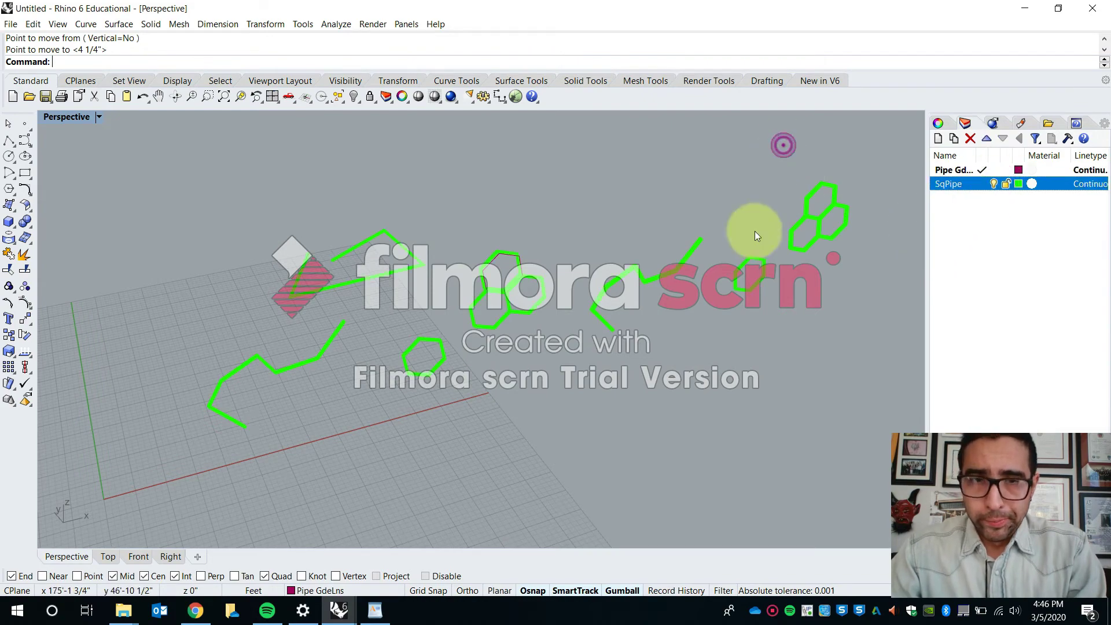
scroll(488, 270, "up", 3)
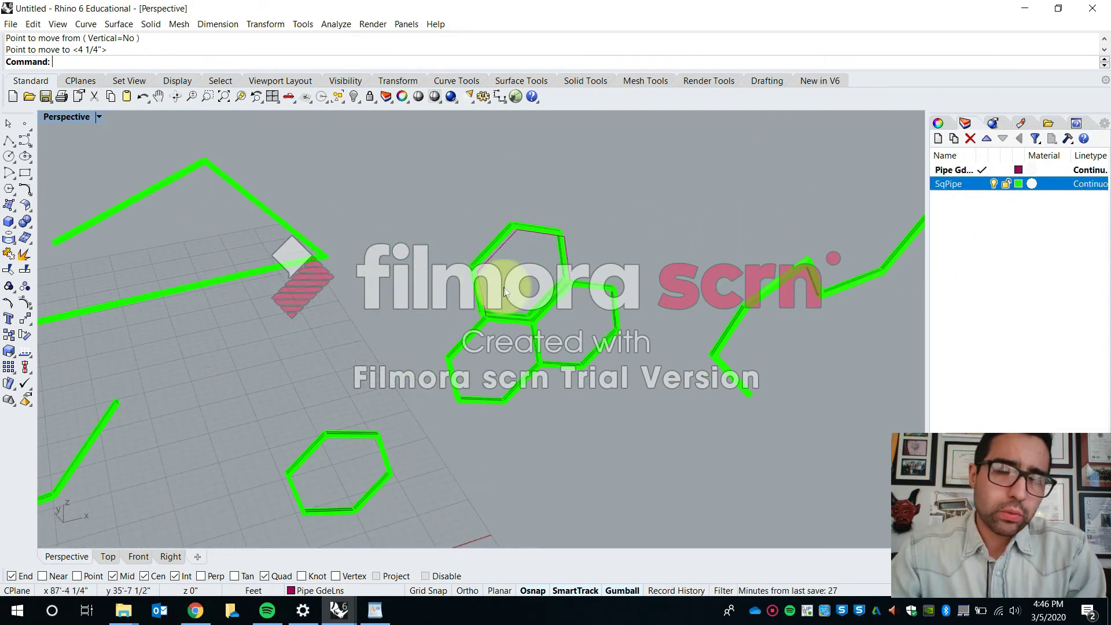
left_click(993, 183)
scroll(623, 197, "down", 5)
mouse_move(623, 197)
right_mouse_down("shift")
mouse_move(724, 255)
mouse_move(751, 338)
right_mouse_up("shift")
left_click_drag(777, 375, 453, 129)
key("Delete")
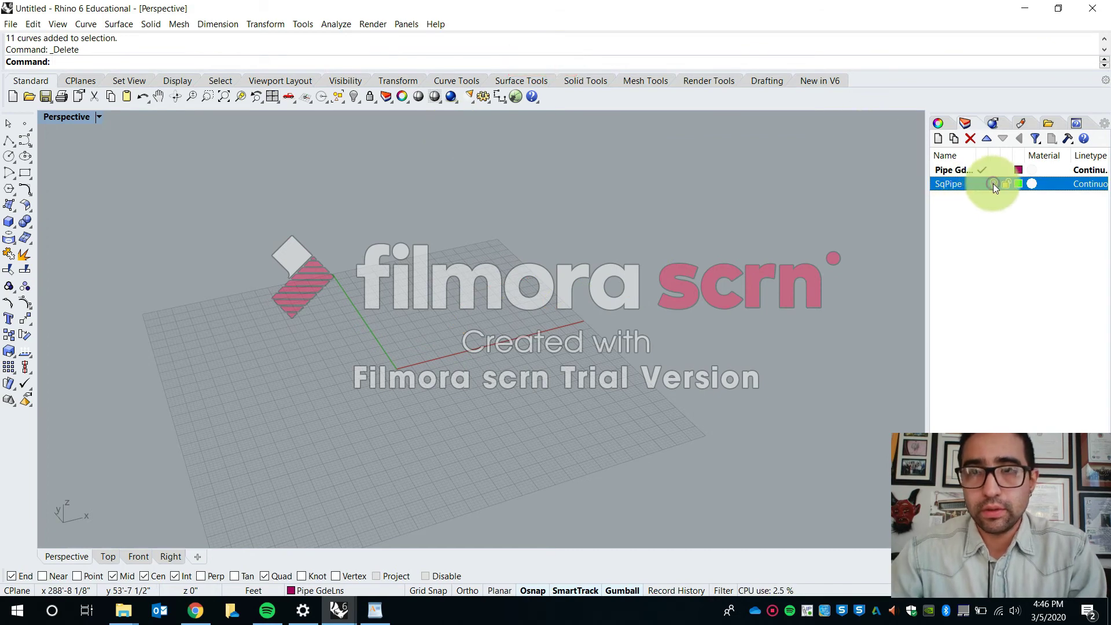
left_click(992, 182)
key("ctrl+z")
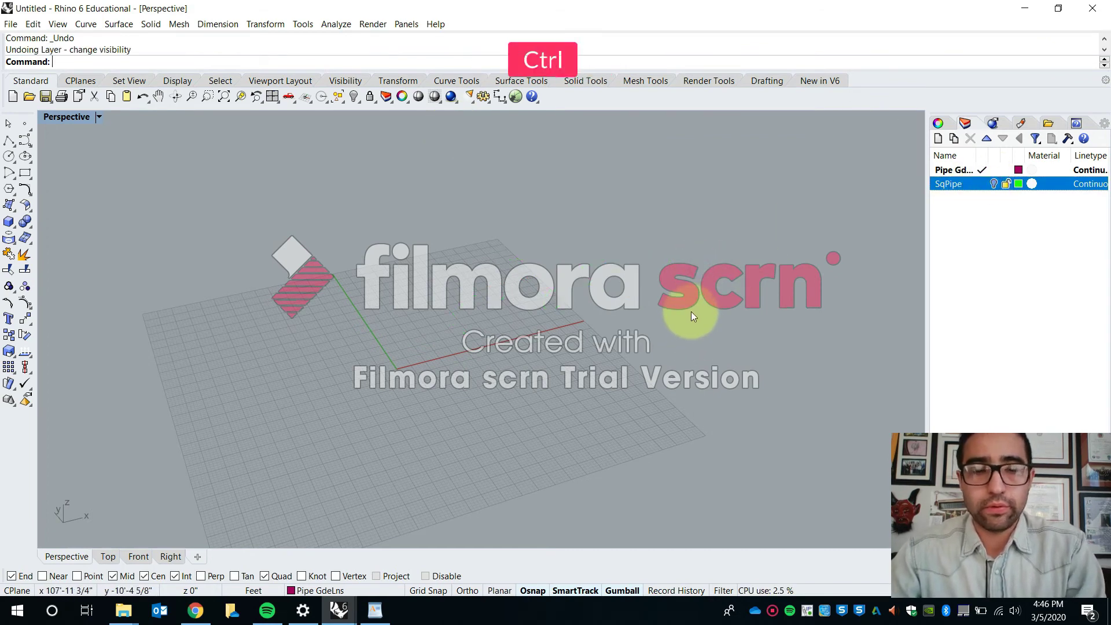
key("ctrl+z")
left_click(694, 361, "ctrl")
key("ctrl+z")
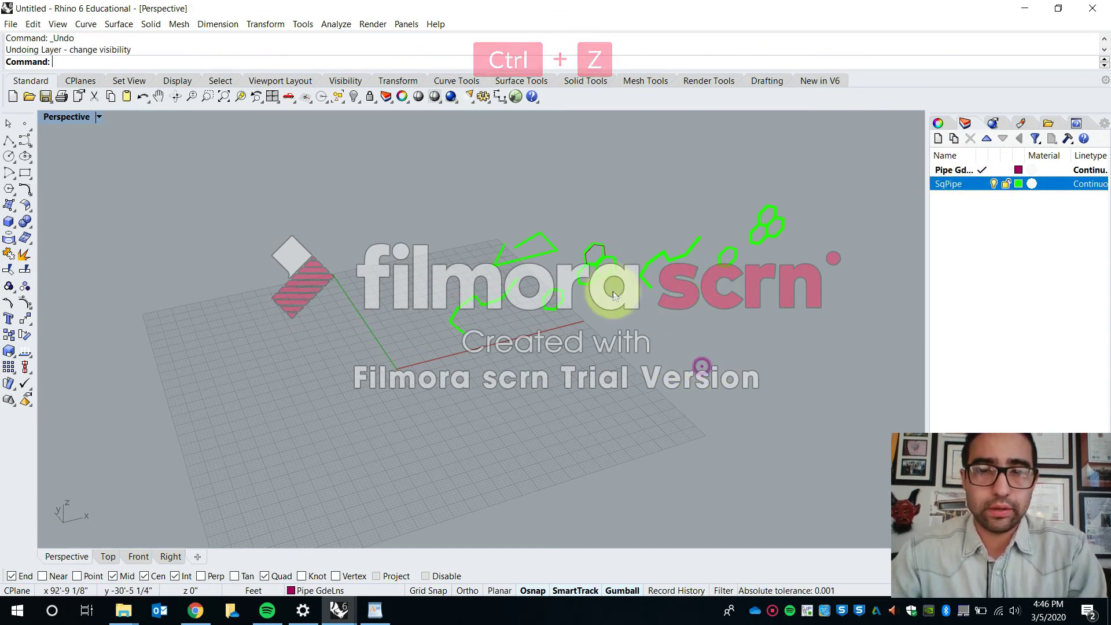
scroll(479, 194, "up", 5)
scroll(520, 246, "down", 5)
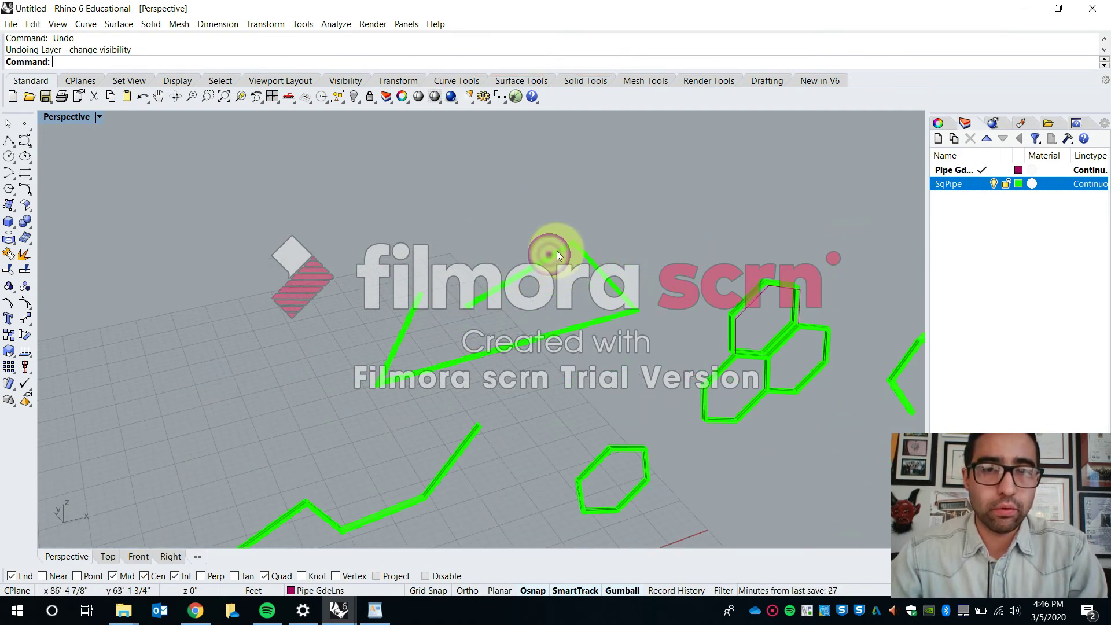
left_click(556, 249)
scroll(608, 286, "down", 5)
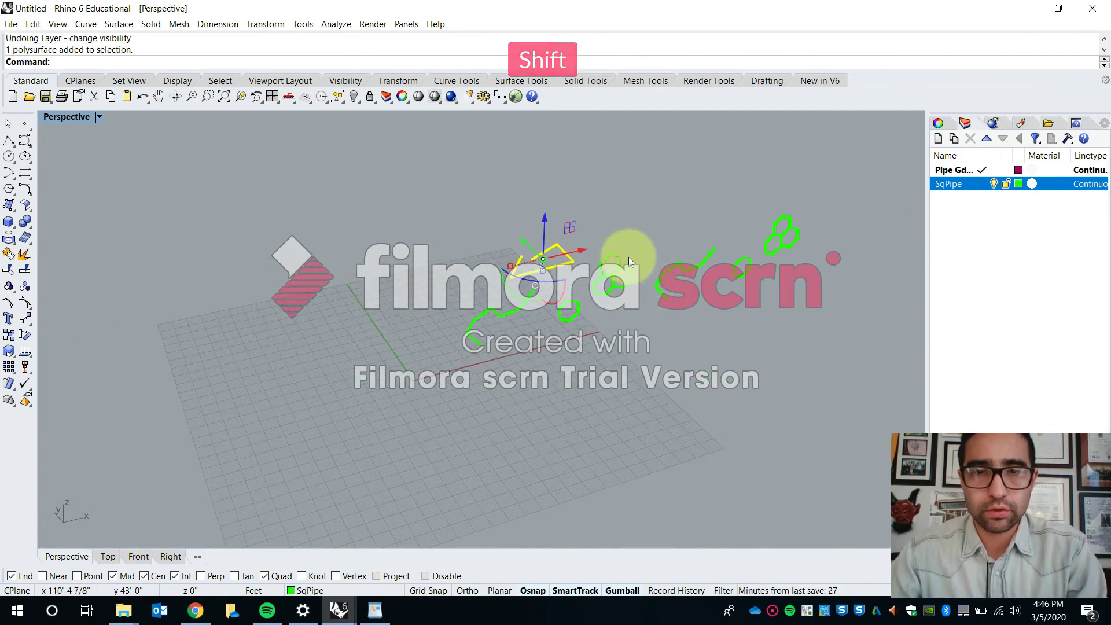
scroll(628, 257, "up", 5)
scroll(552, 246, "up", 5)
left_click(612, 264)
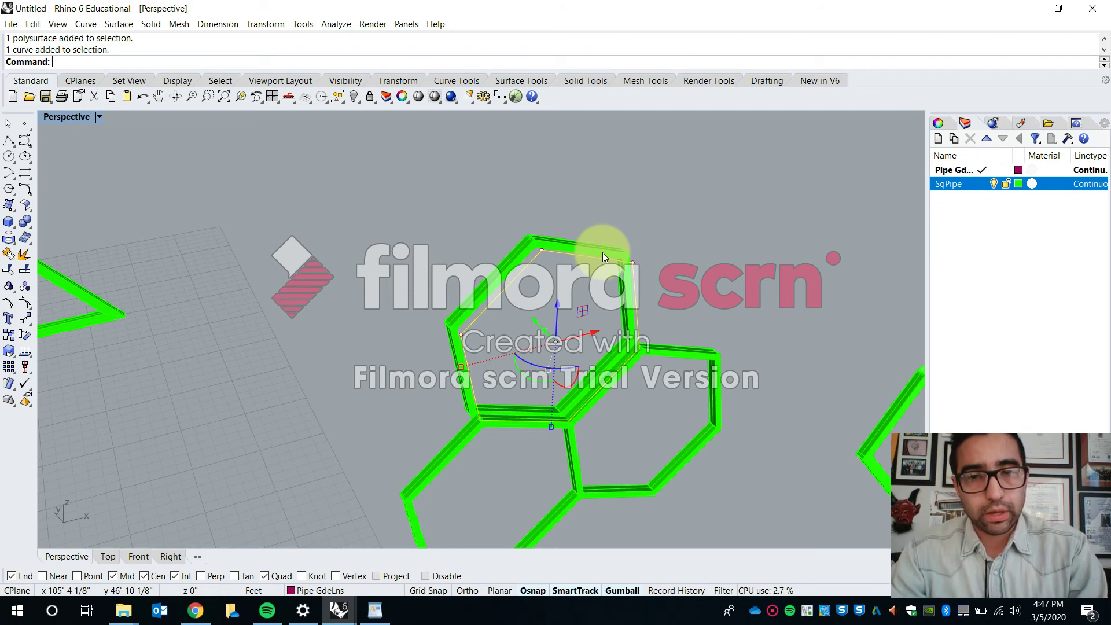
scroll(602, 252, "down", 10)
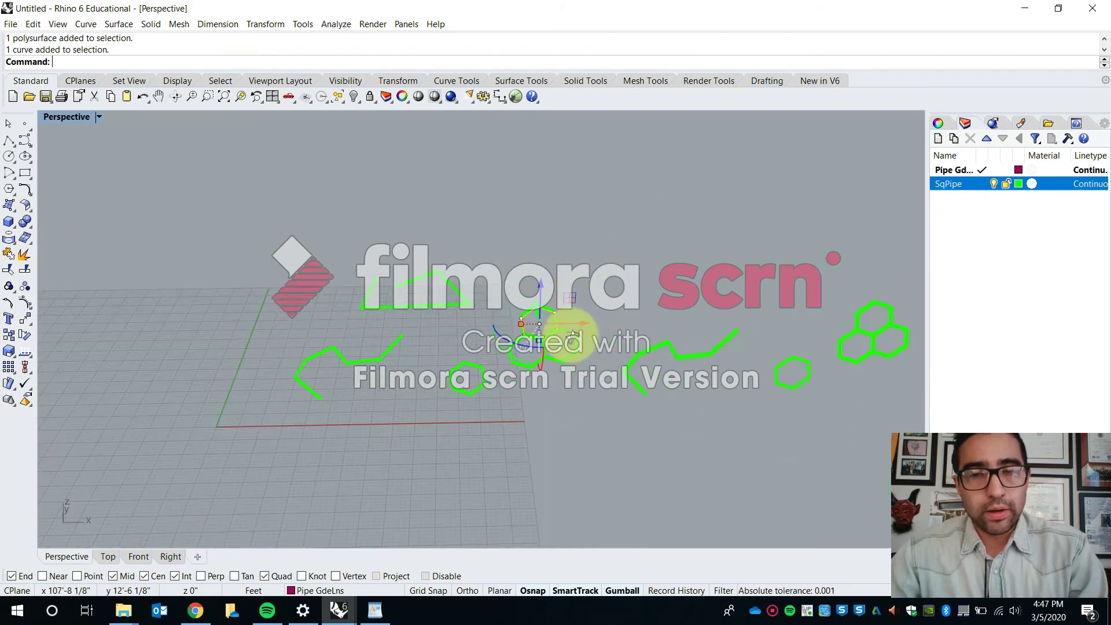
right_click_drag(572, 334, 565, 310)
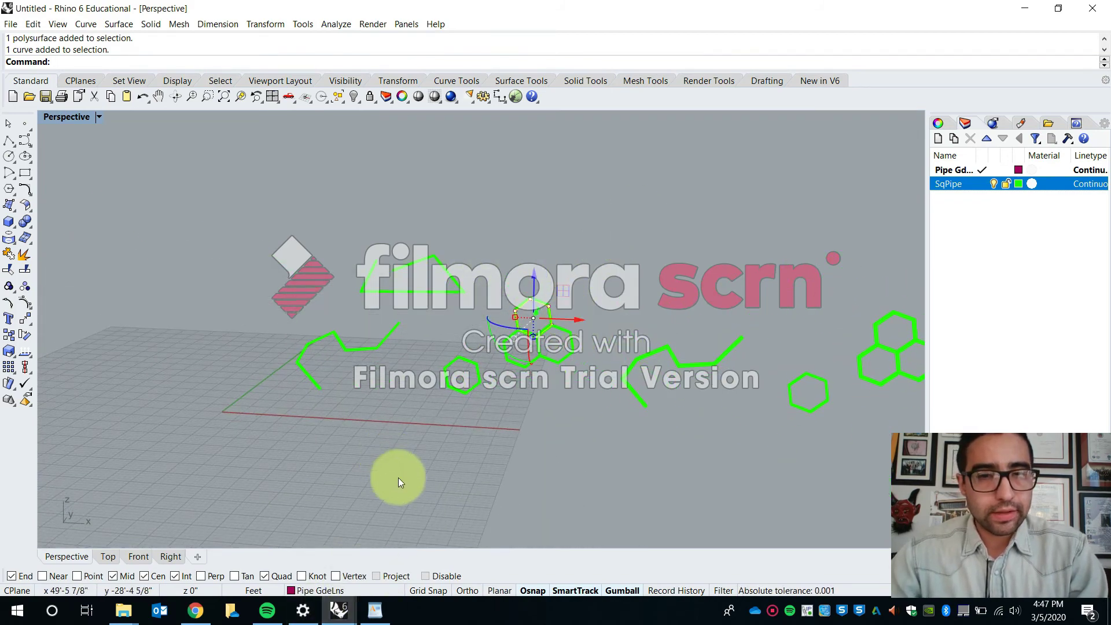
right_click_drag(398, 478, 456, 386)
Step: Check the Recovered model window, then return to the Untitled model's enlarged Front view
mouse_move(341, 612)
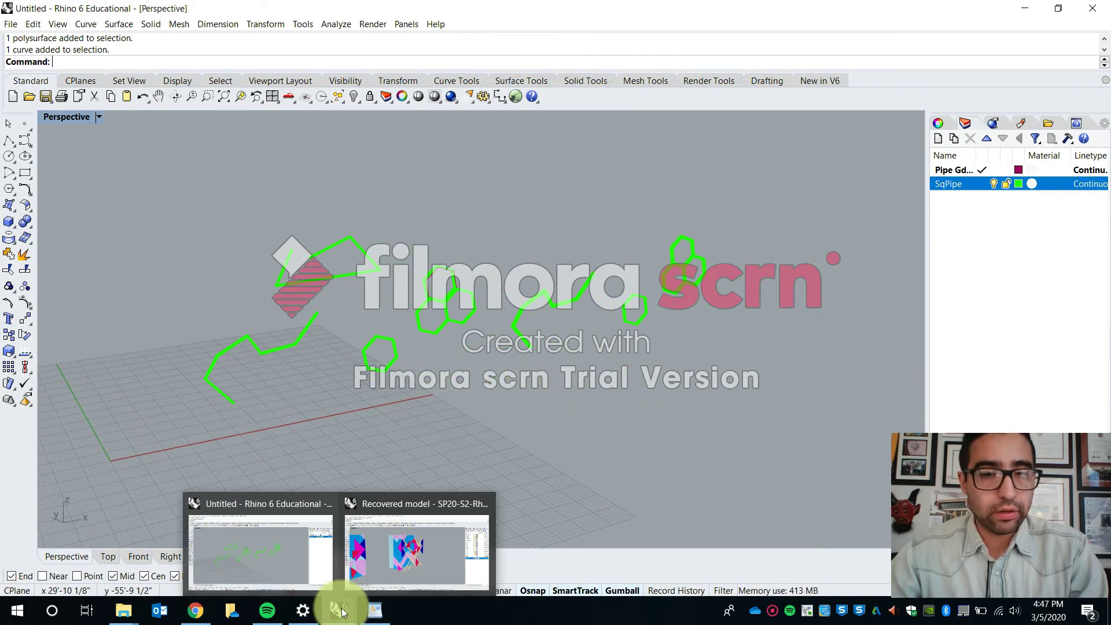
left_click(367, 550)
right_click_drag(618, 297, 590, 313)
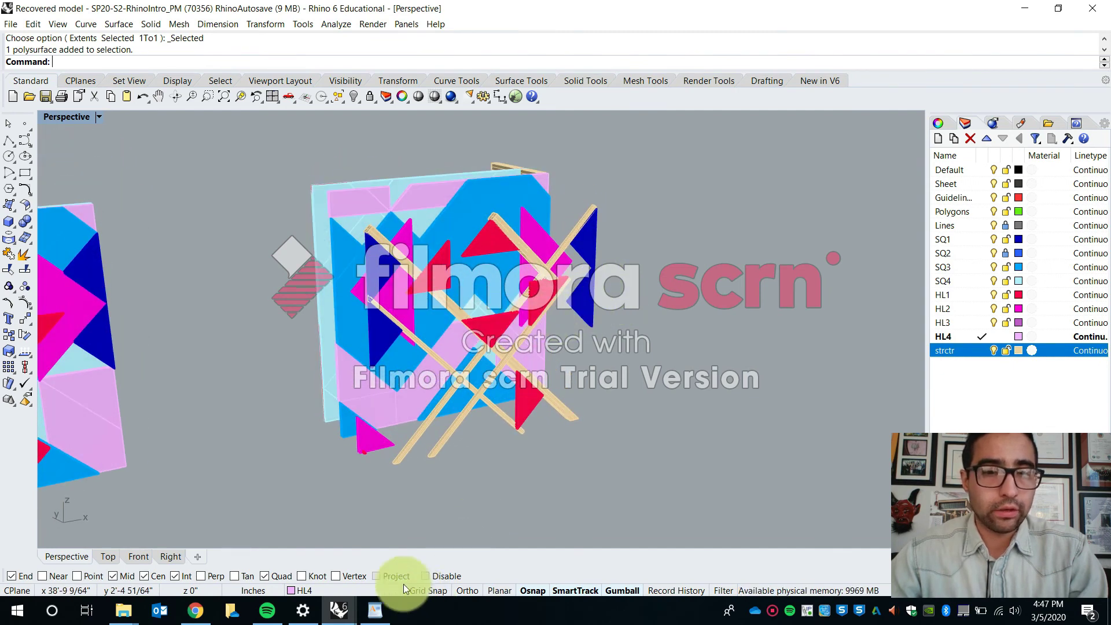
mouse_move(340, 609)
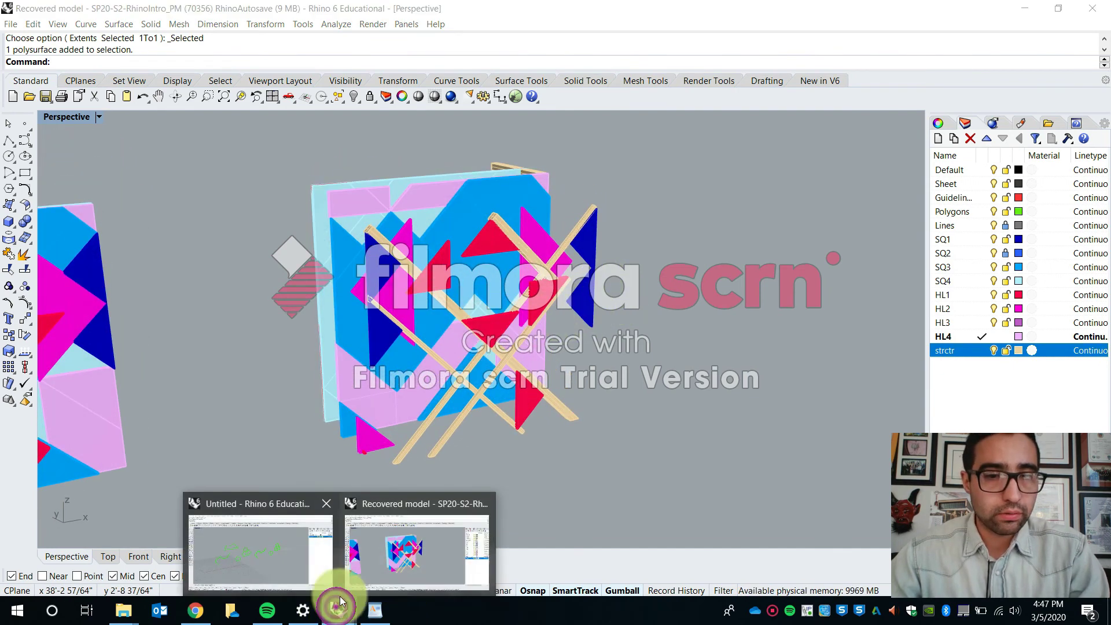
left_click(310, 541)
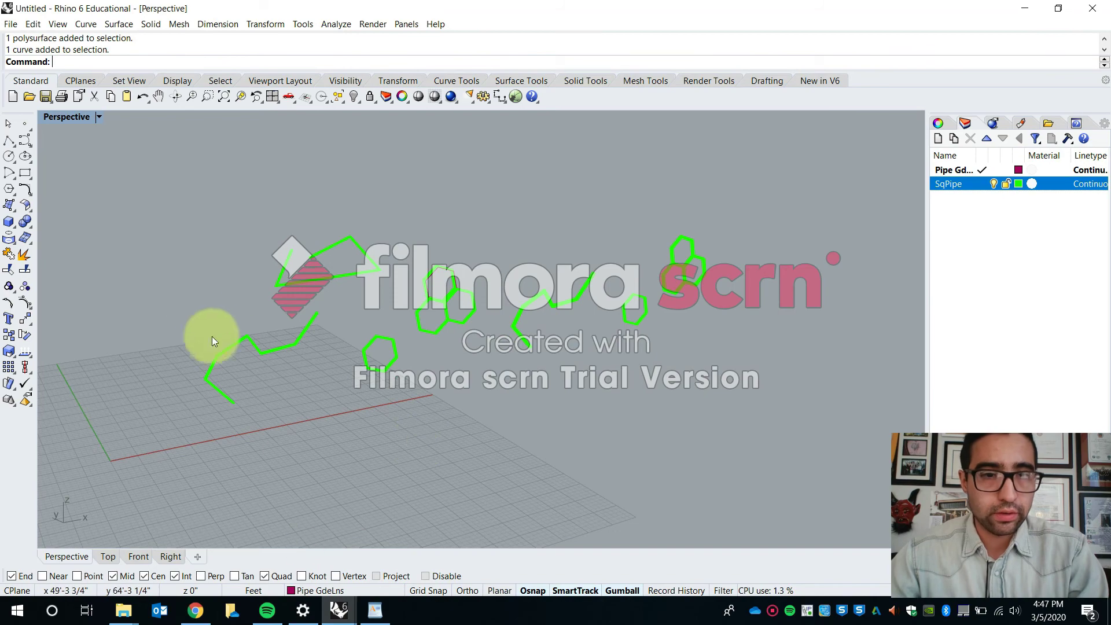
double_click(62, 116)
double_click(50, 337)
scroll(116, 319, "down", 6)
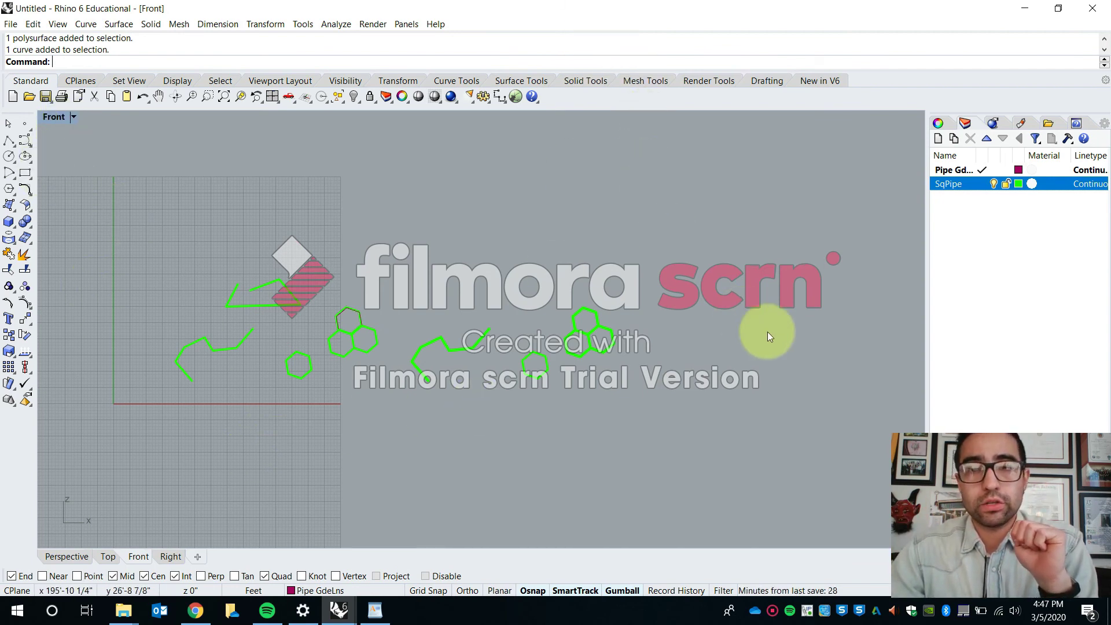
Step: Review the MultiRectPipe script document and the Rectangular pipe forum thread
left_click(369, 615)
scroll(409, 322, "down", 4)
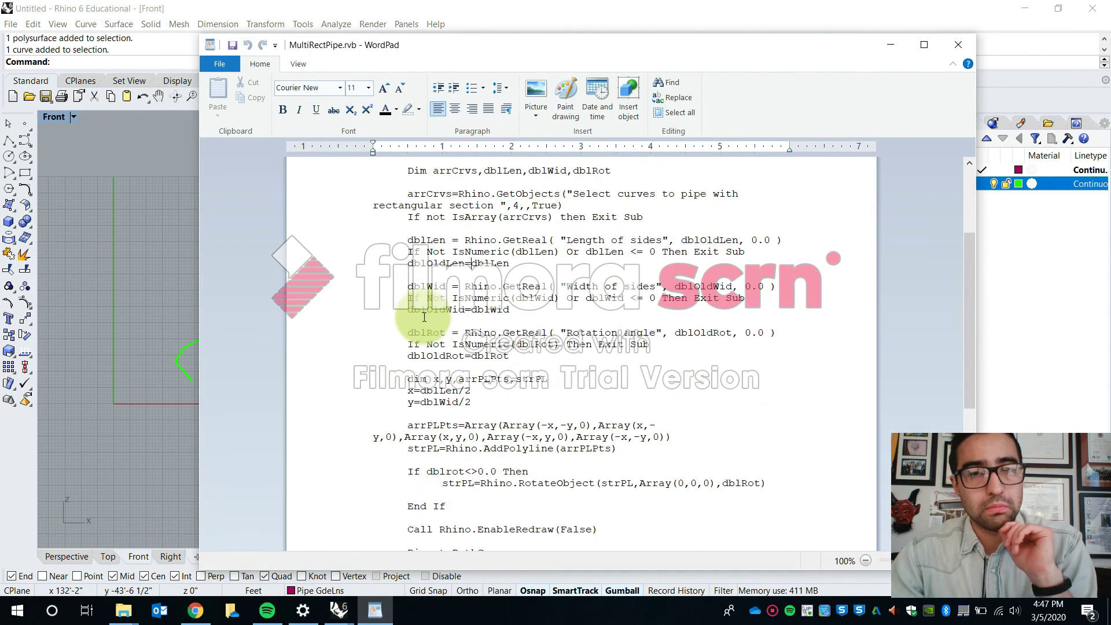
scroll(425, 315, "down", 8)
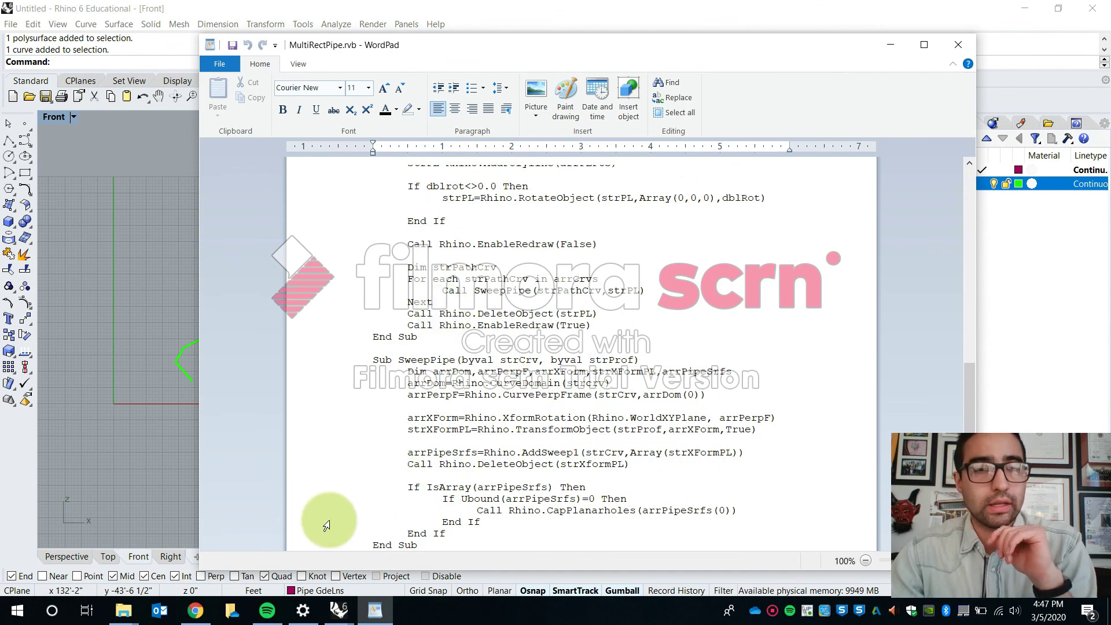
mouse_move(193, 614)
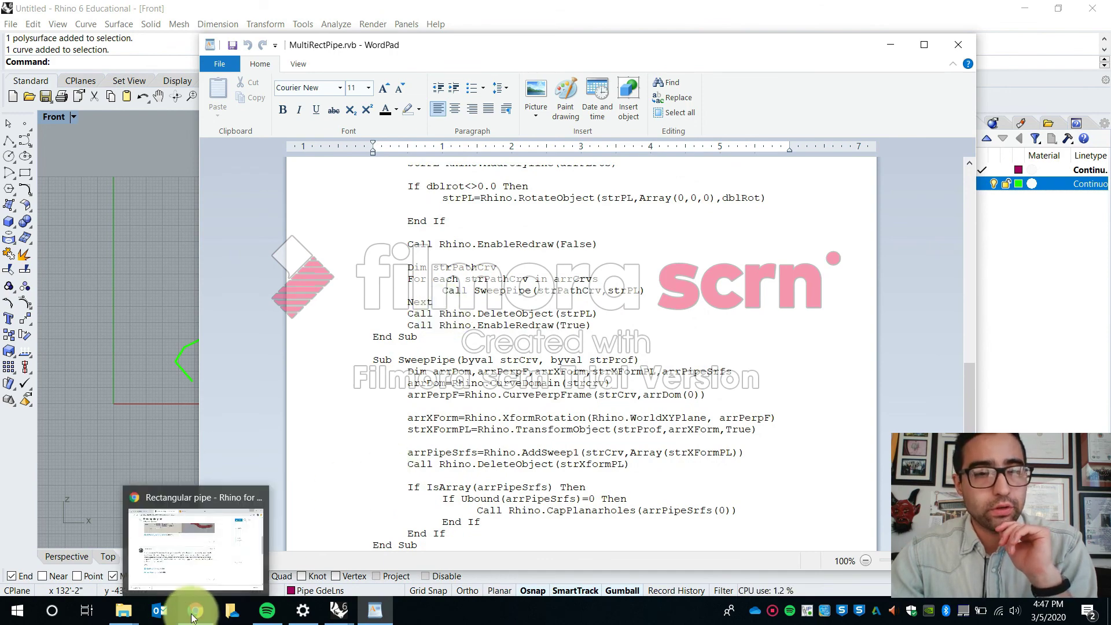
left_click(197, 542)
scroll(428, 286, "down", 5)
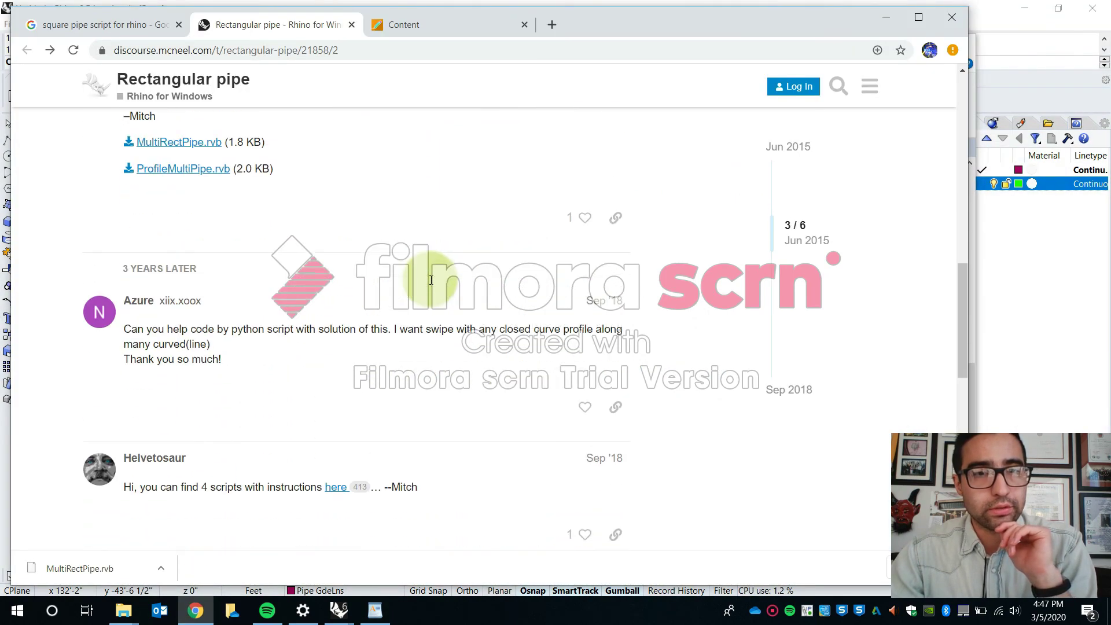
scroll(431, 284, "up", 3)
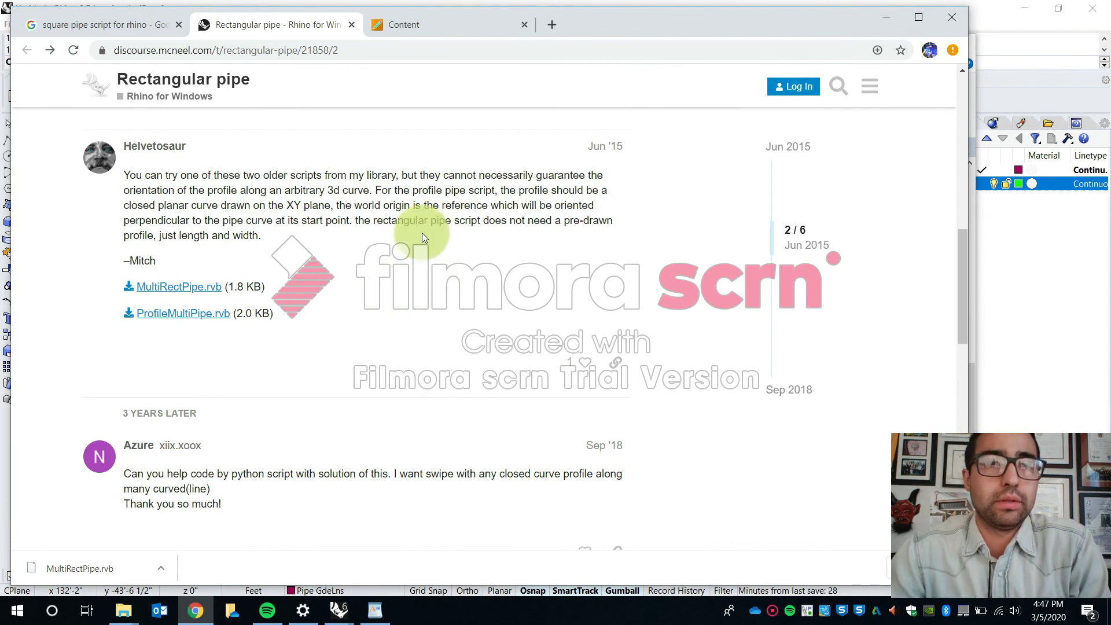
Step: Minimize the browser and script windows and restore the four-viewport layout
left_click(886, 18)
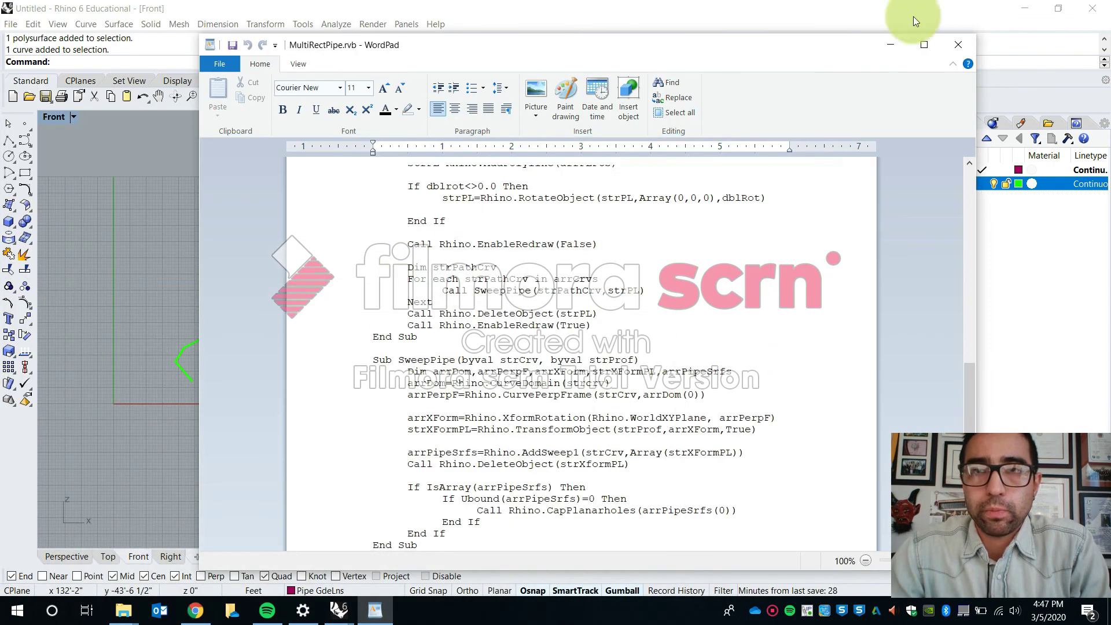
left_click(891, 41)
right_click_drag(629, 415, 754, 424)
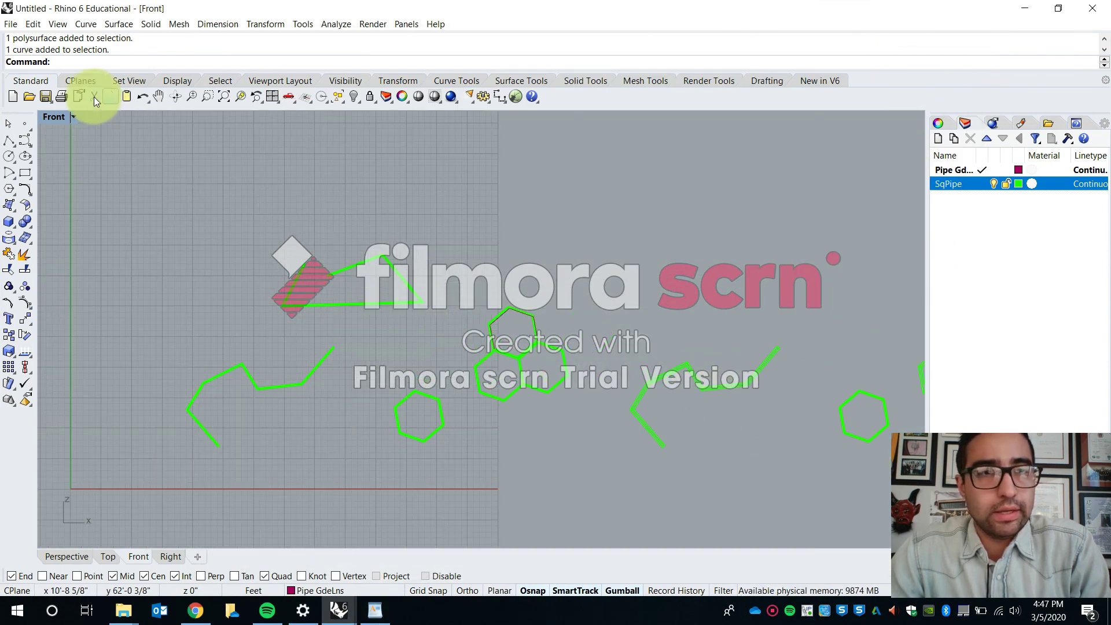
double_click(56, 116)
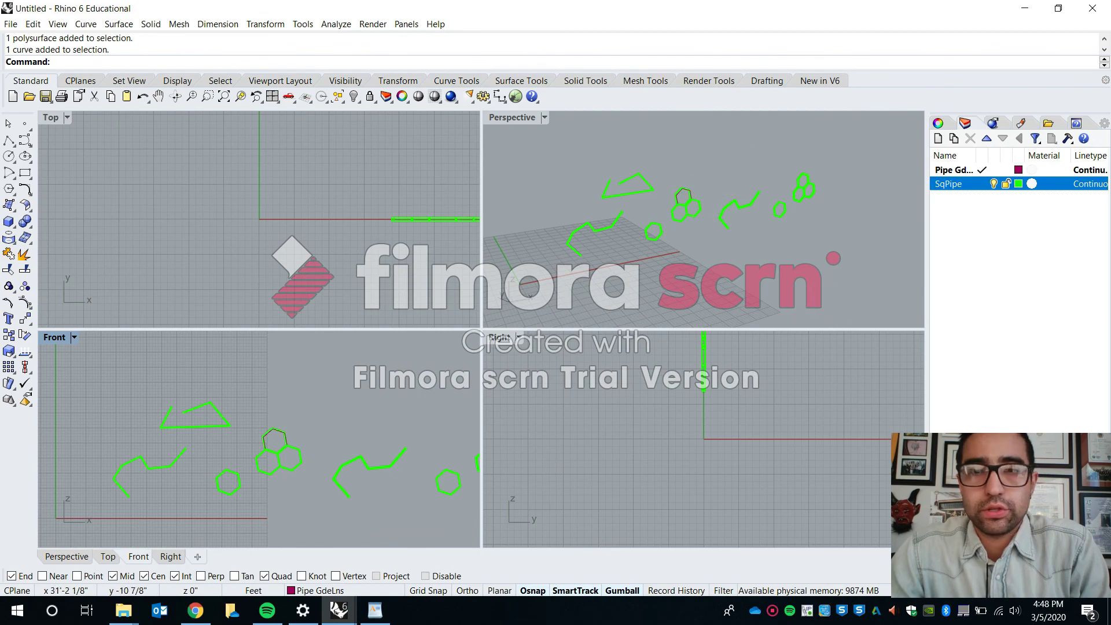